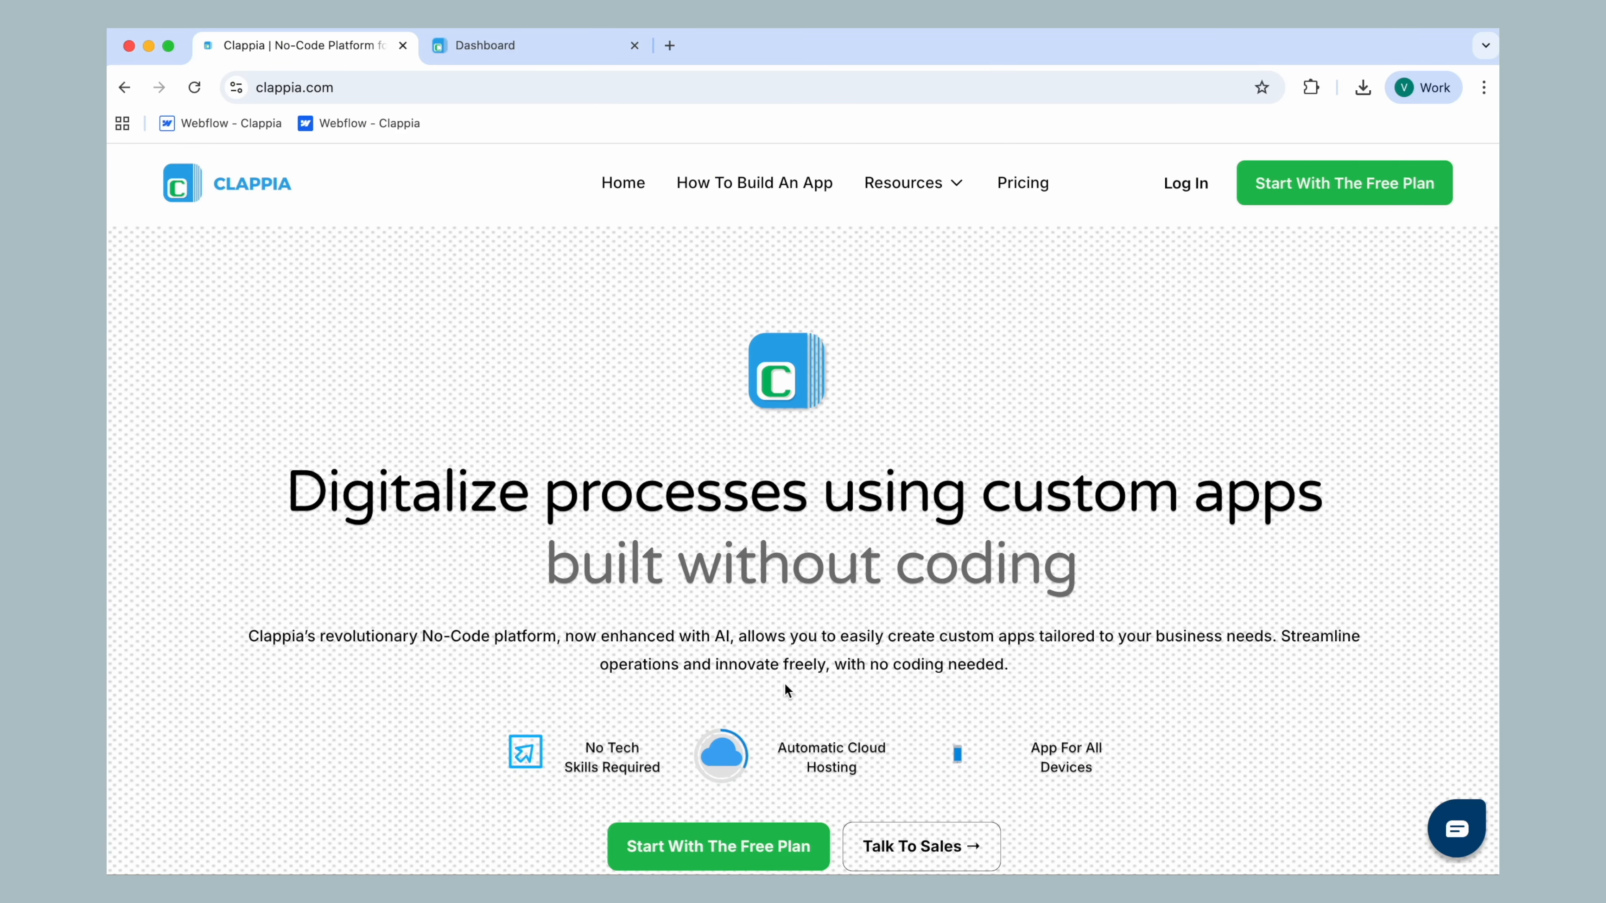
Switch to Terminal and run the Homebrew install command from the setup note, authorising it with the account password
{"action": "key", "text": "super+space"}
{"action": "type", "text": "termi"}
{"action": "key", "text": "Return"}
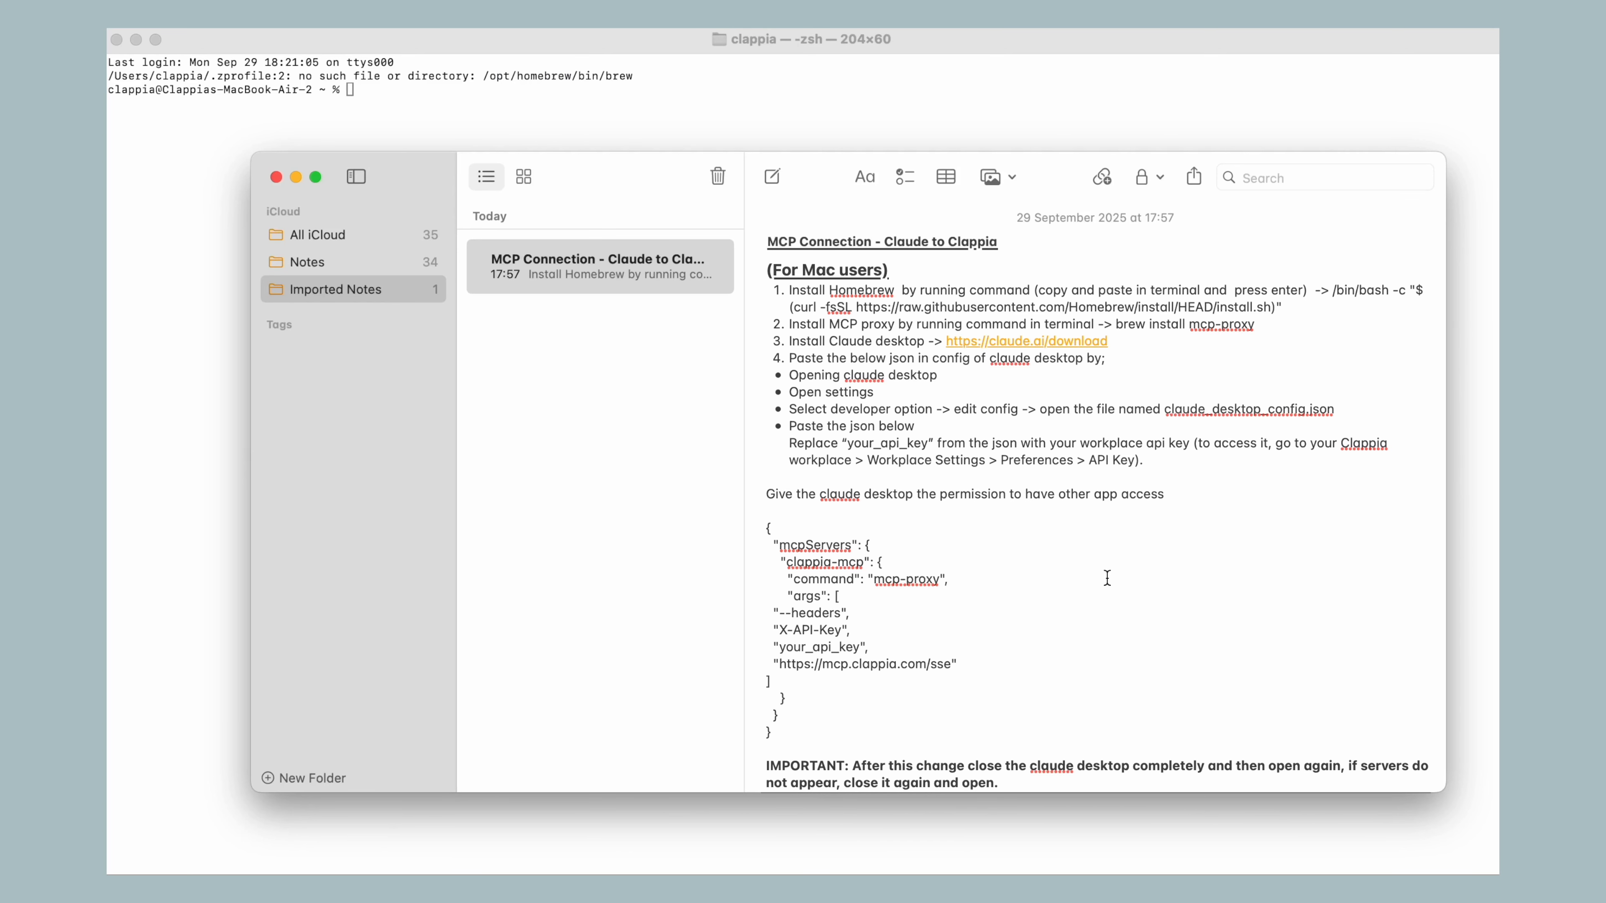
{"action": "left_click_drag", "start_coordinate": [1332, 291], "coordinate": [1332, 308]}
{"action": "key", "text": "super+c"}
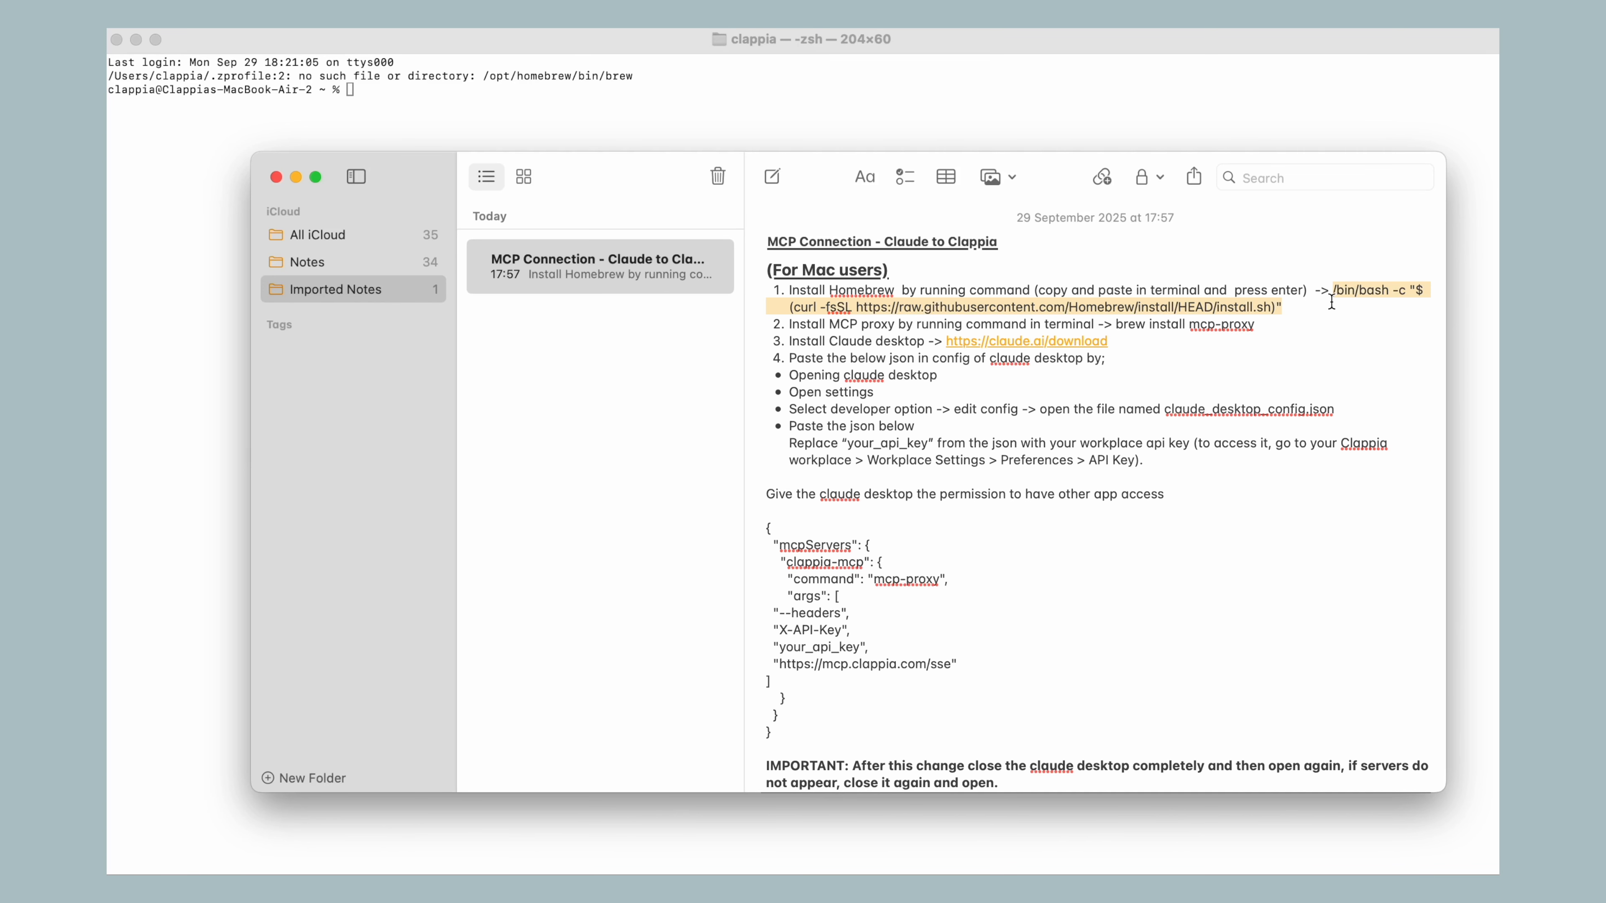
{"action": "left_click", "coordinate": [381, 92]}
{"action": "key", "text": "super+v"}
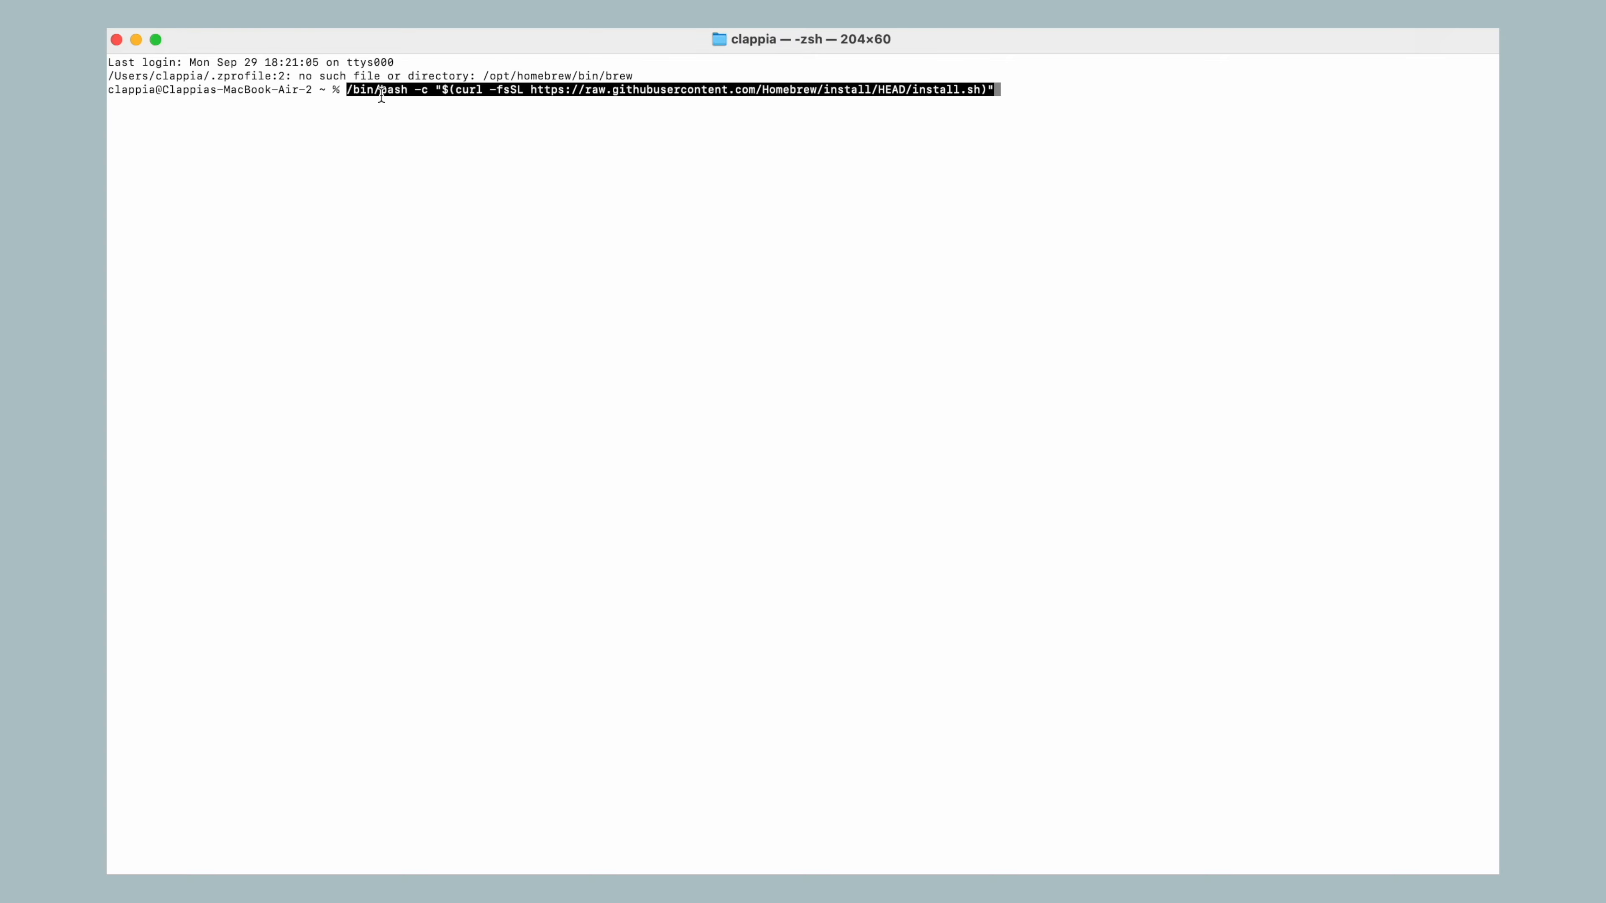
{"action": "key", "text": "Return"}
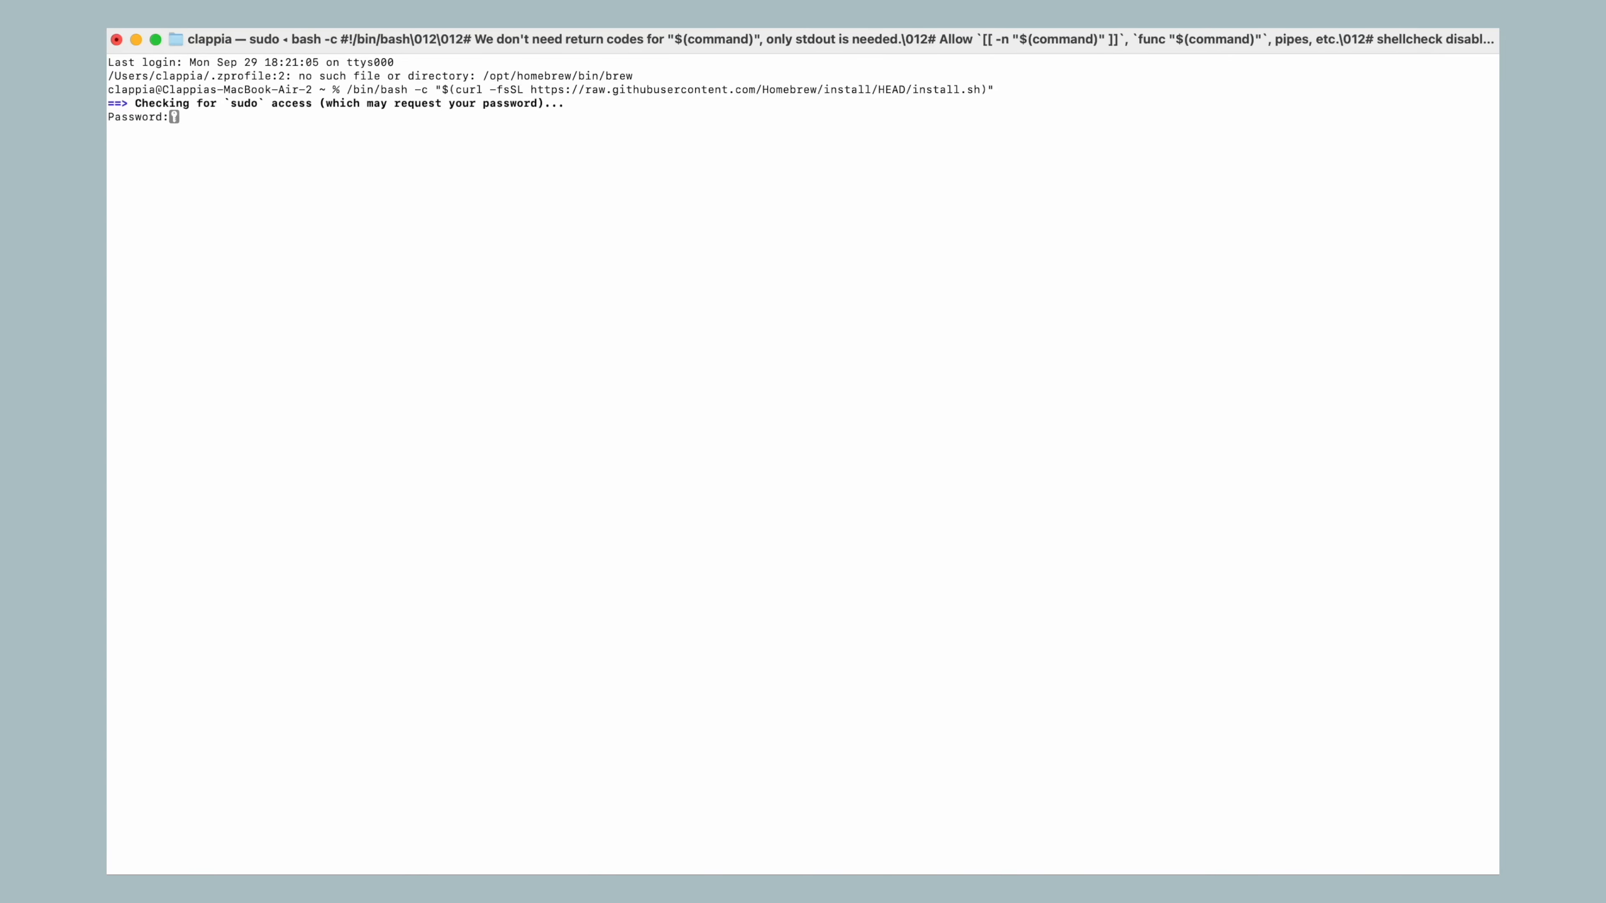
{"action": "key", "text": "Return"}
{"action": "key", "text": "Return"}
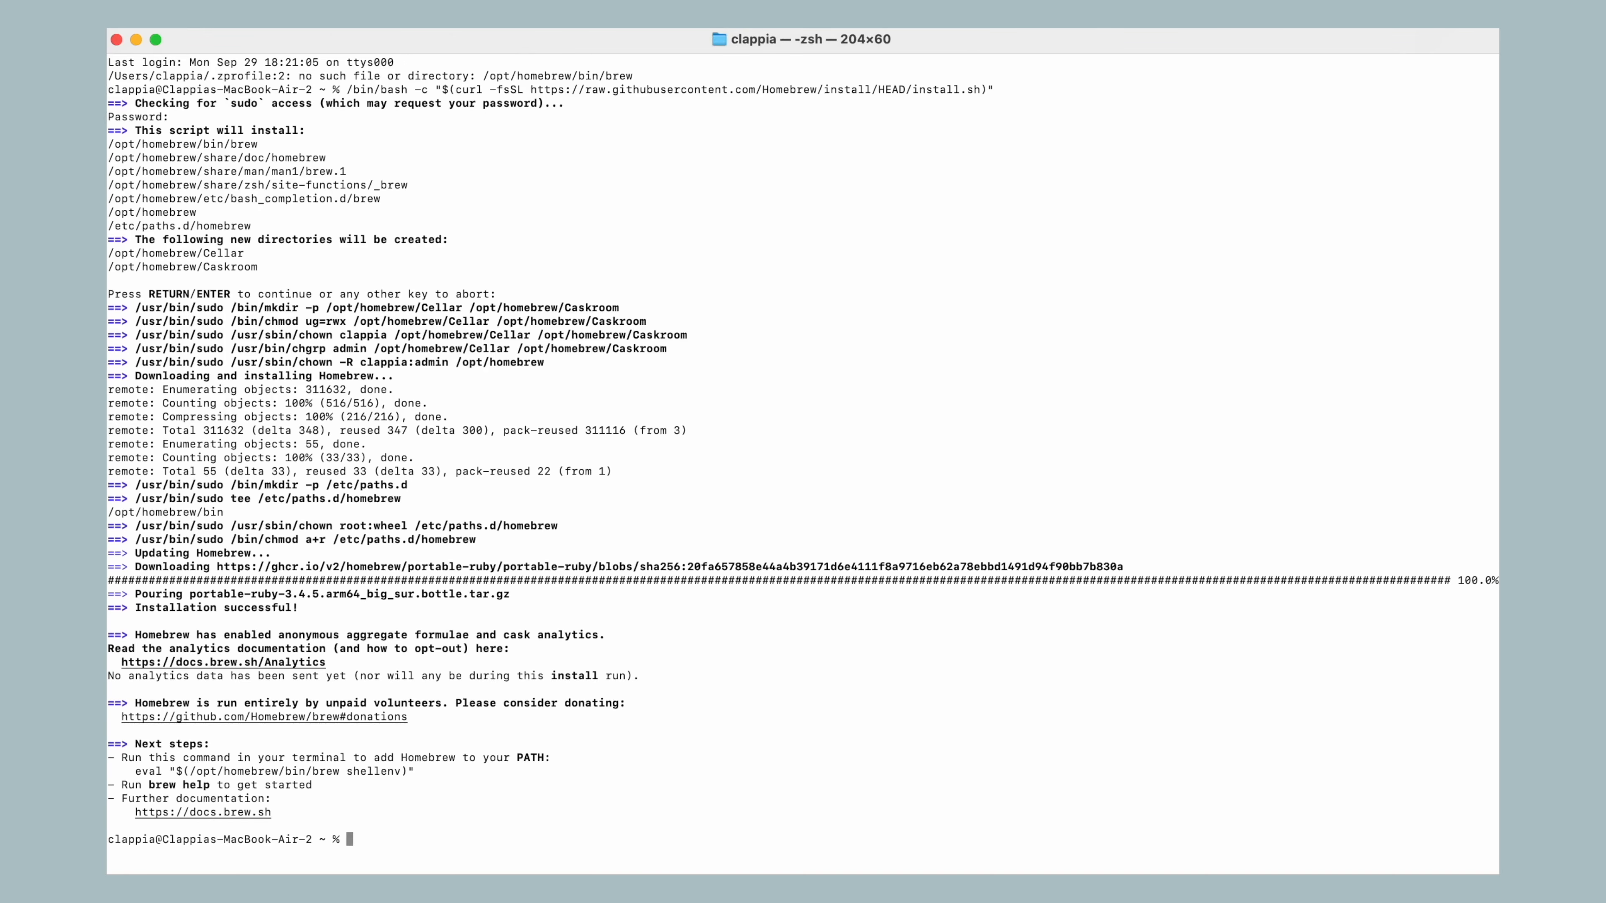
Copy the MCP proxy command from the note and run brew install mcp-proxy in Terminal
{"action": "key", "text": "super+Tab"}
{"action": "left_click_drag", "start_coordinate": [1114, 325], "coordinate": [1261, 328]}
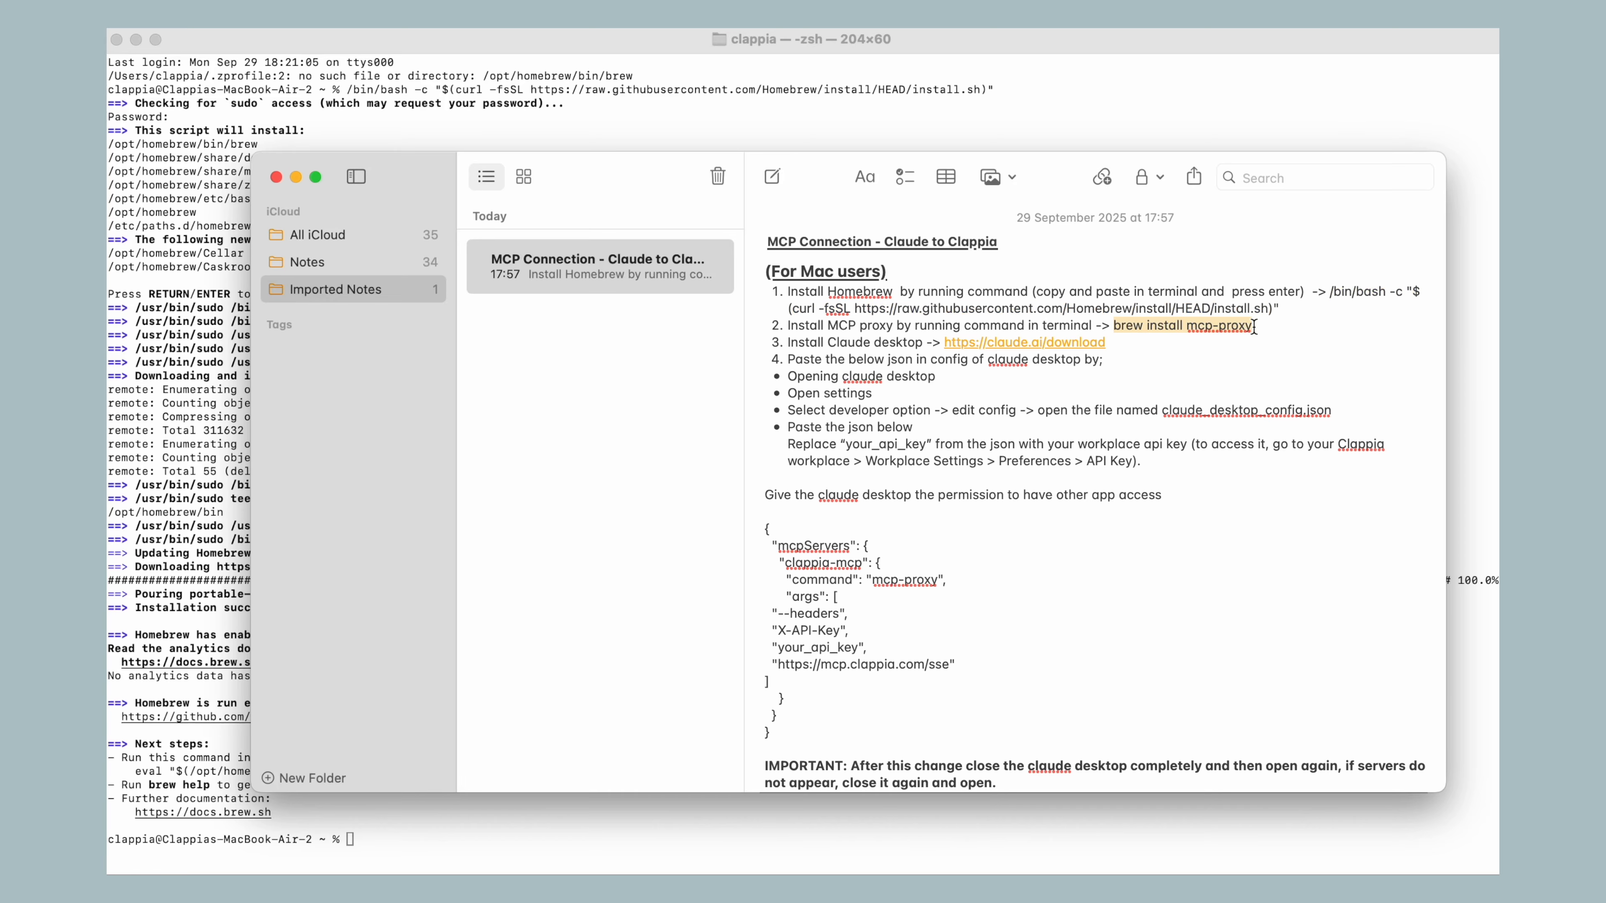
{"action": "key", "text": "super+c"}
{"action": "key", "text": "super+Tab"}
{"action": "key", "text": "super+v"}
{"action": "key", "text": "Return"}
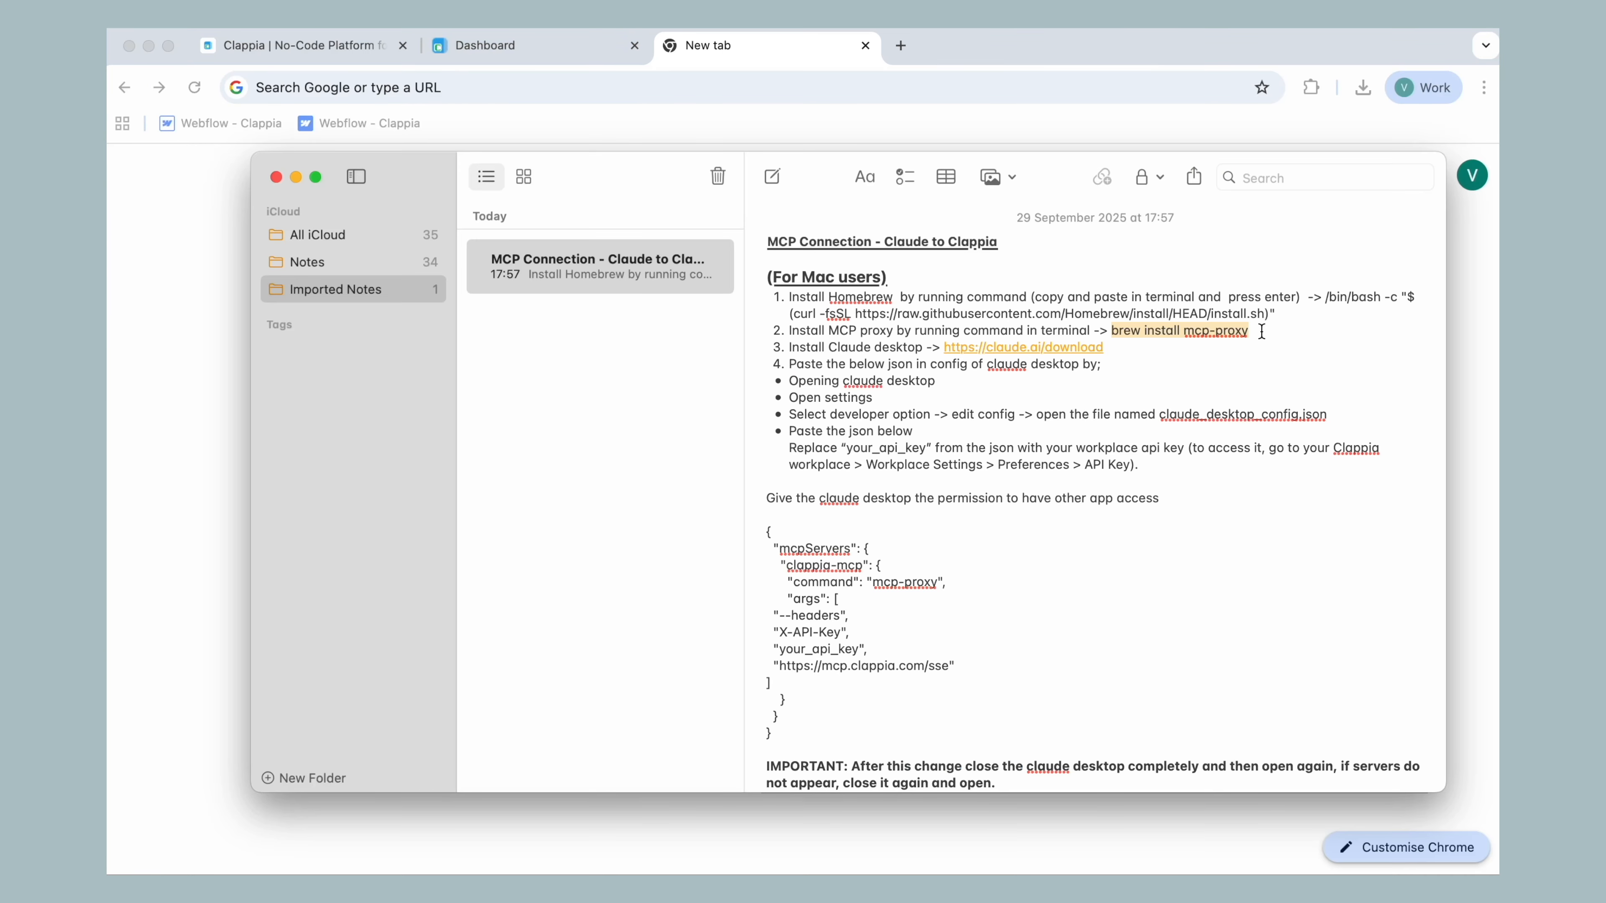
Copy the Claude desktop download link from the note and open claude.ai/download in a new Chrome tab
{"action": "left_click_drag", "start_coordinate": [942, 346], "coordinate": [1122, 348]}
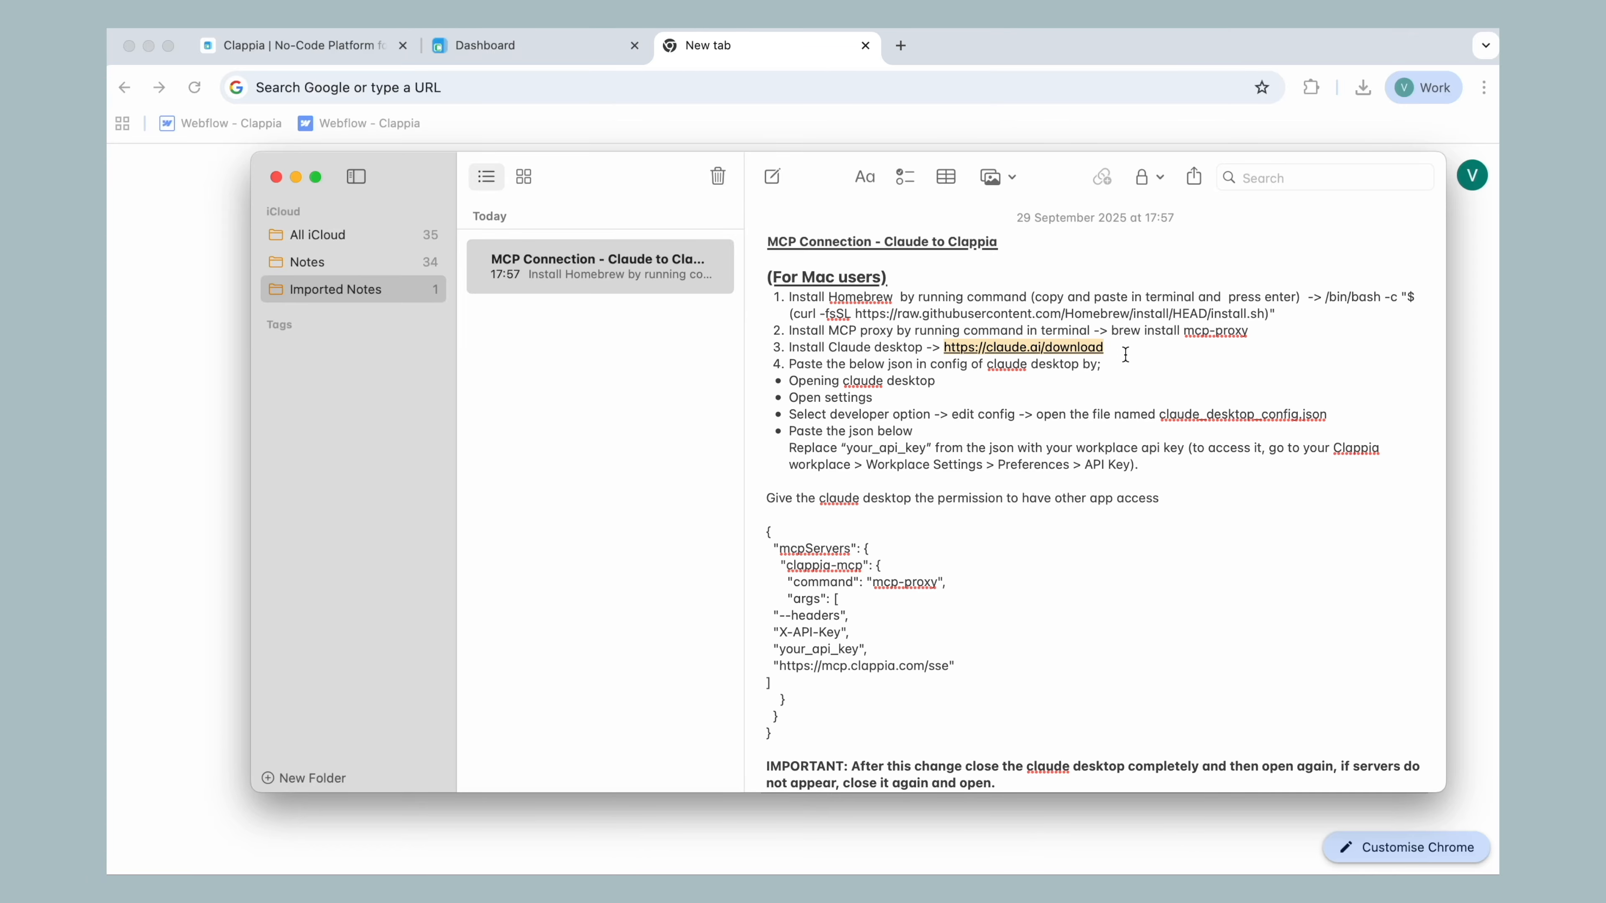
{"action": "left_click", "coordinate": [775, 89]}
{"action": "key", "text": "ctrl+v"}
{"action": "key", "text": "Return"}
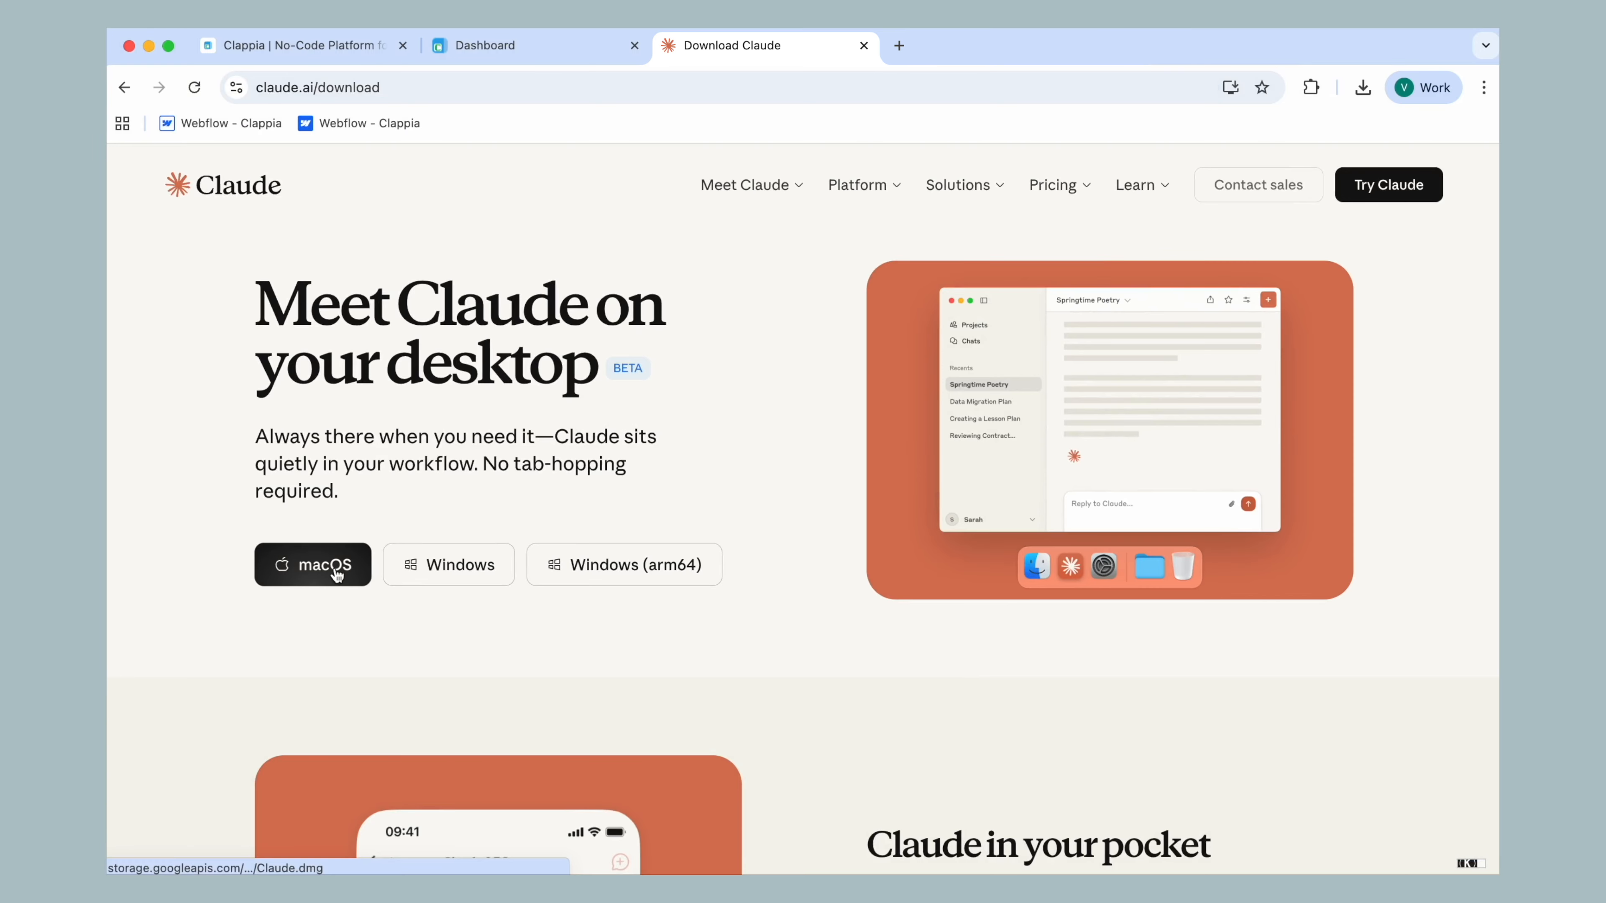
Install Claude from the downloaded Claude (1).dmg into the Applications folder and launch it
{"action": "left_click", "coordinate": [1363, 86]}
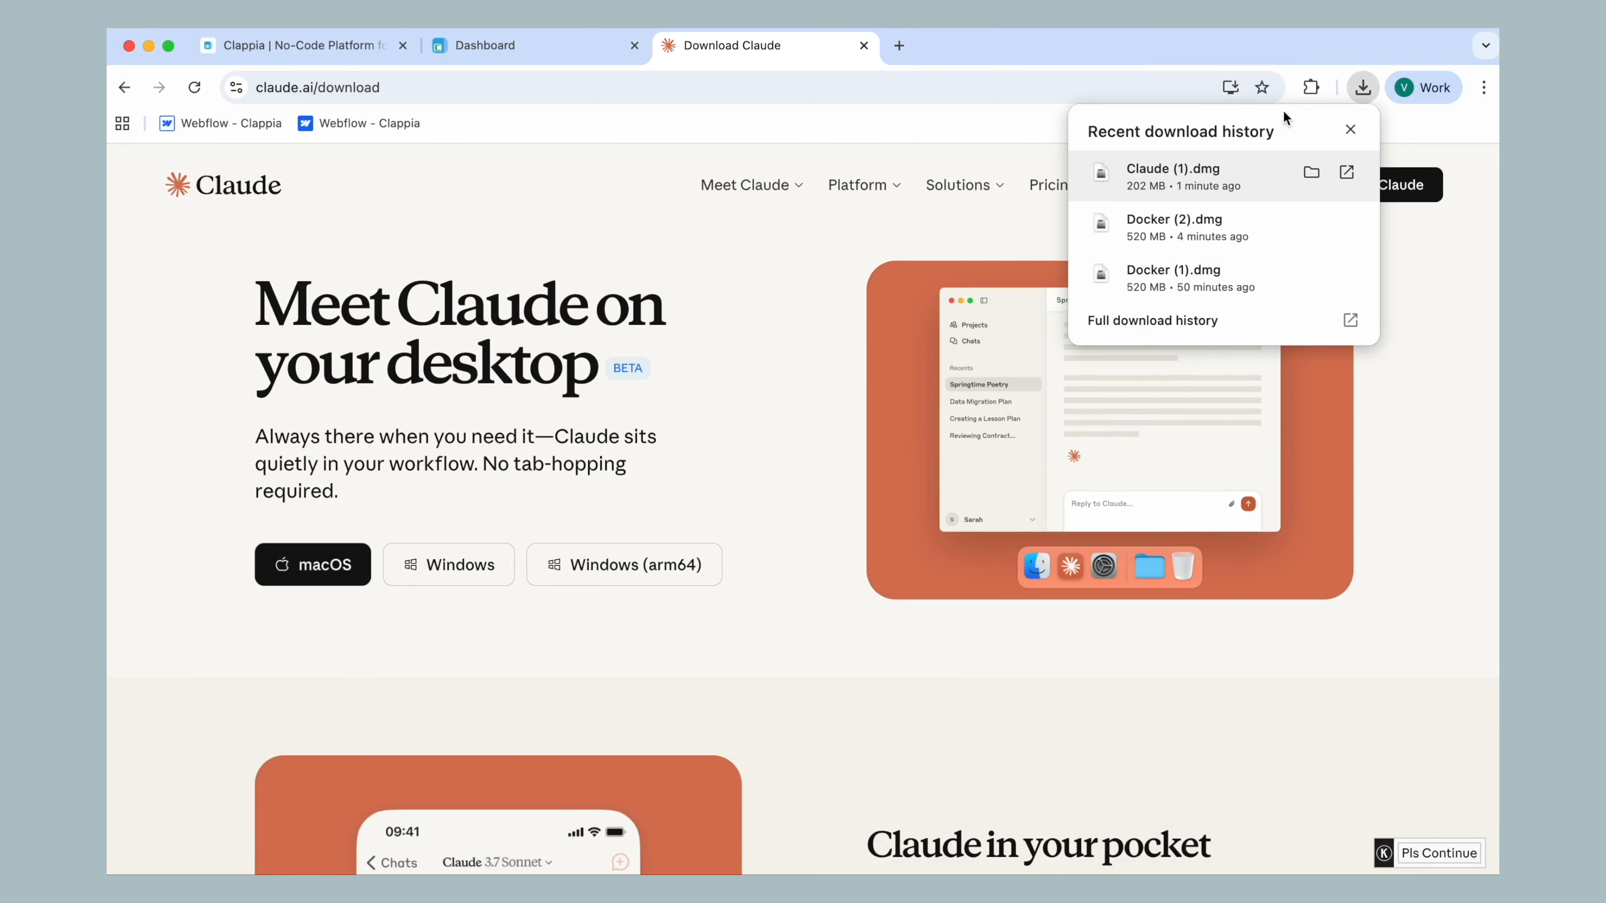
{"action": "left_click", "coordinate": [1170, 181]}
{"action": "left_click_drag", "start_coordinate": [633, 408], "coordinate": [914, 416]}
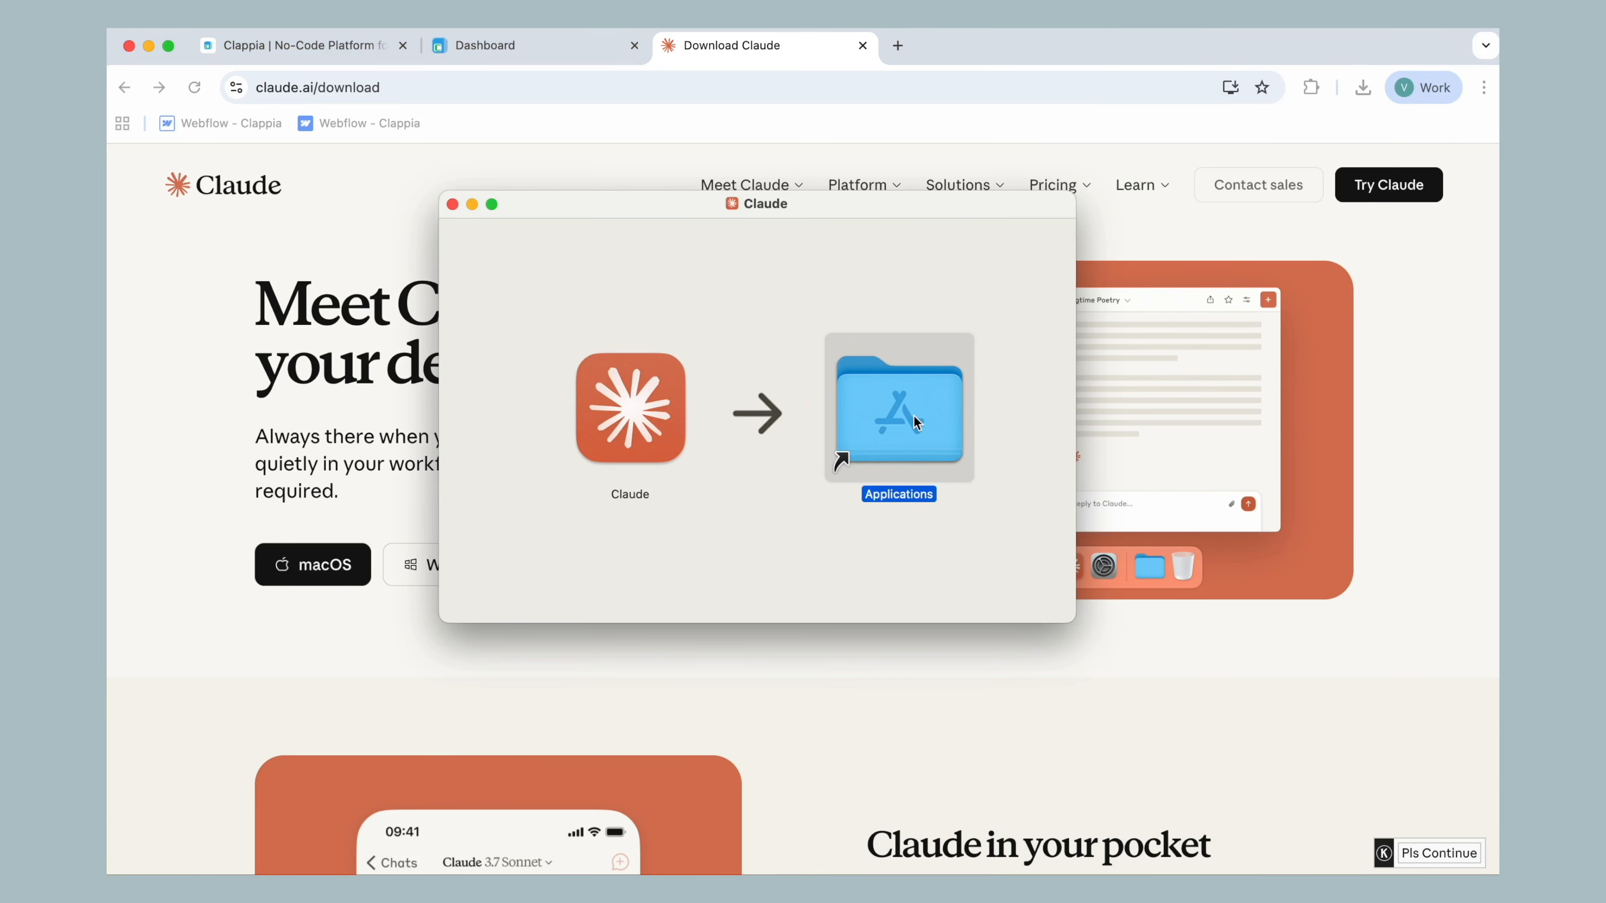
{"action": "double_click", "coordinate": [914, 415]}
{"action": "double_click", "coordinate": [1374, 264]}
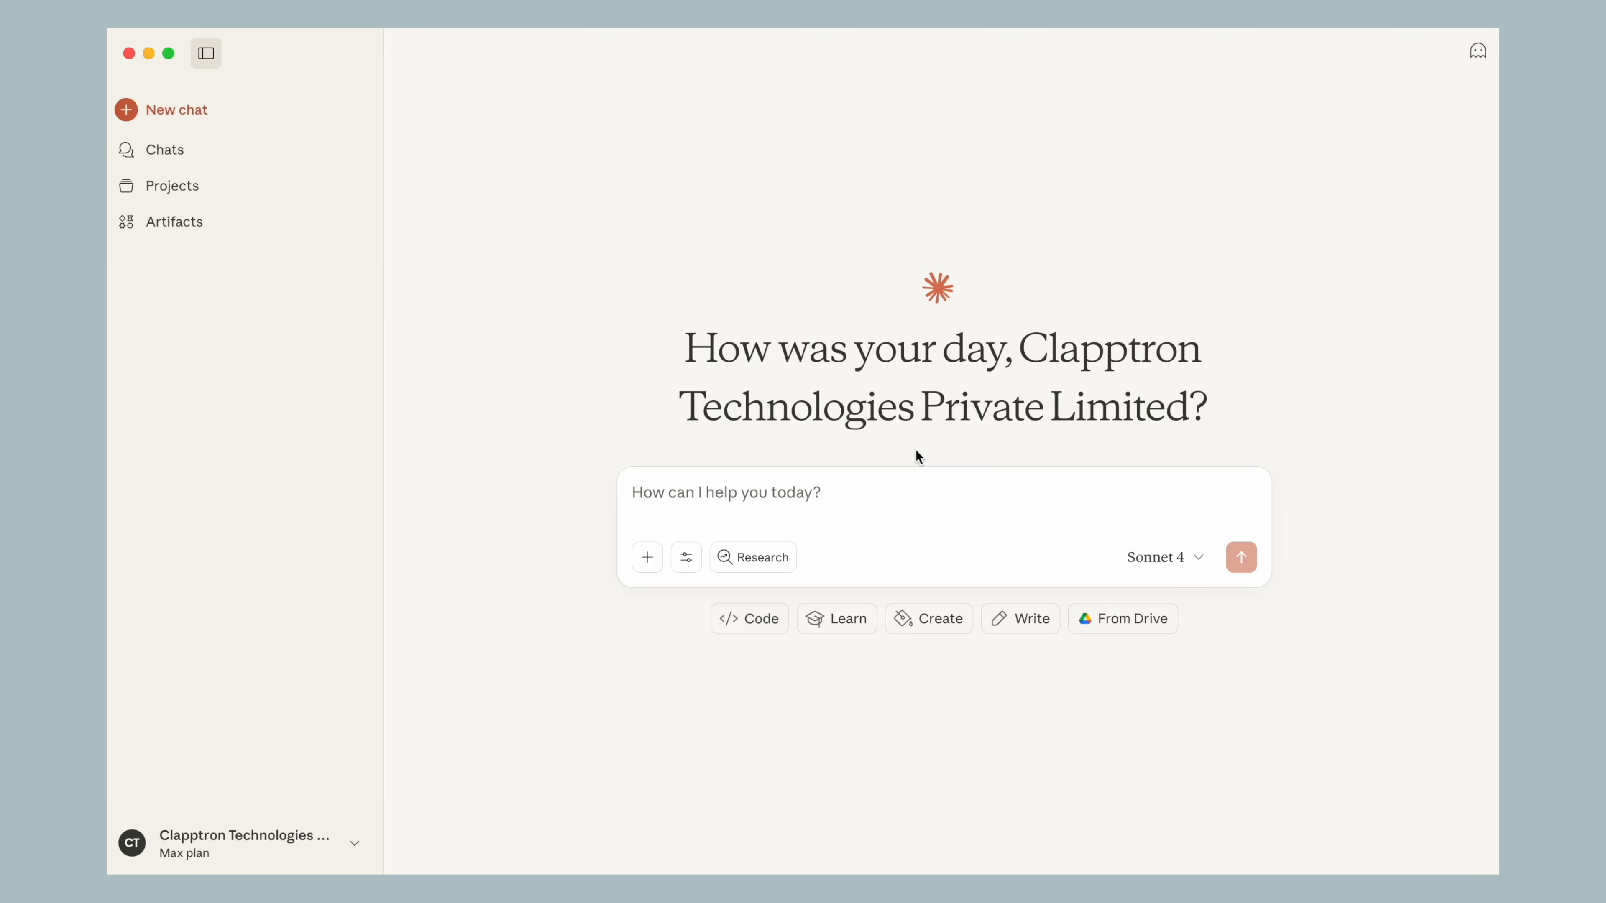
Open claude_desktop_config.json for editing from Claude's developer settings
{"action": "left_click", "coordinate": [360, 853]}
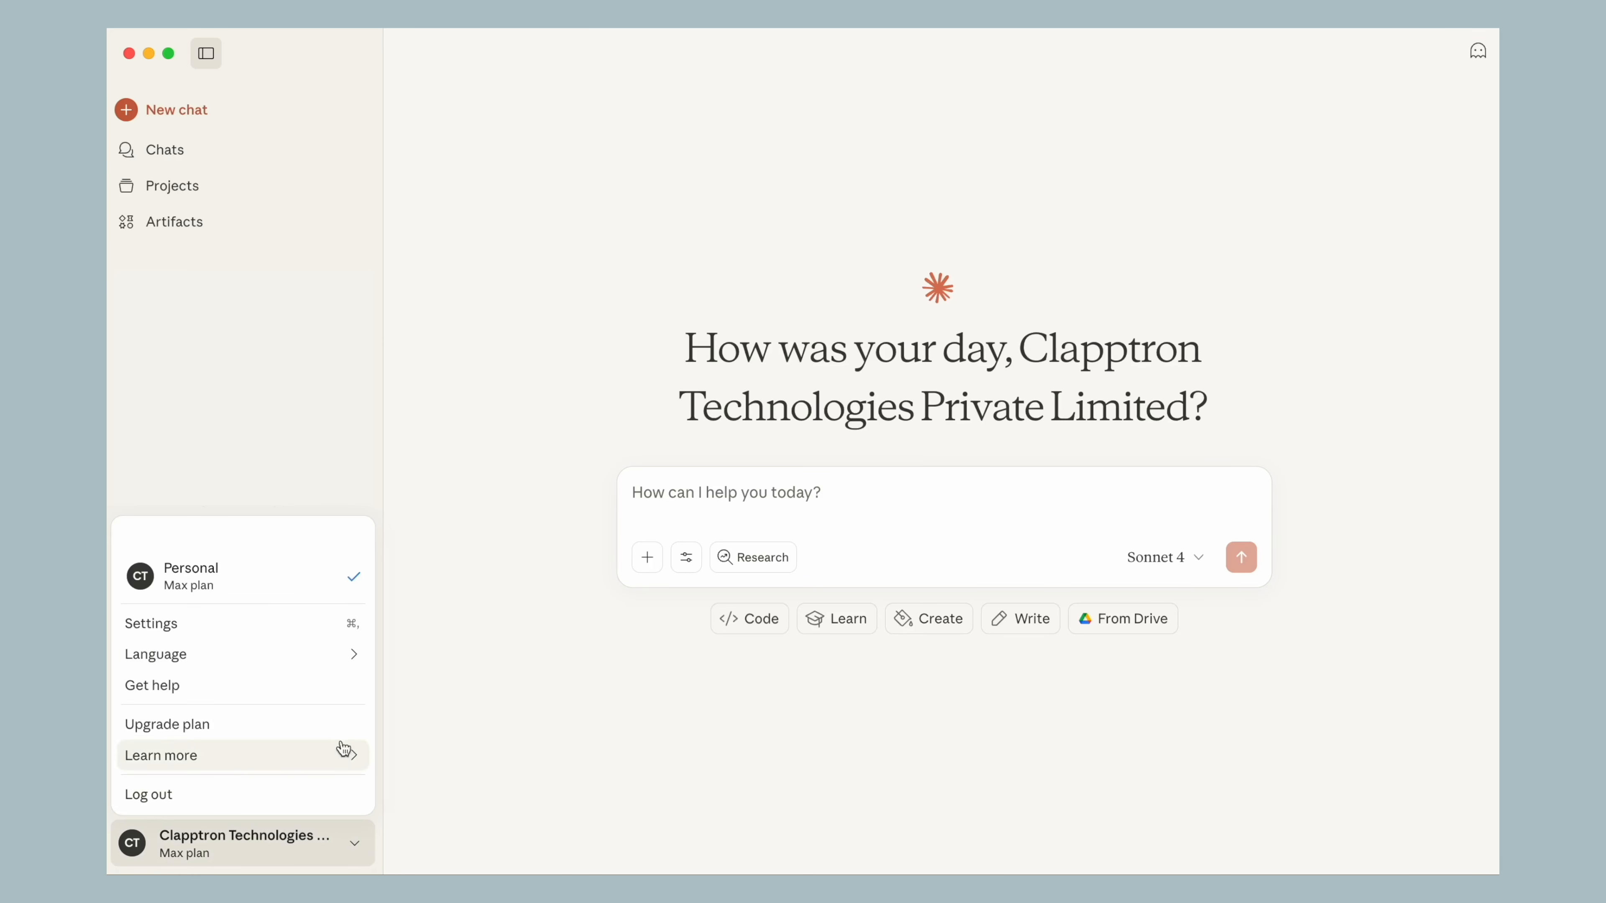
{"action": "left_click", "coordinate": [329, 623]}
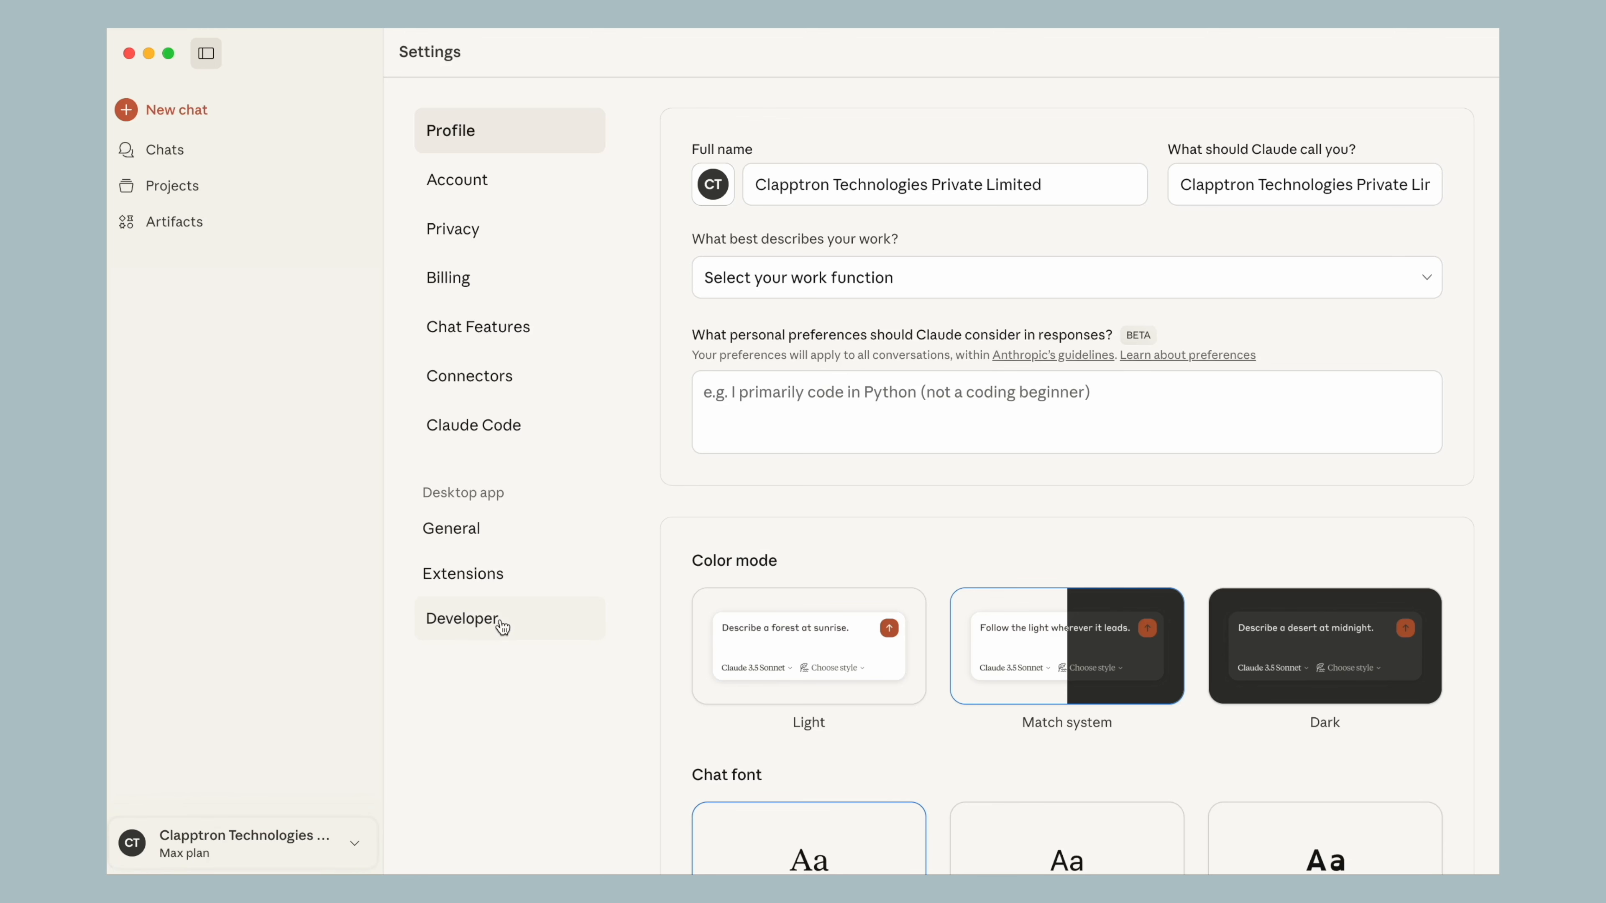
{"action": "left_click", "coordinate": [500, 625]}
{"action": "left_click", "coordinate": [745, 226]}
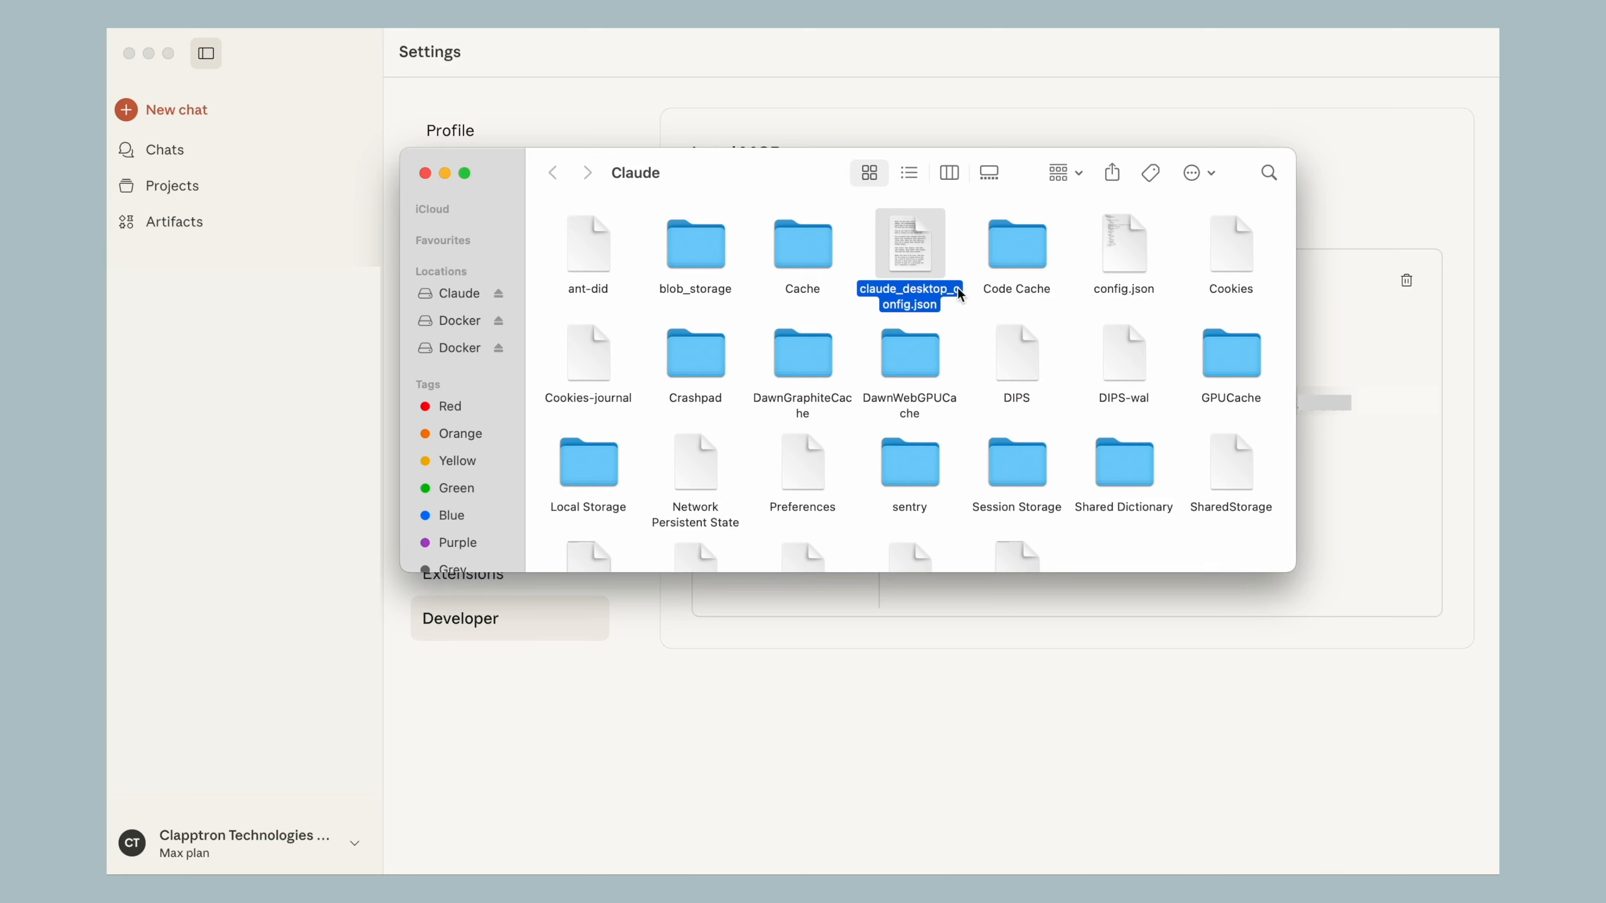
{"action": "double_click", "coordinate": [909, 265]}
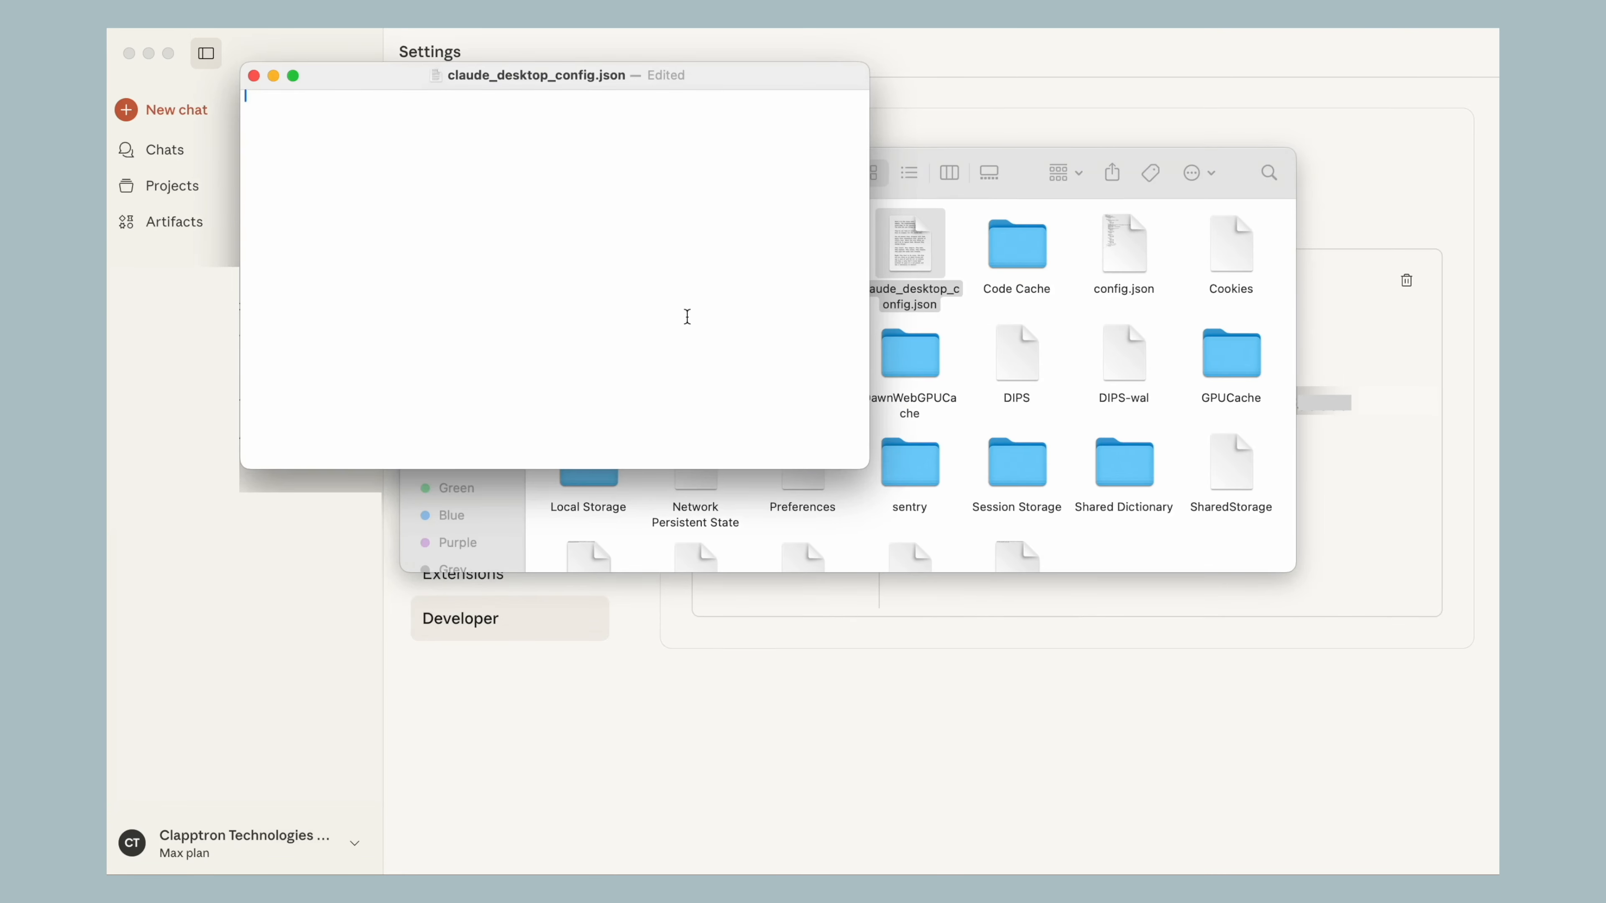
Switch to Notes and examine the mcpServers JSON block and its your_api_key placeholder
{"action": "key", "text": "super+Tab"}
{"action": "left_click_drag", "start_coordinate": [766, 500], "coordinate": [882, 708]}
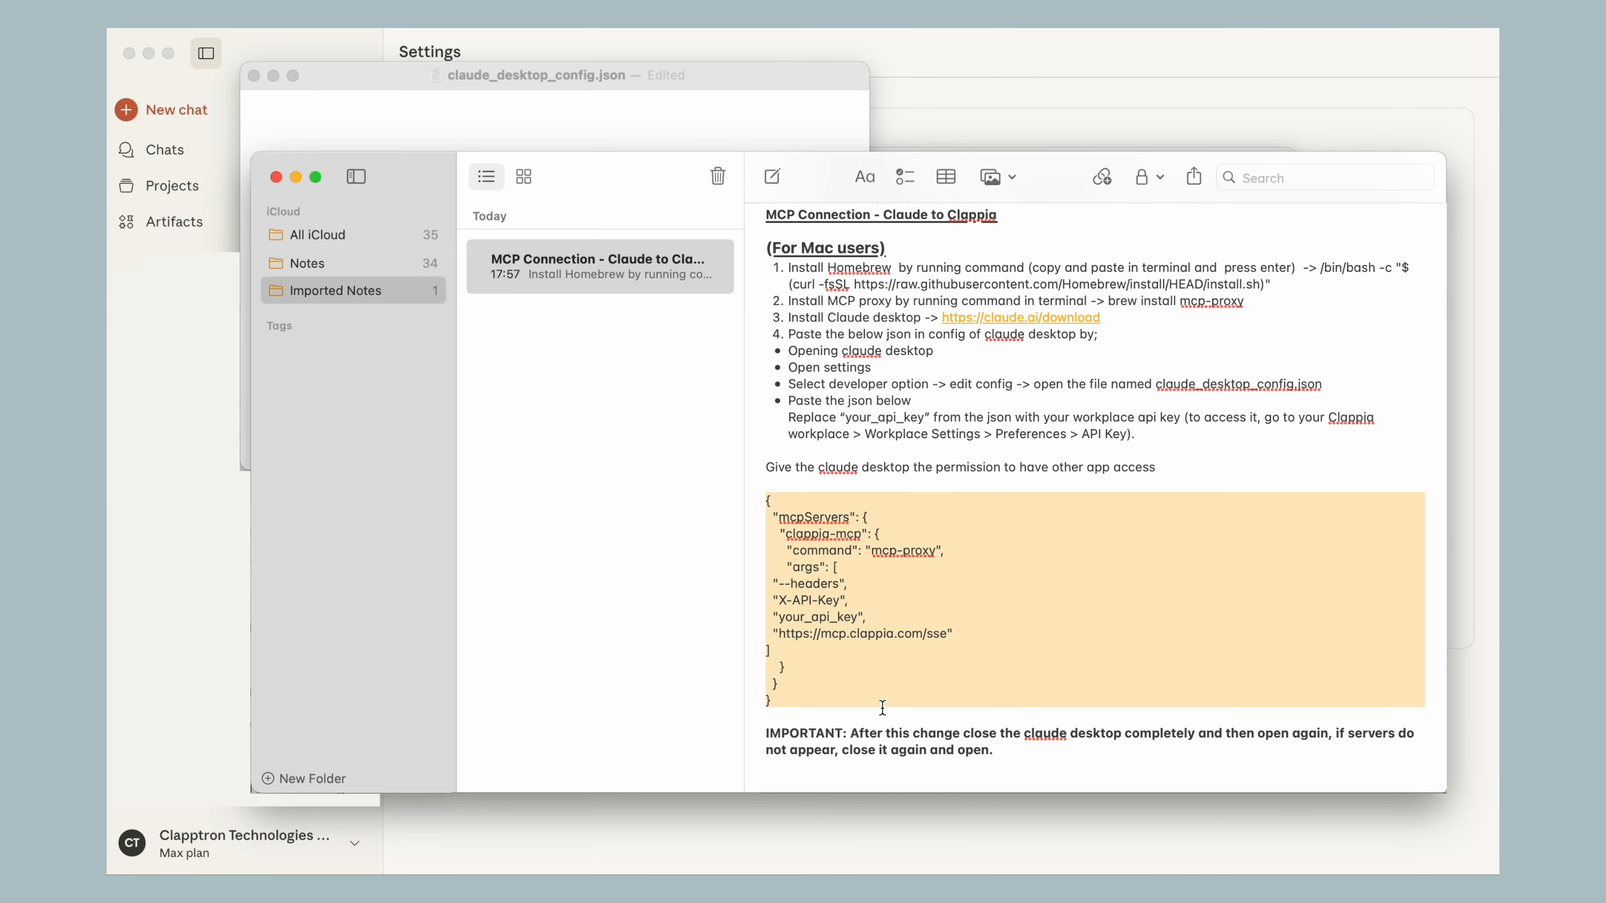
{"action": "left_click", "coordinate": [882, 703]}
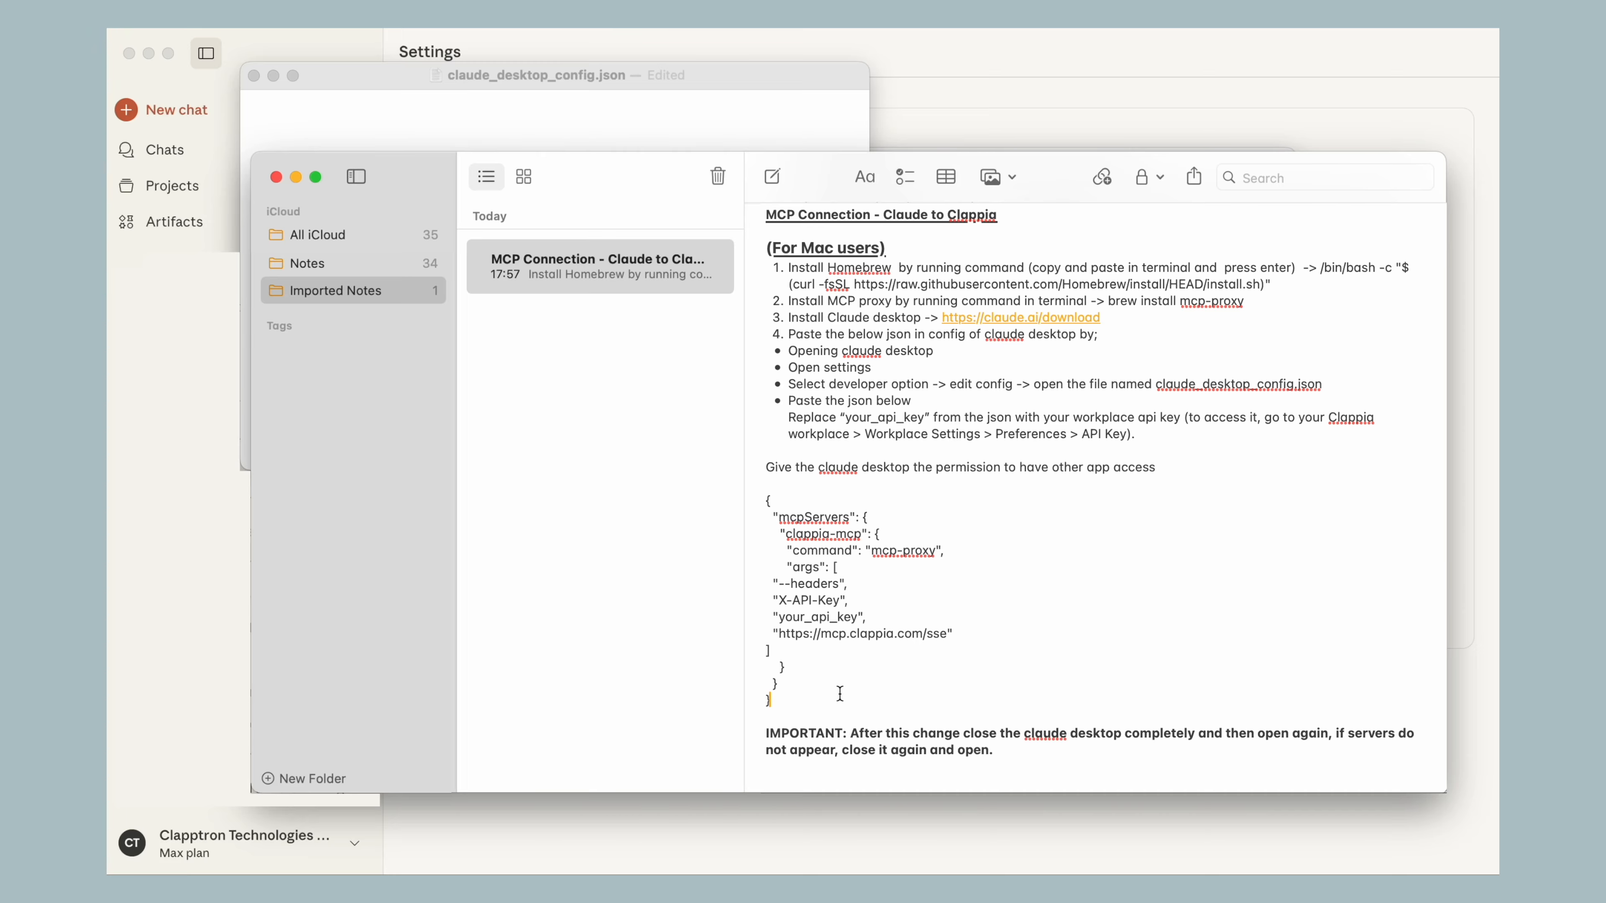
{"action": "left_click_drag", "start_coordinate": [779, 618], "coordinate": [856, 618]}
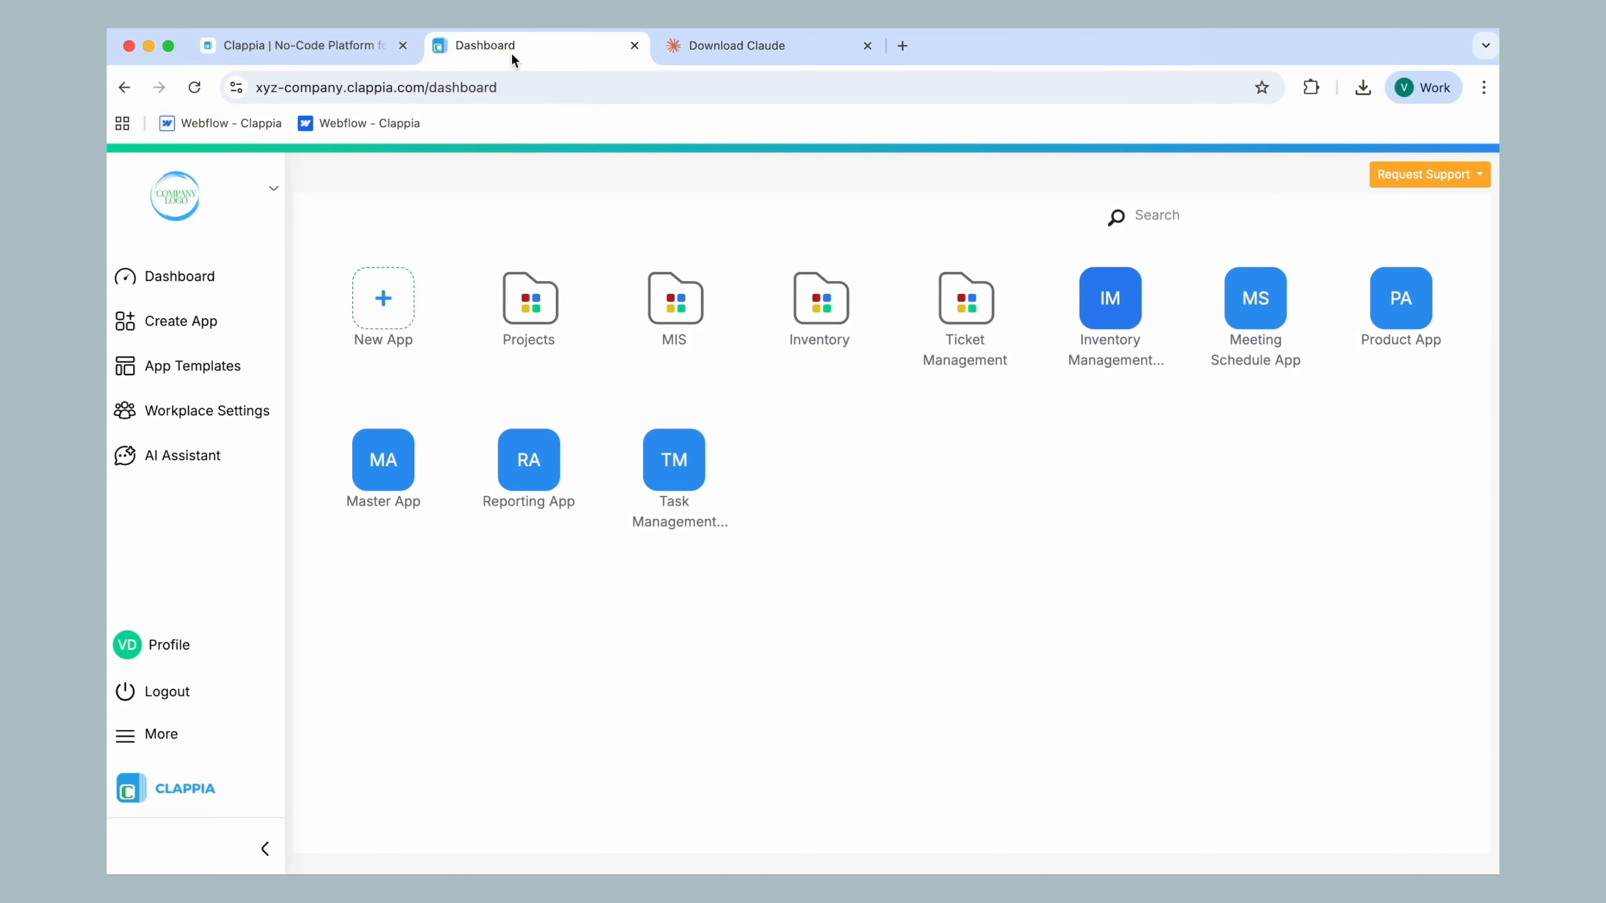
Copy the workplace API key from the Clappia workplace preferences in Chrome
{"action": "left_click", "coordinate": [208, 413]}
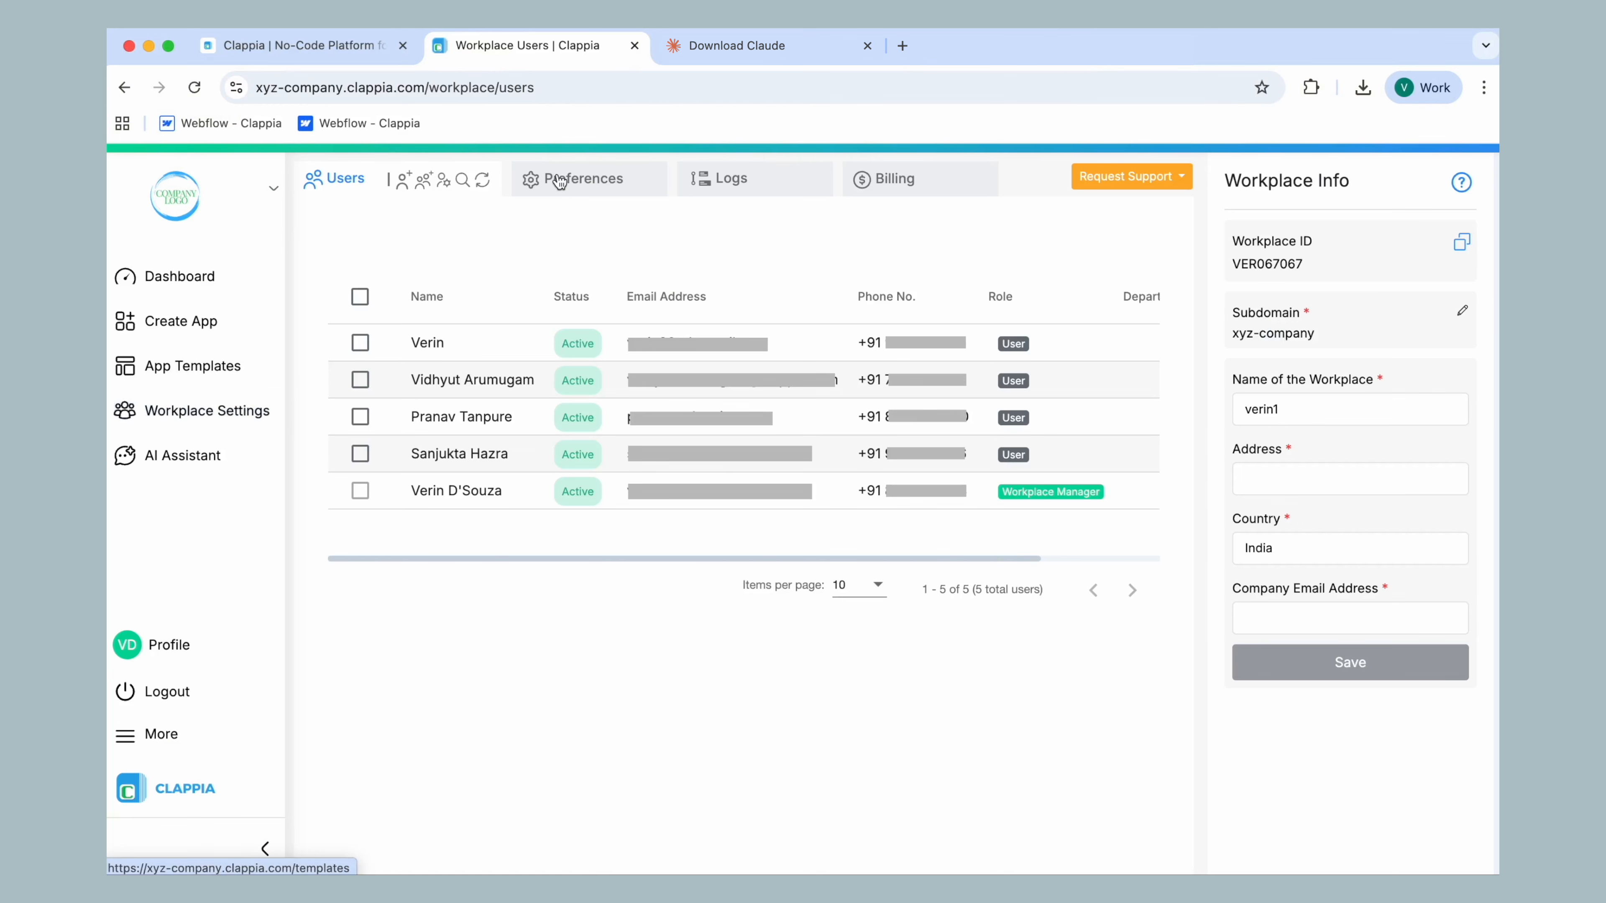
{"action": "left_click", "coordinate": [572, 182]}
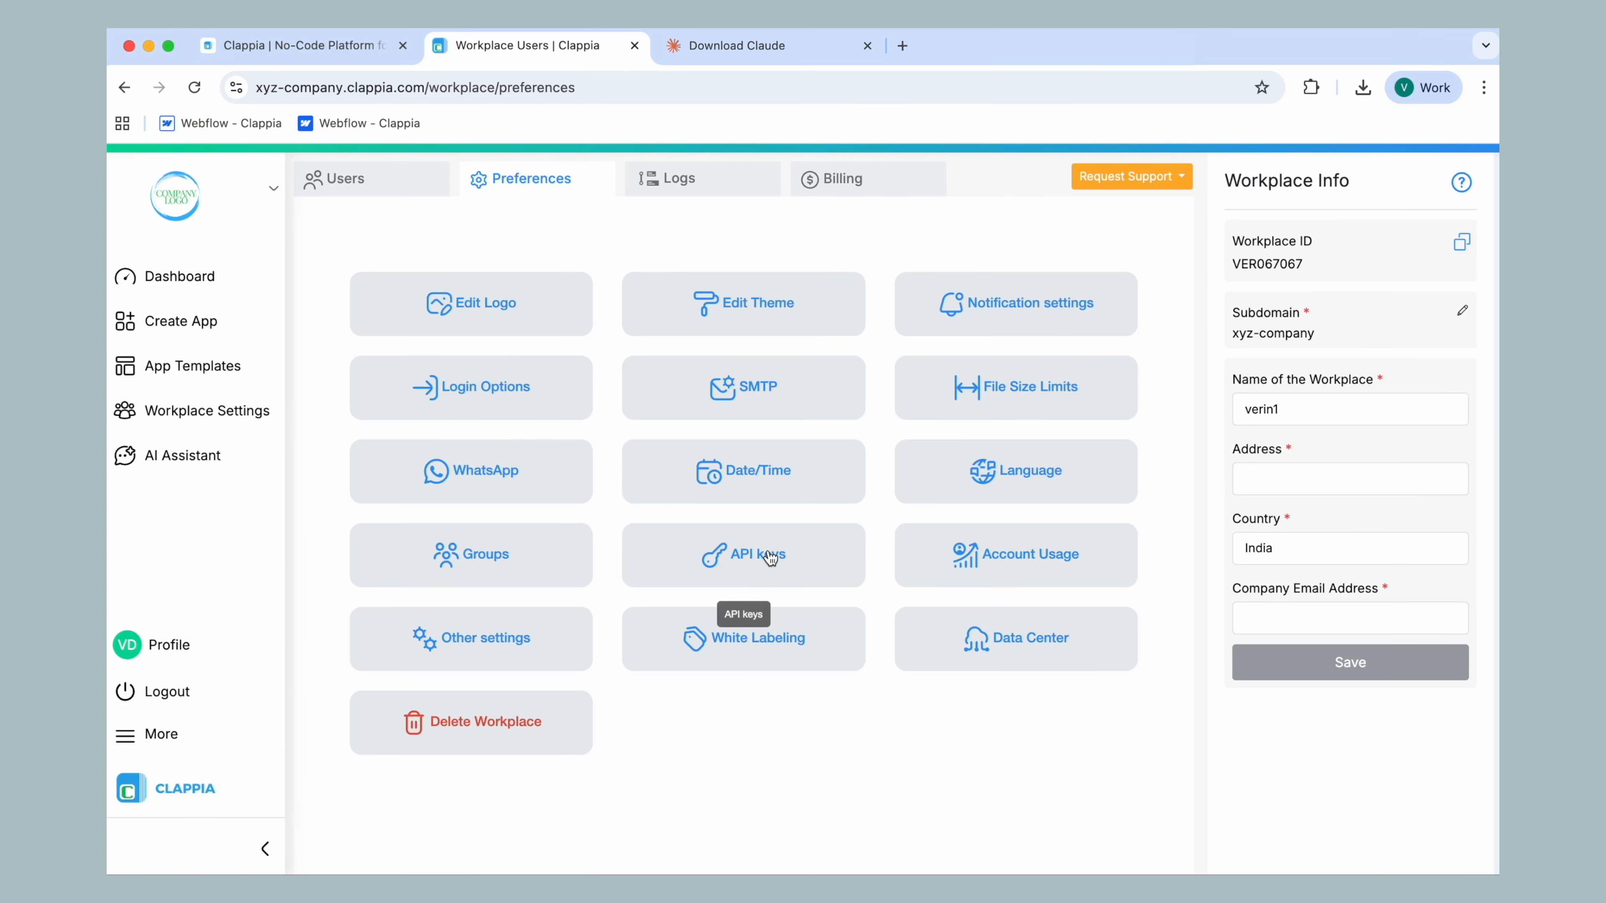
{"action": "left_click", "coordinate": [743, 555]}
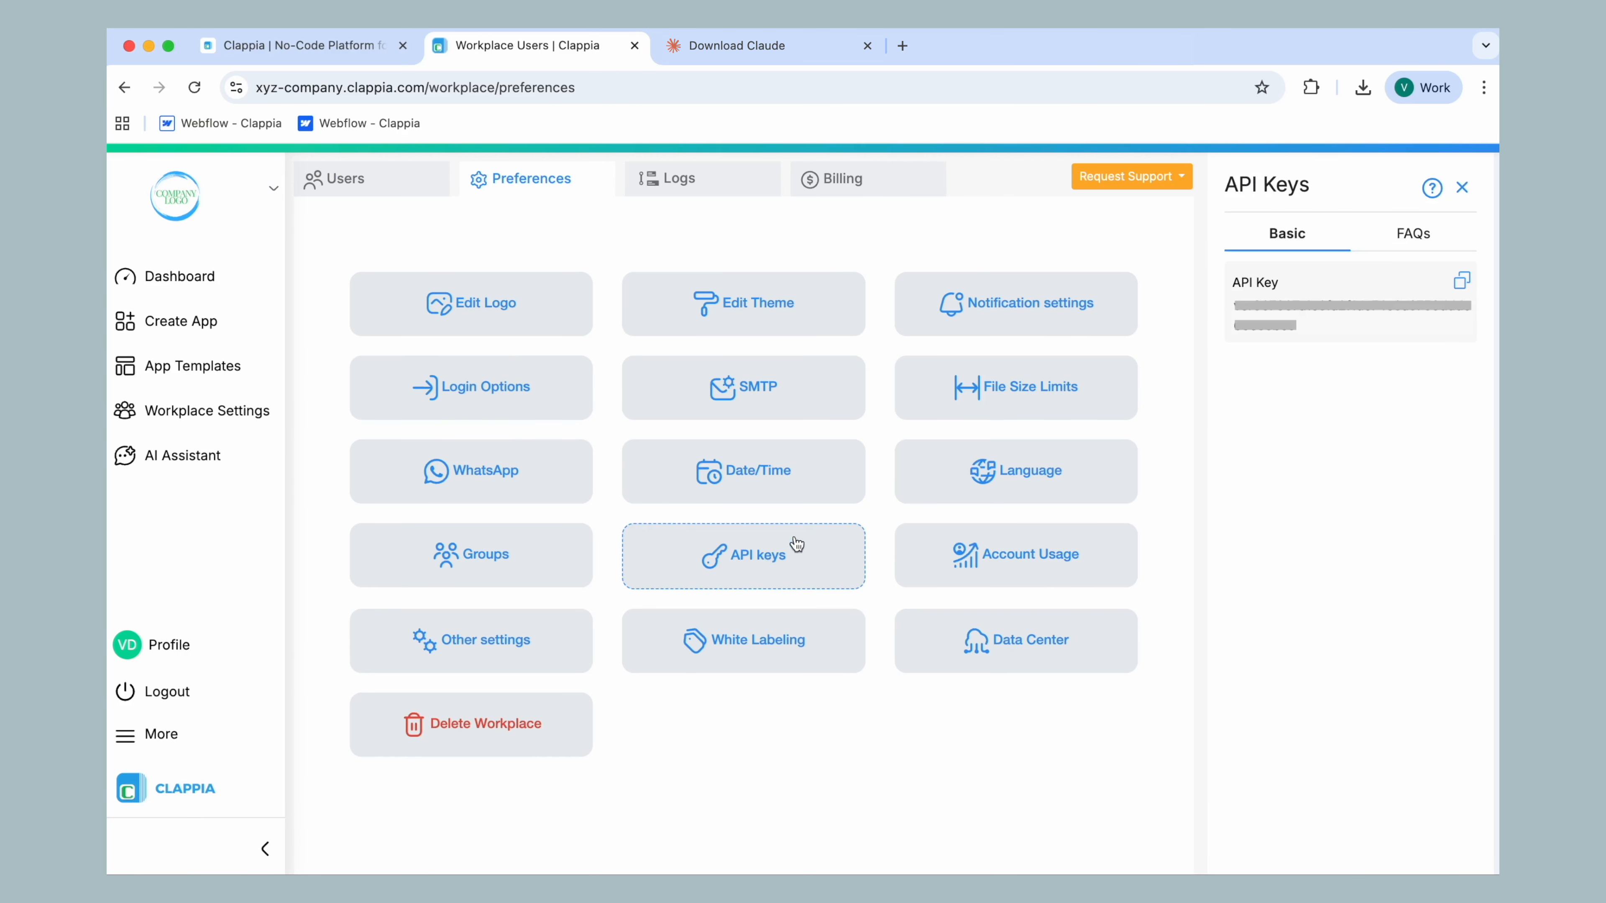
{"action": "left_click", "coordinate": [1464, 283]}
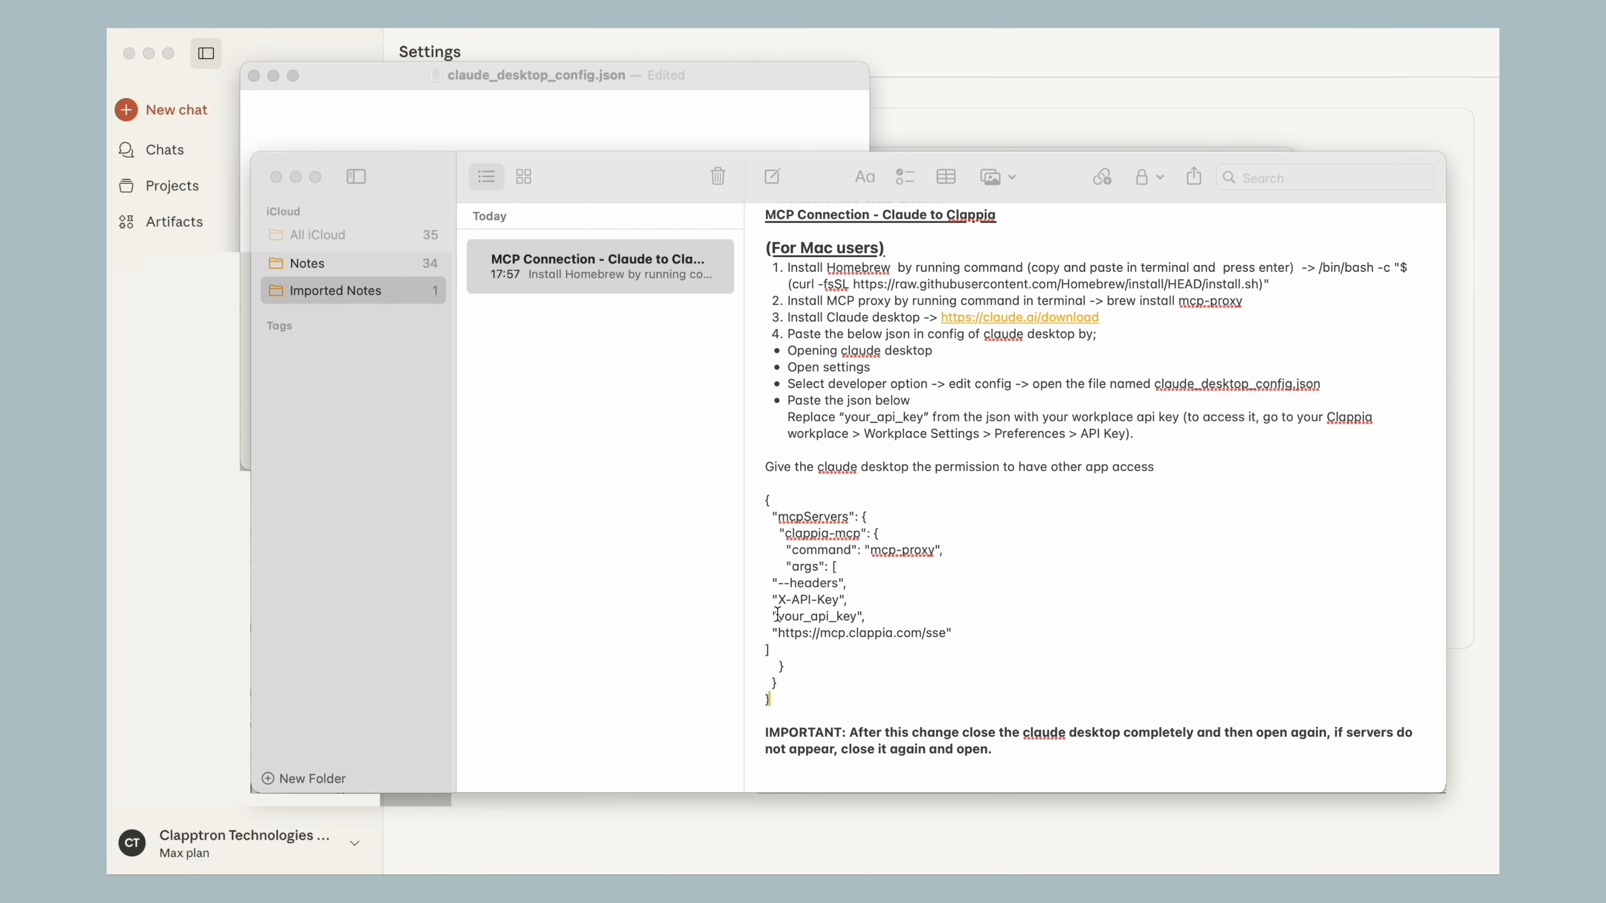
Replace the your_api_key placeholder in the note's JSON with the copied workplace API key
{"action": "left_click", "coordinate": [777, 616]}
{"action": "left_click_drag", "start_coordinate": [777, 615], "coordinate": [858, 619]}
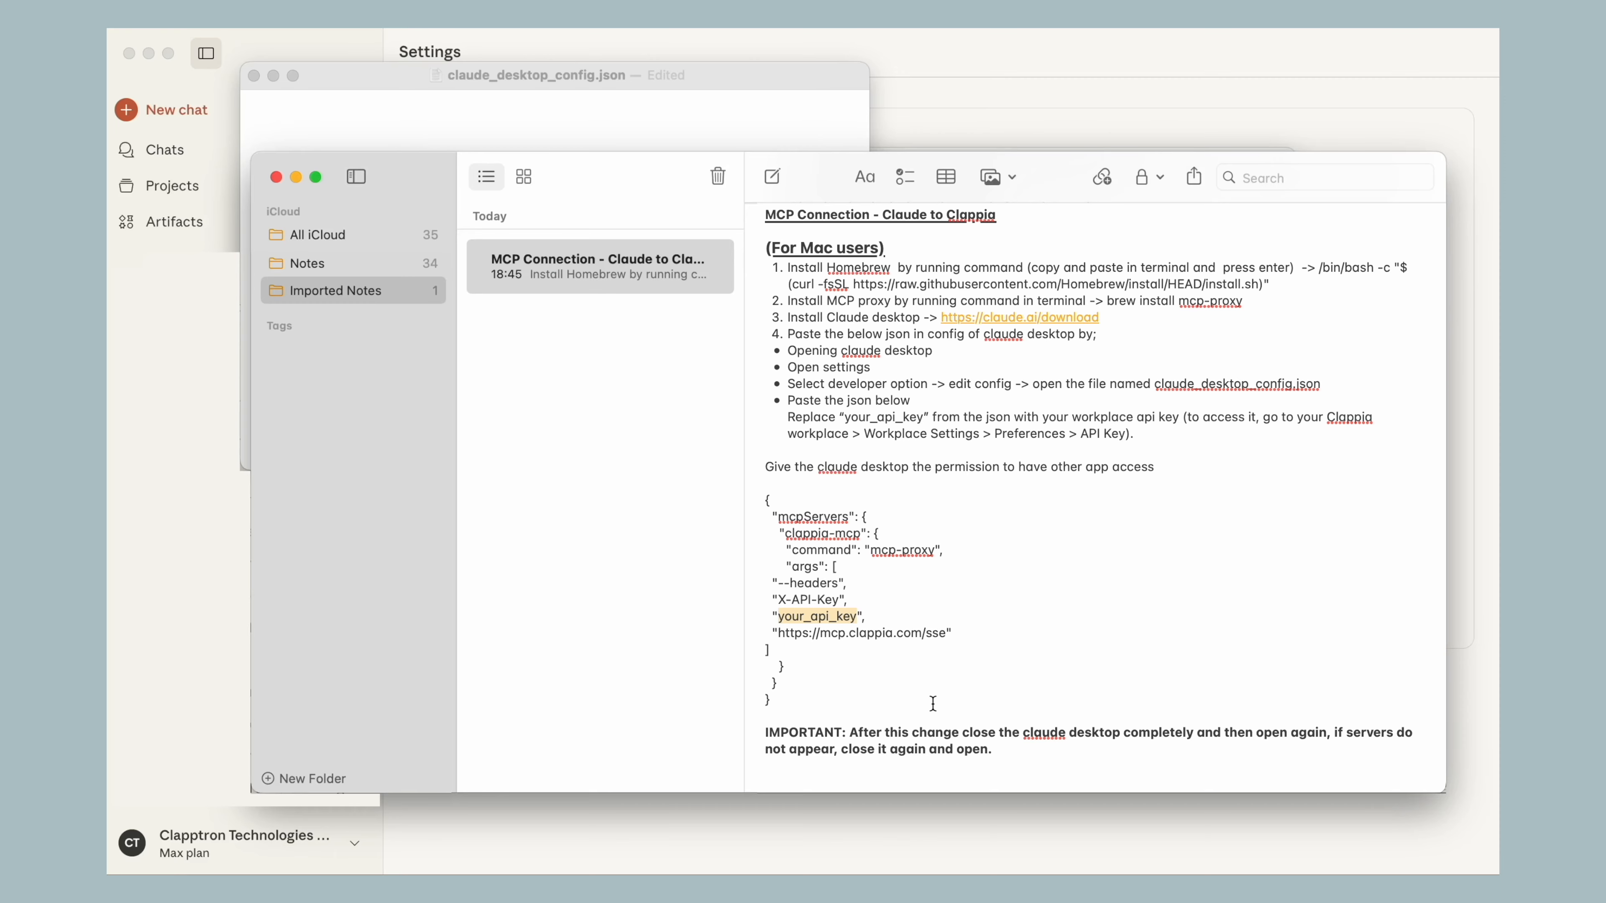
{"action": "key", "text": "super+v"}
Copy the completed JSON, including the API key, into claude_desktop_config.json and close the file and its folder window
{"action": "left_click_drag", "start_coordinate": [934, 707], "coordinate": [759, 502]}
{"action": "key", "text": "super+c"}
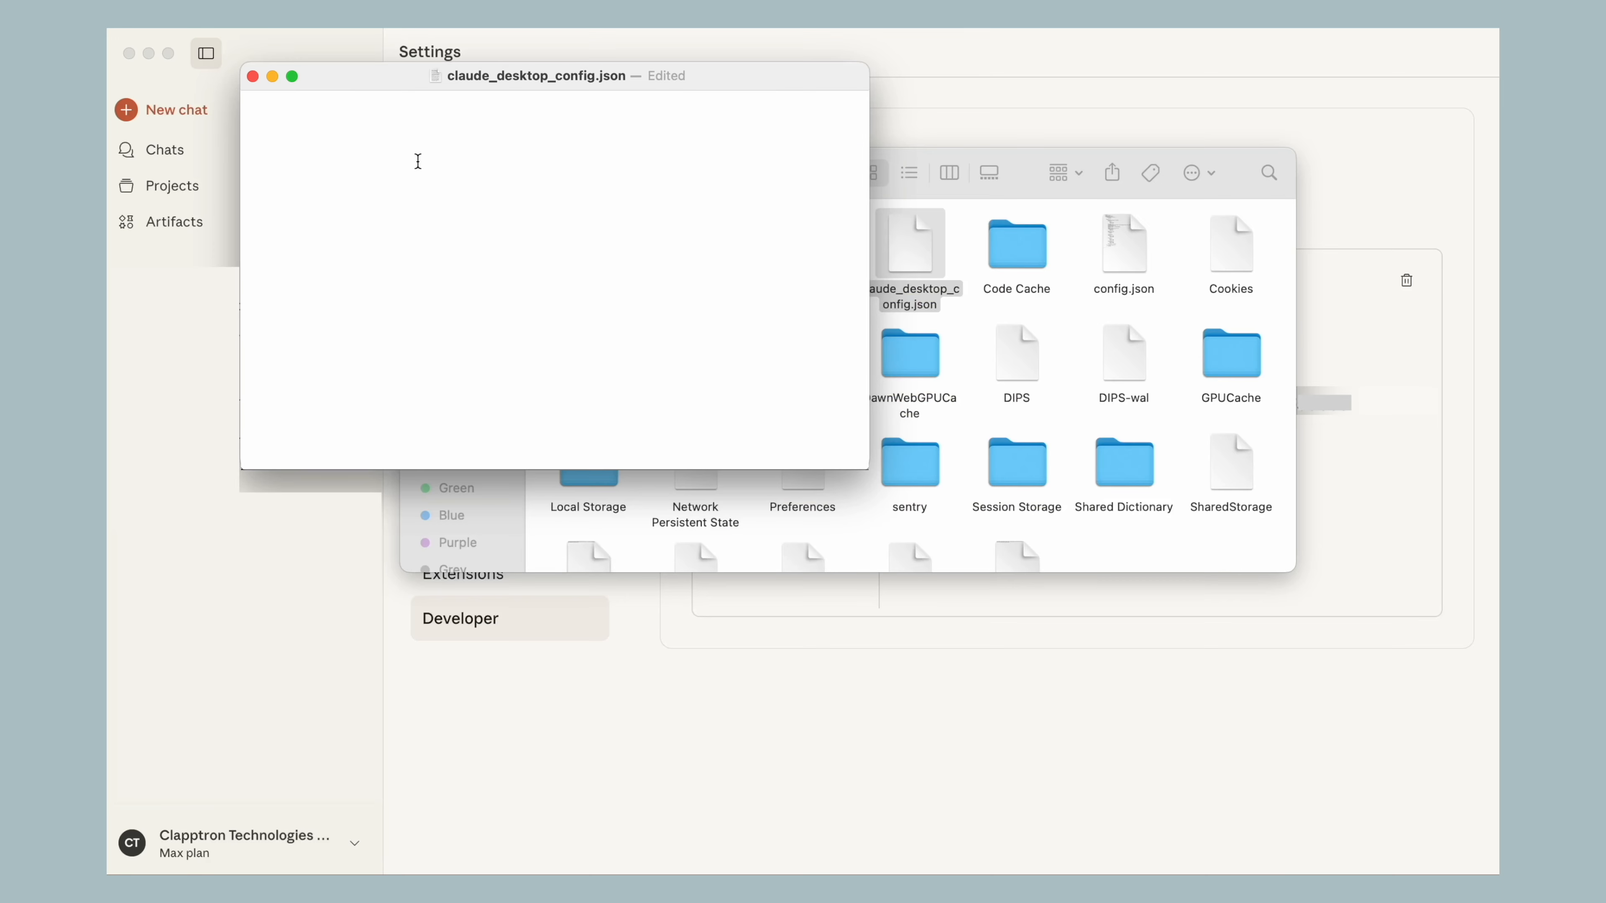
{"action": "key", "text": "super+v"}
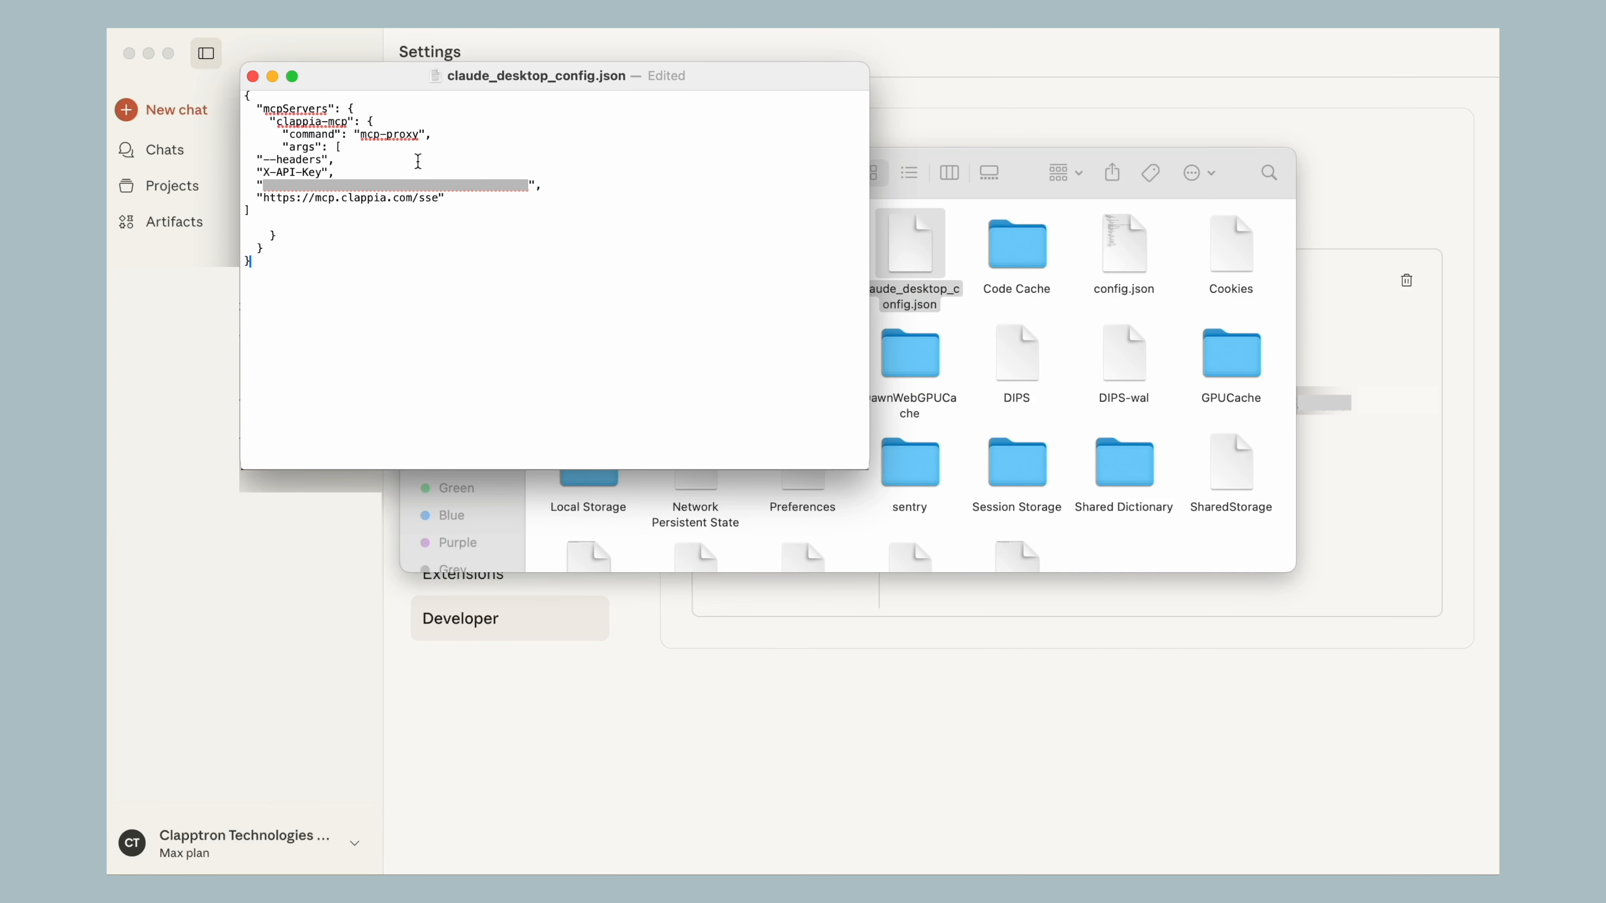
{"action": "left_click", "coordinate": [252, 76]}
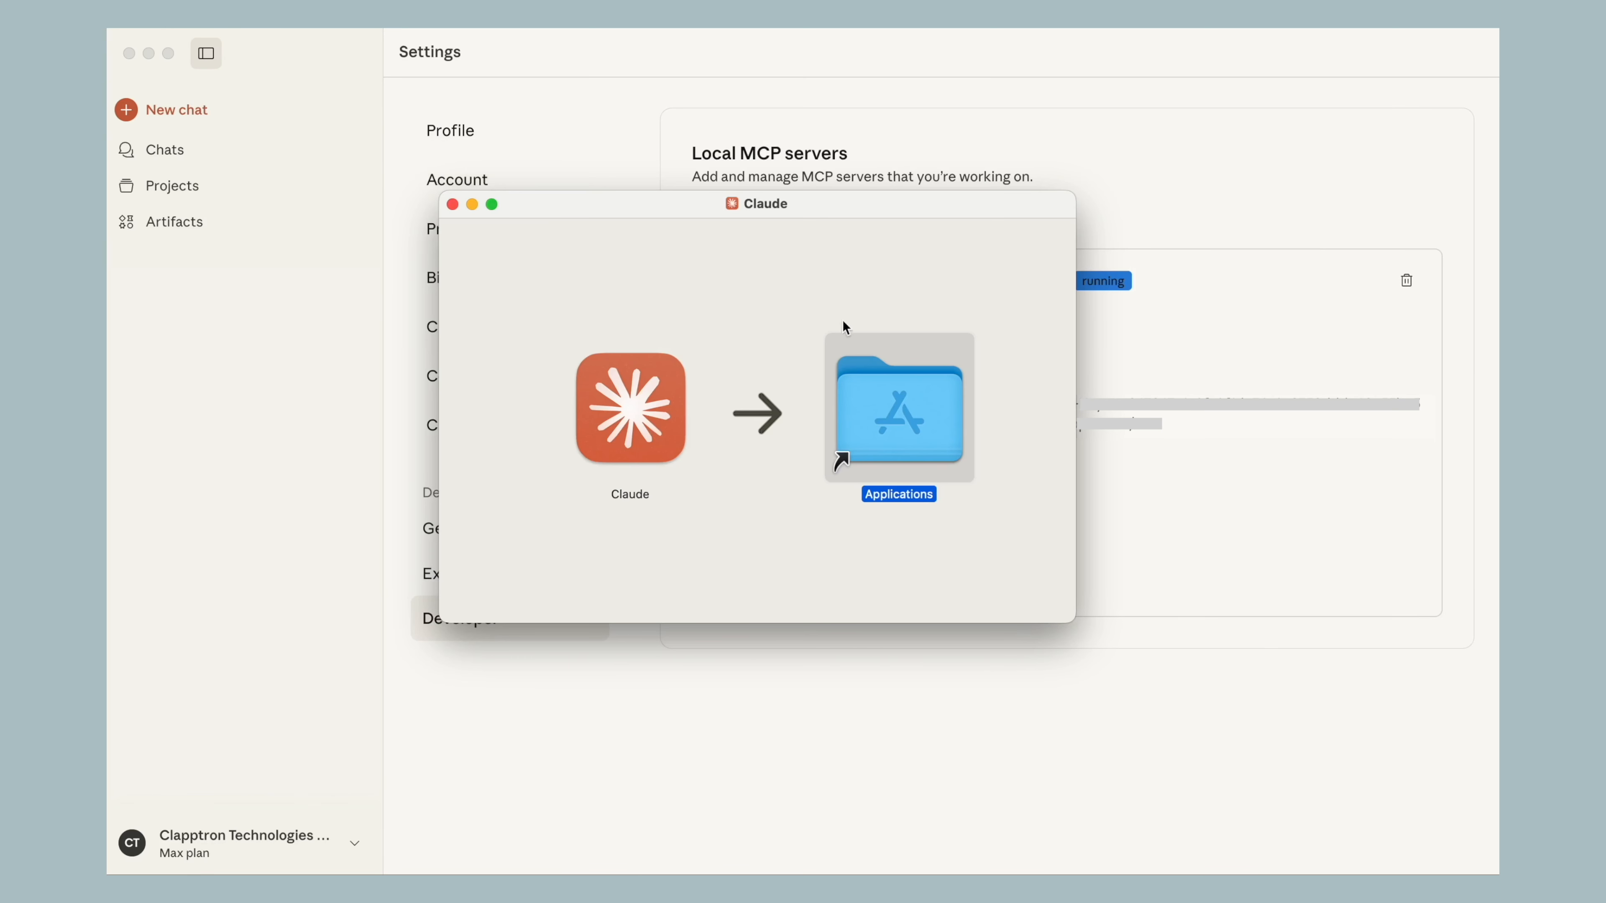
{"action": "left_click", "coordinate": [452, 203]}
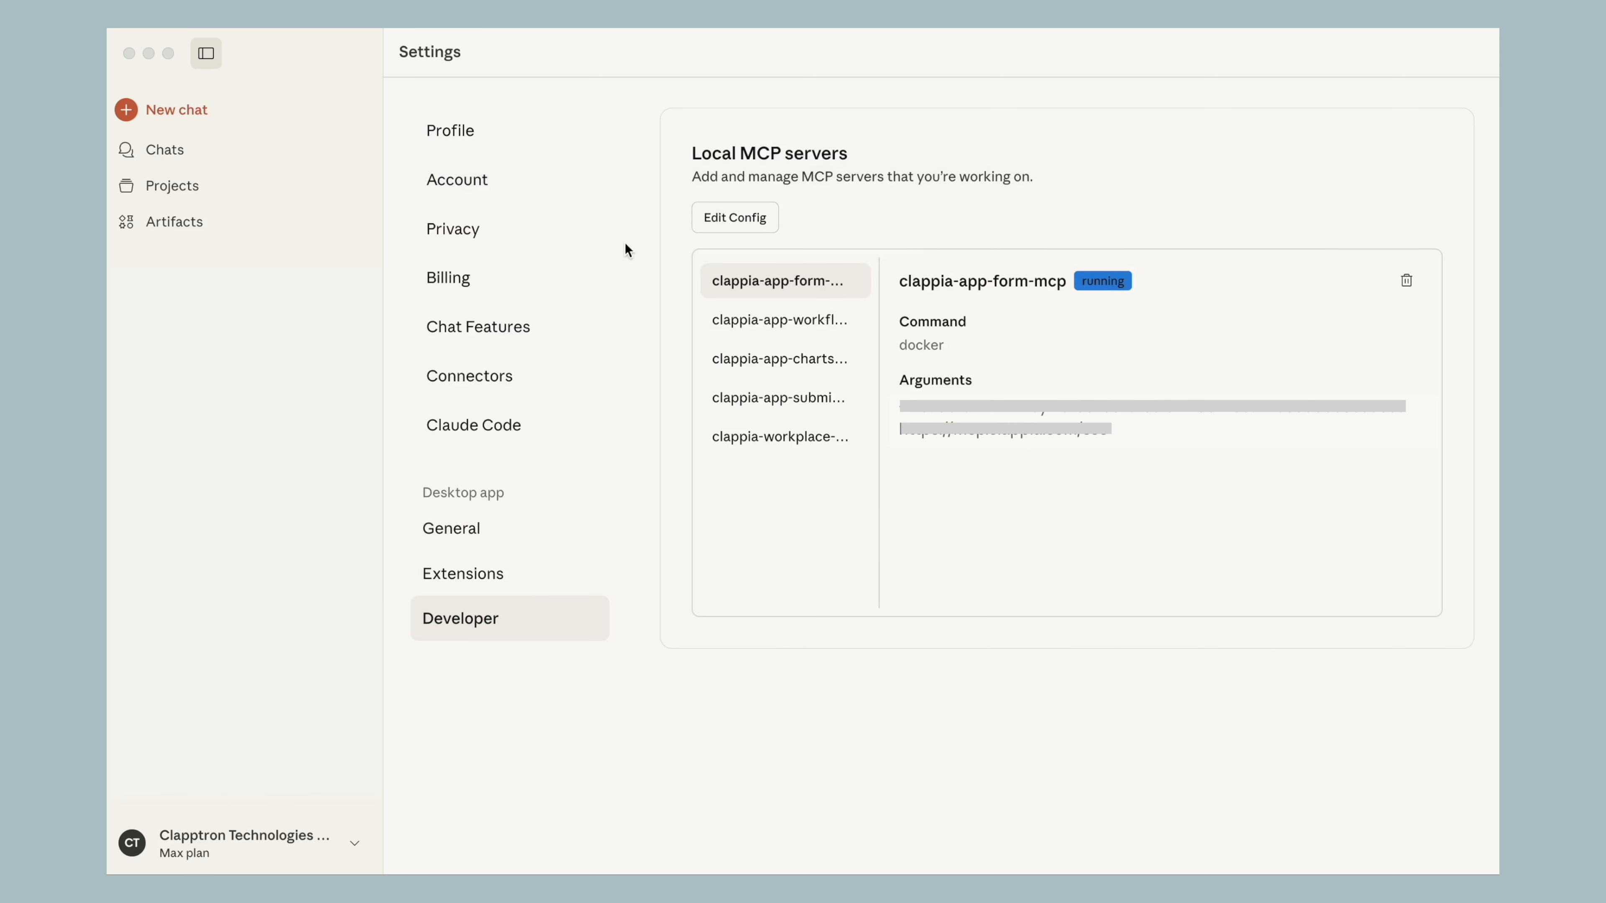
Minimize the Claude settings window and quit Claude desktop completely
{"action": "left_click", "coordinate": [148, 53]}
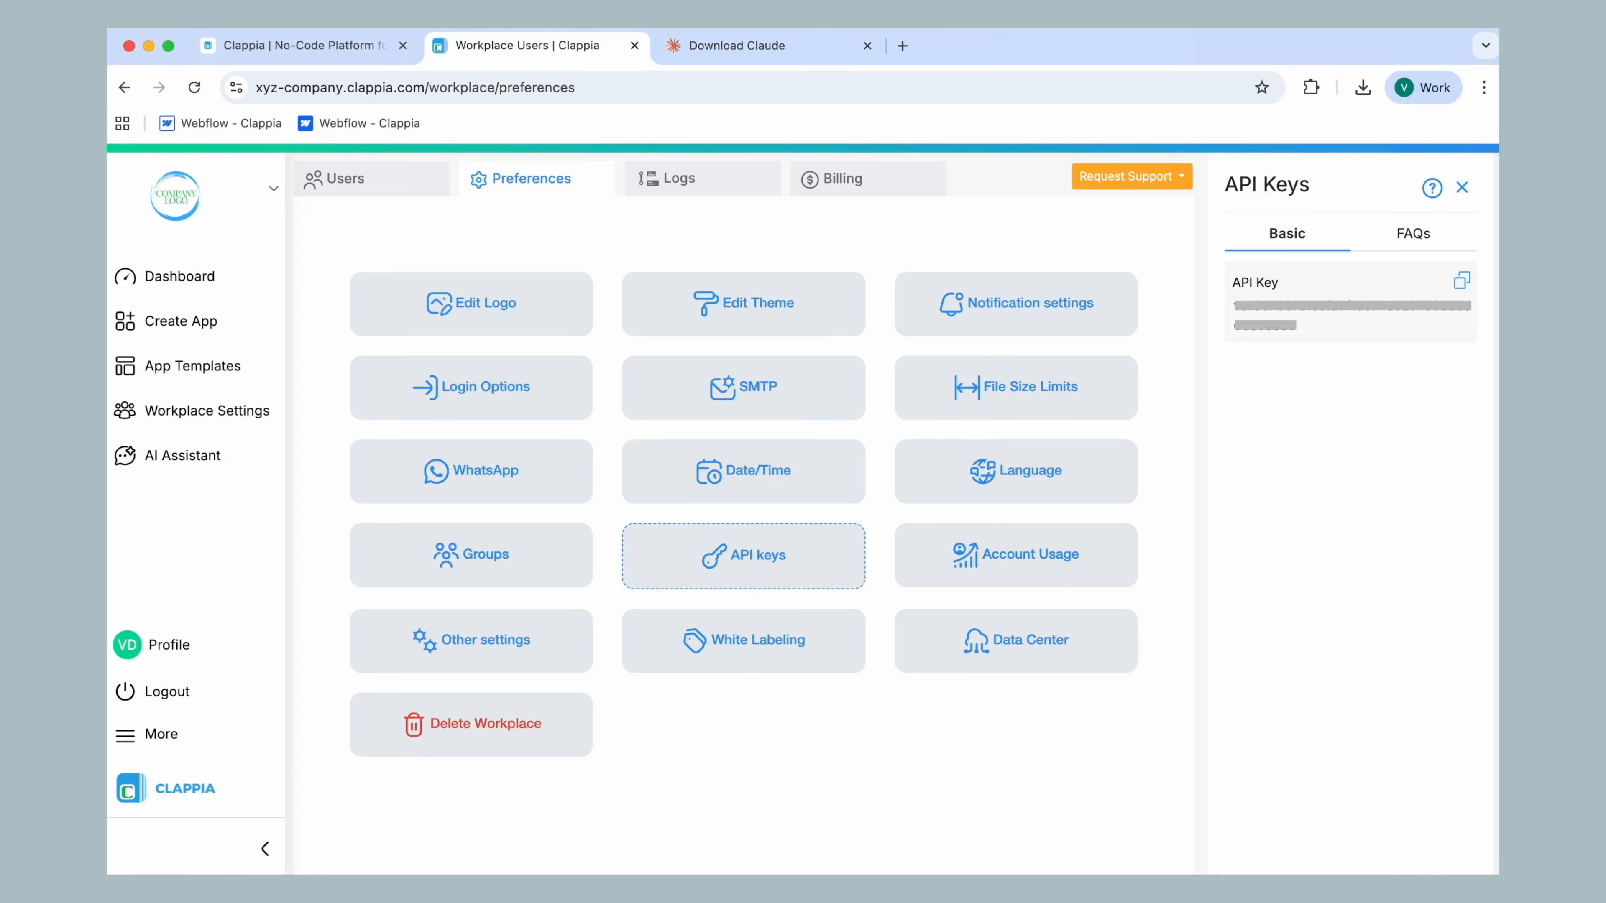
{"action": "right_click", "coordinate": [843, 851]}
{"action": "left_click", "coordinate": [847, 761]}
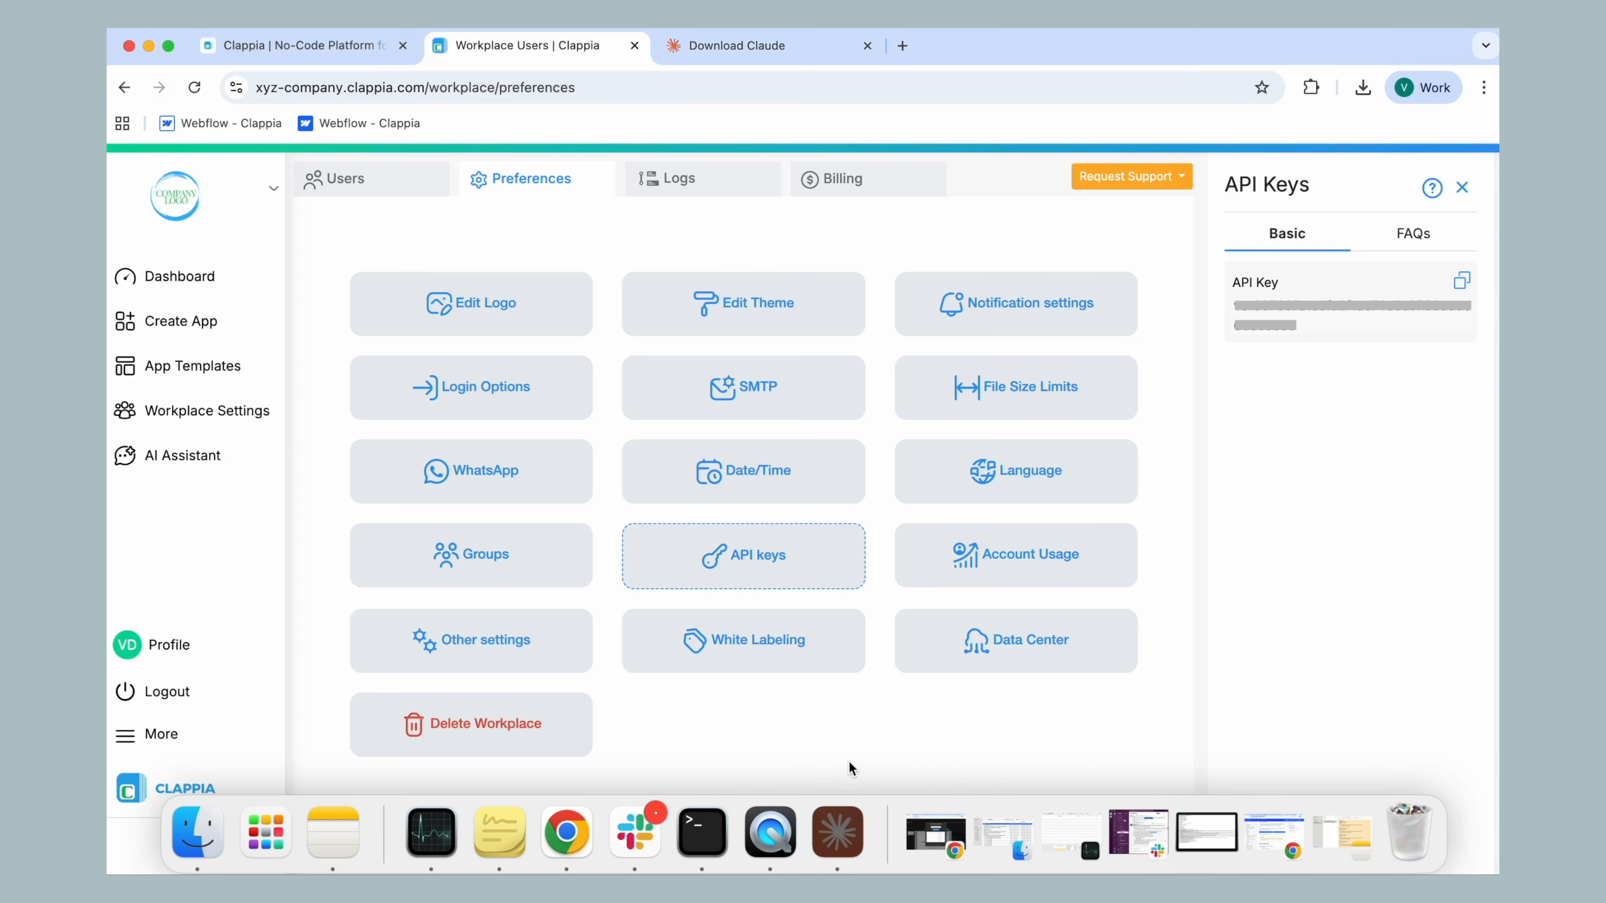
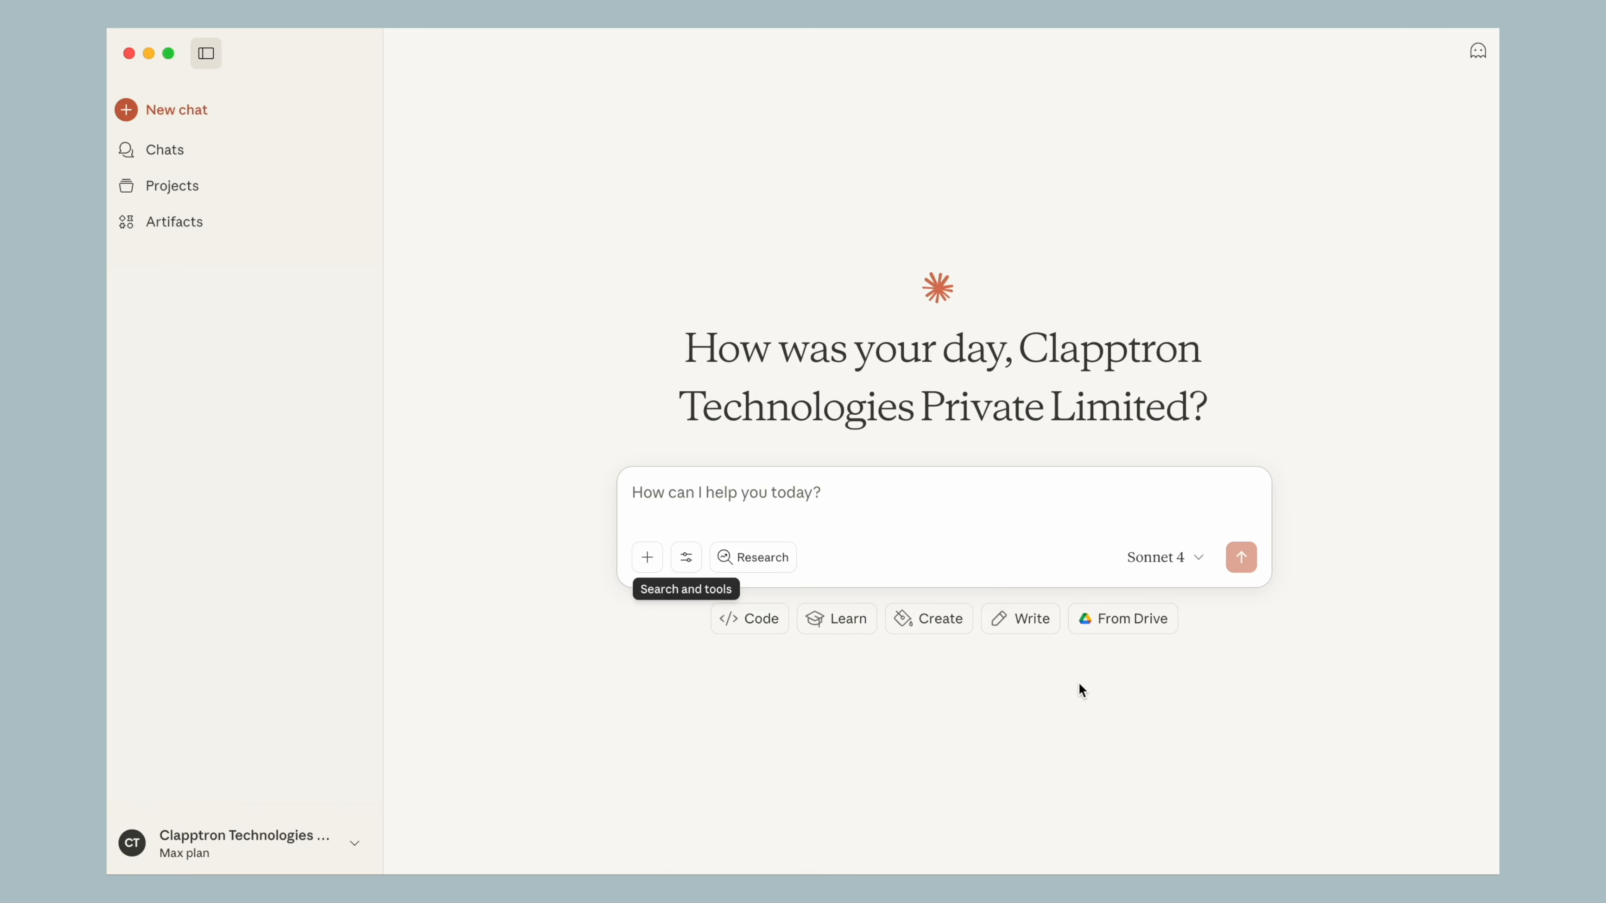
Ask Claude to create a factory warehouse inventory app for the user's e-mail, with fields for part number, productions date, stock levels and quality status
{"action": "left_click", "coordinate": [859, 501]}
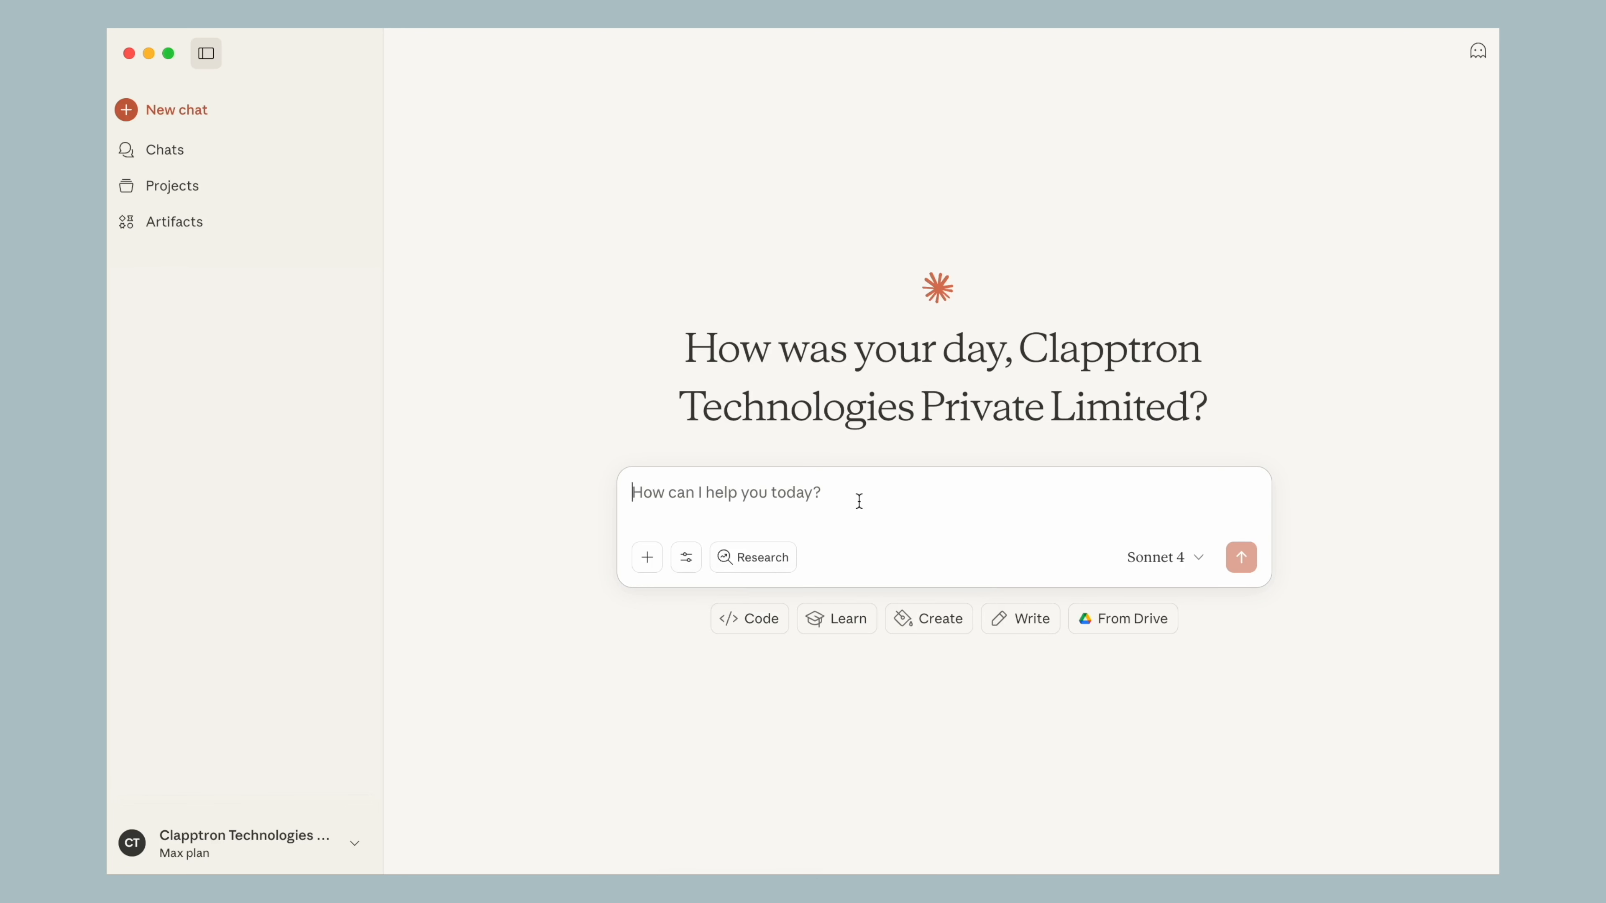
{"action": "type", "text": "Create an inventory"}
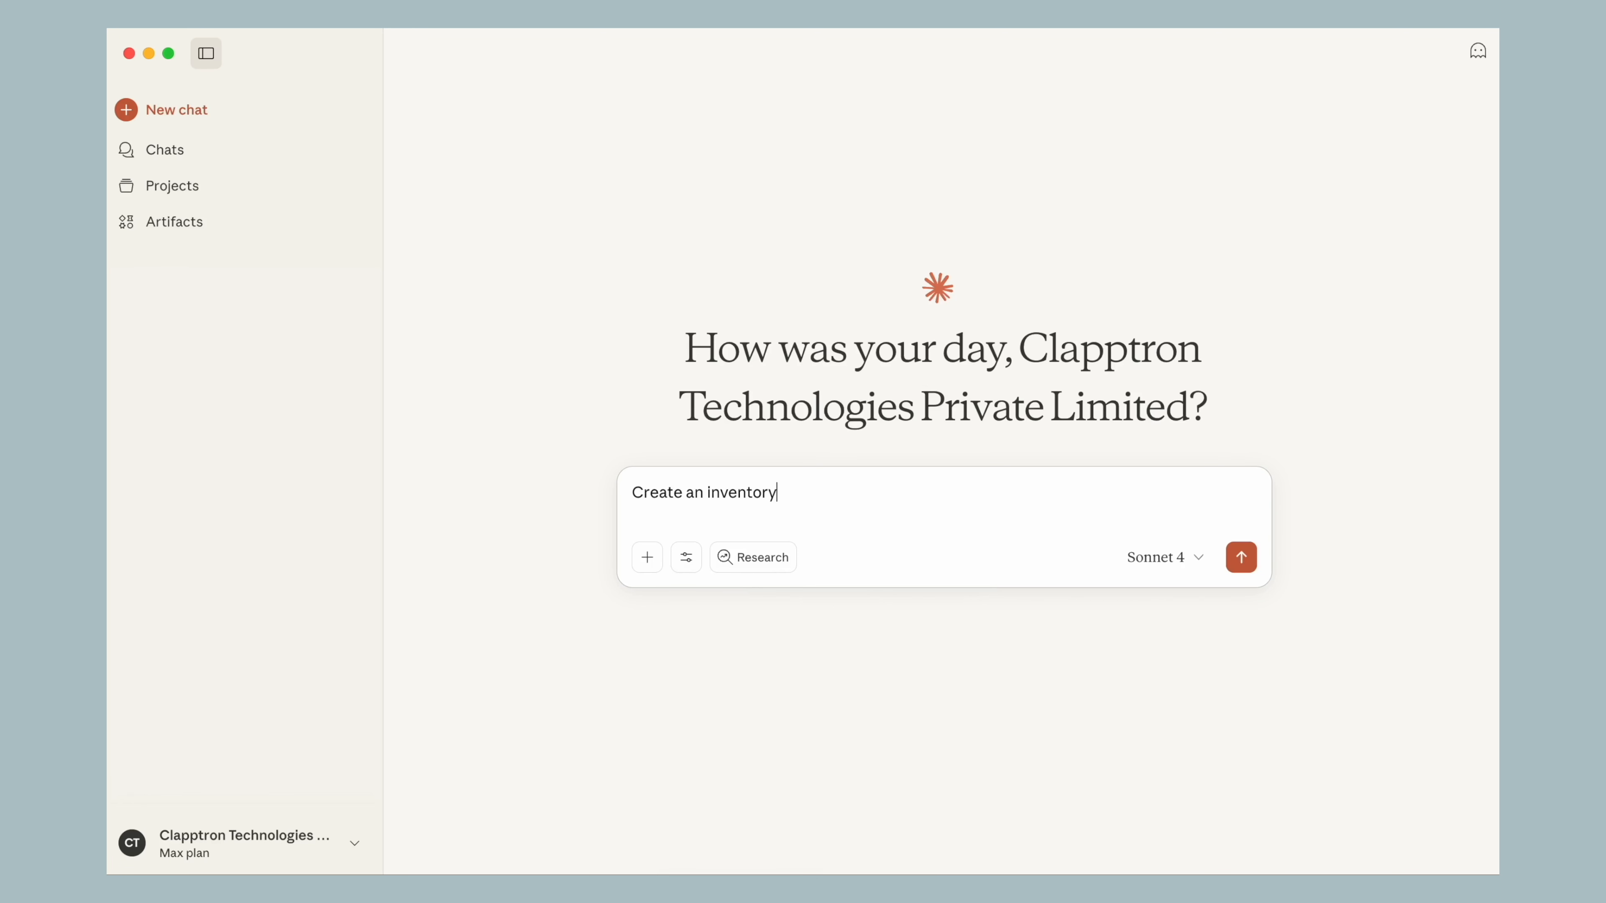
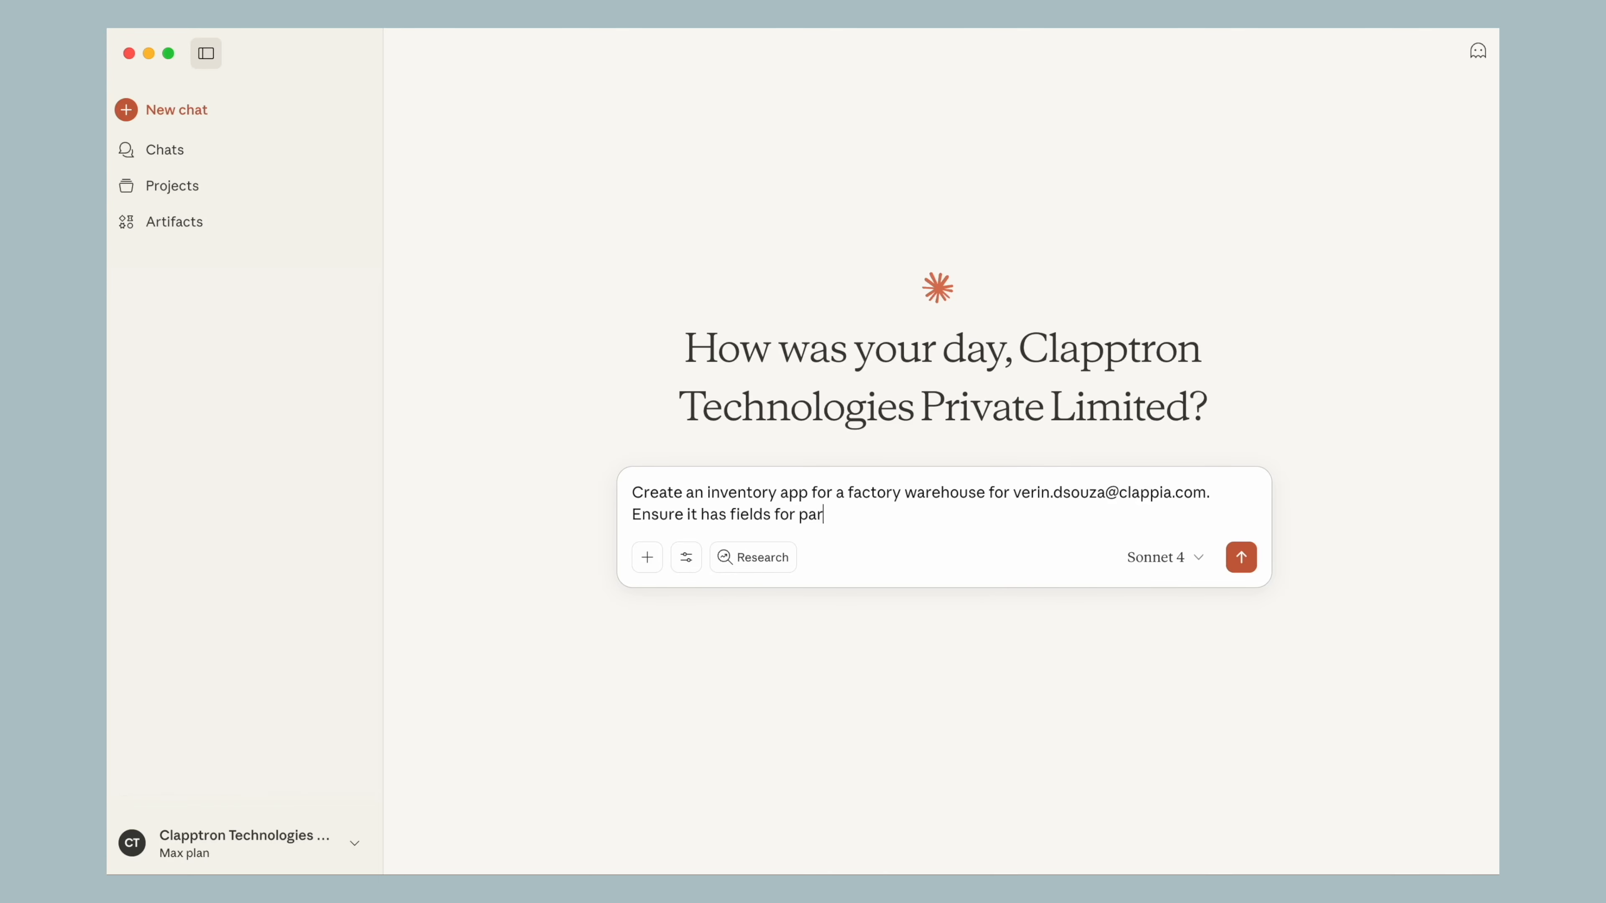
{"action": "type", "text": "t number, productions date, stock levels and quality status."}
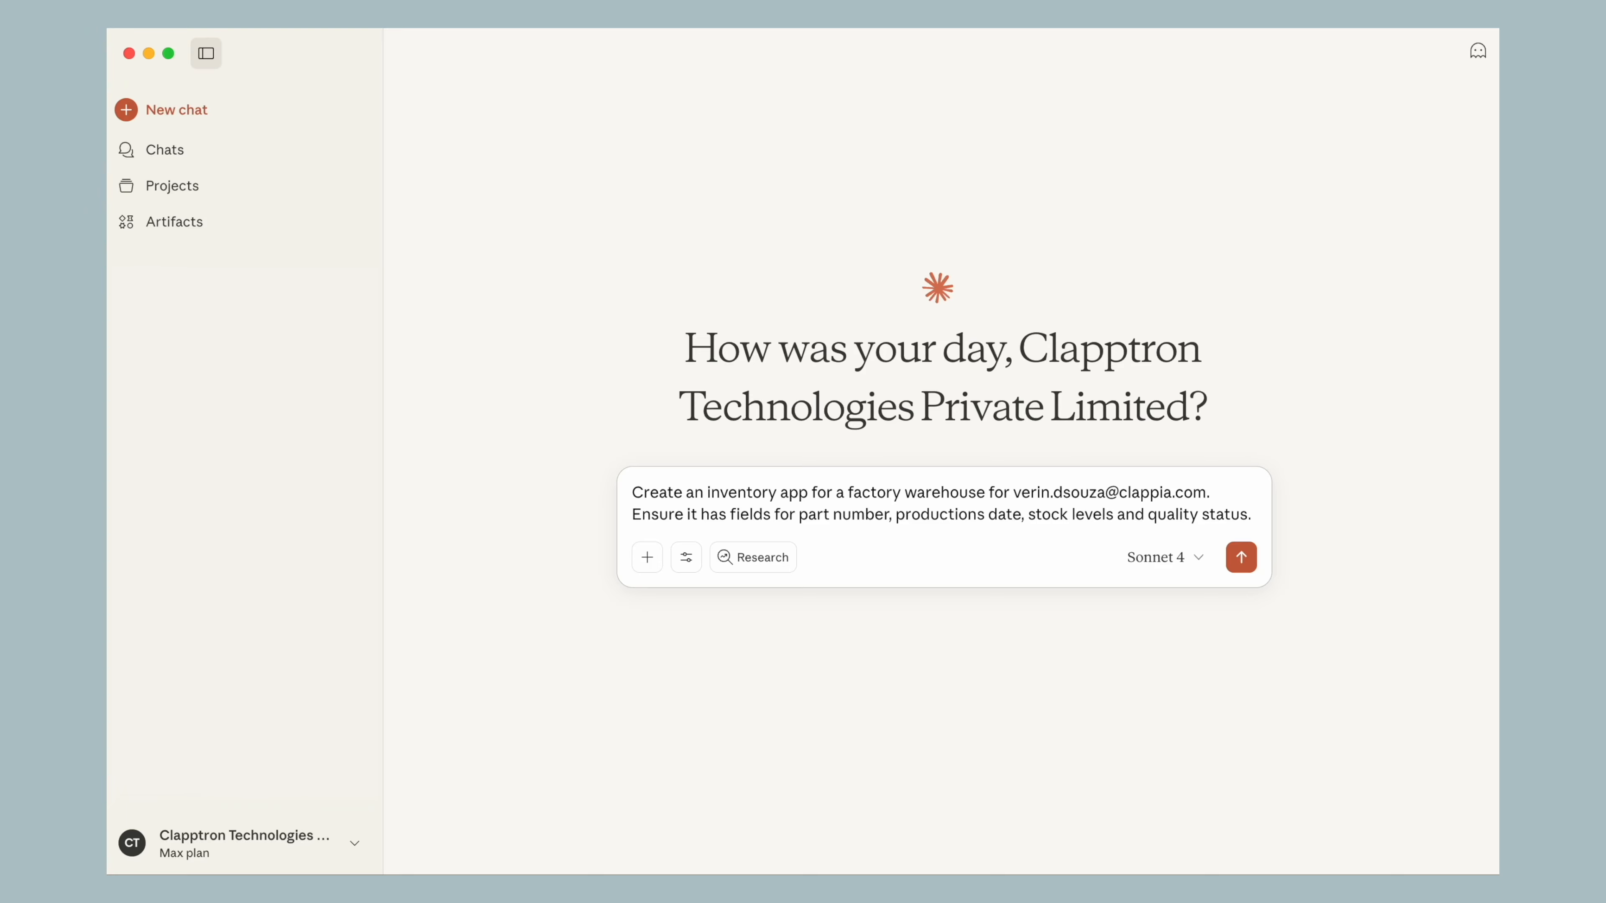
{"action": "key", "text": "Return"}
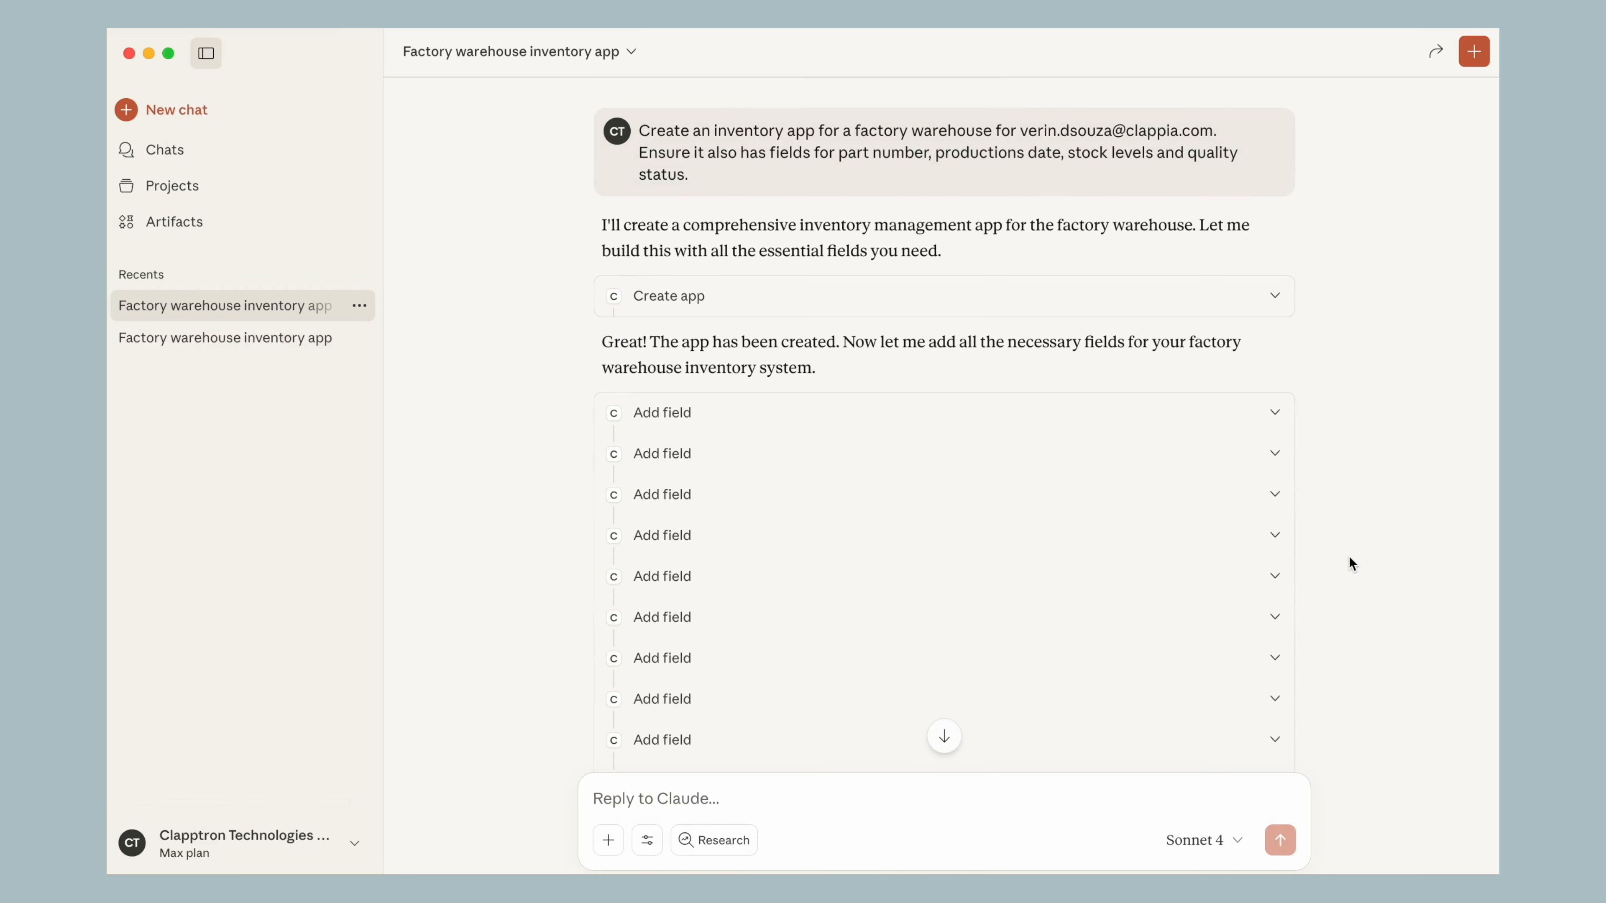
Review Claude's full reply about the created inventory app and highlight the word "also" in the prompt
{"action": "scroll", "coordinate": [1349, 556], "scroll_direction": "down", "scroll_amount": 10}
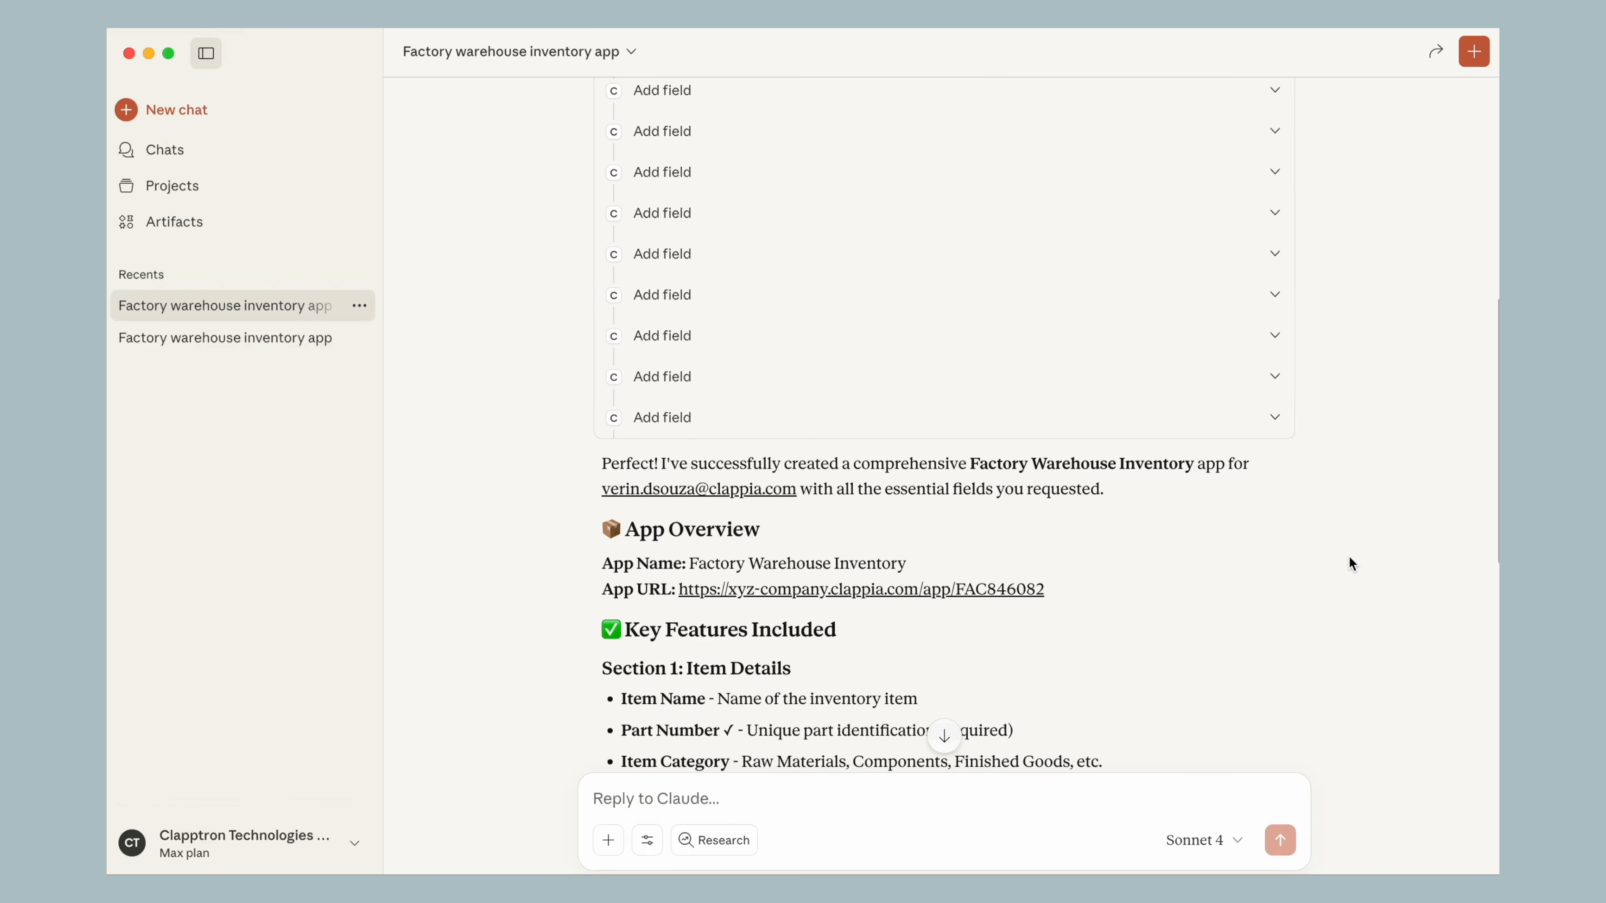
{"action": "scroll", "coordinate": [1349, 557], "scroll_direction": "down", "scroll_amount": 10}
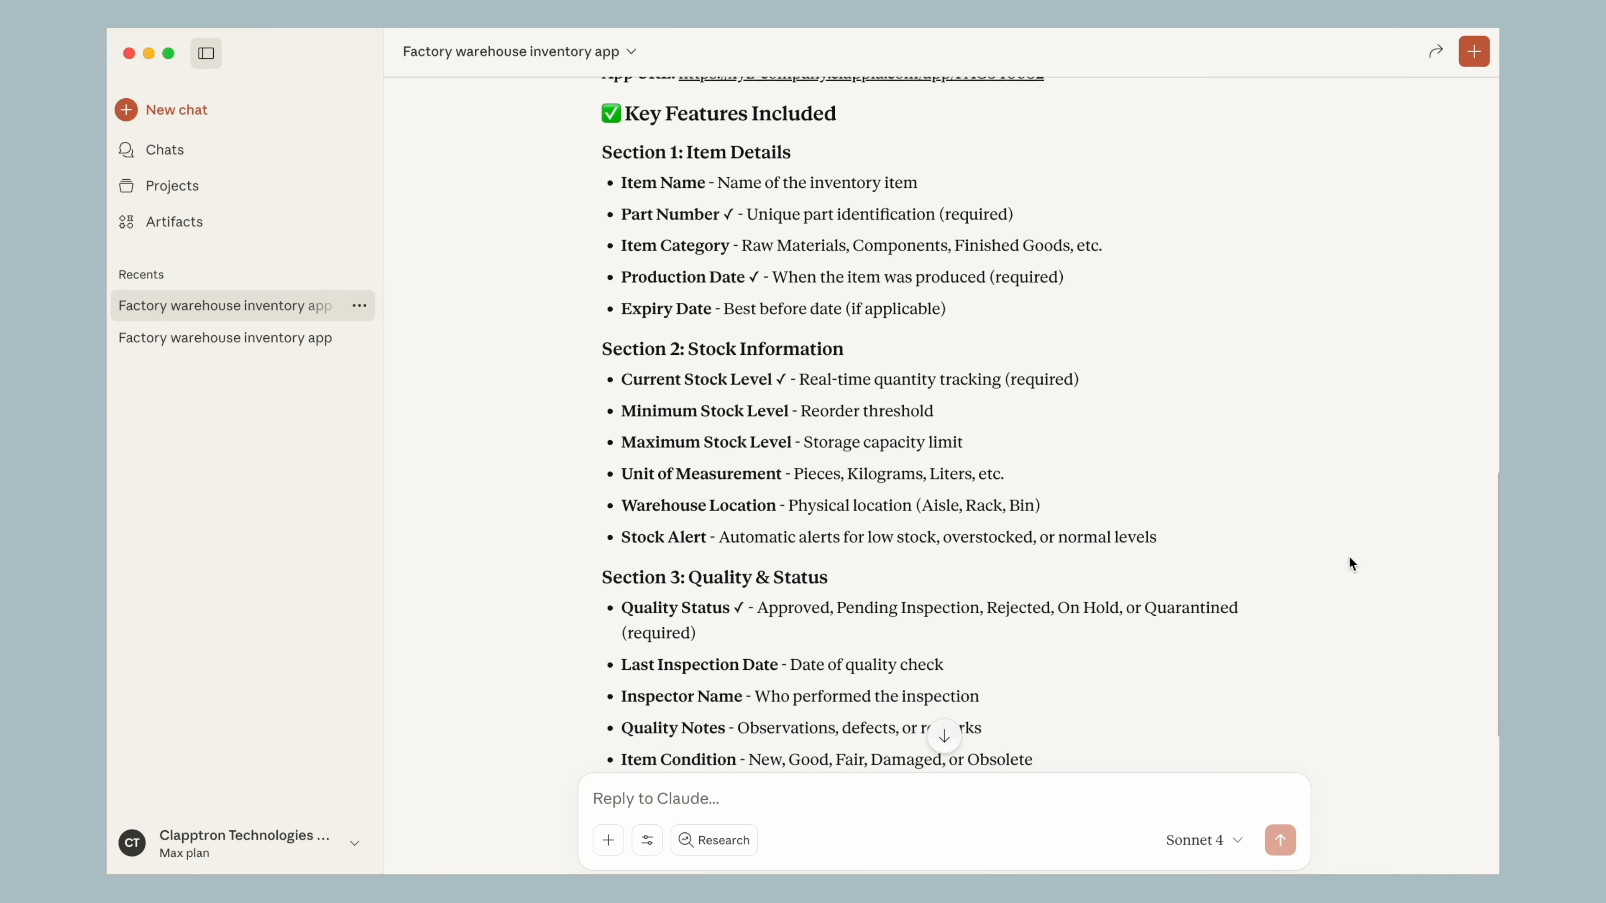
{"action": "scroll", "coordinate": [1349, 556], "scroll_direction": "down", "scroll_amount": 5}
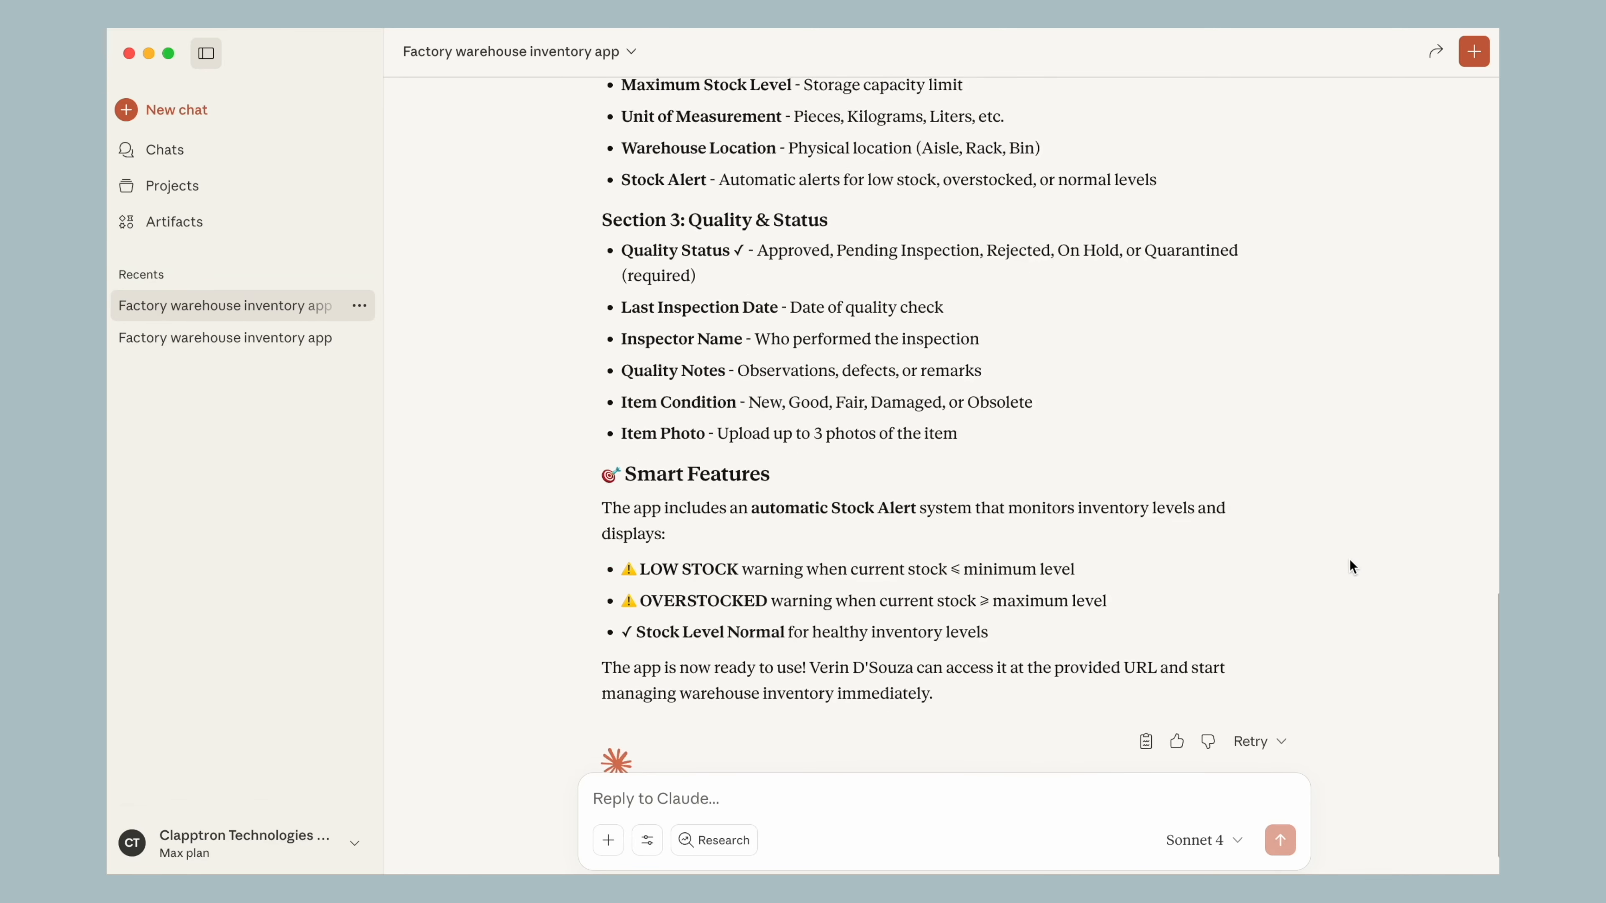
{"action": "scroll", "coordinate": [1350, 557], "scroll_direction": "up", "scroll_amount": 20}
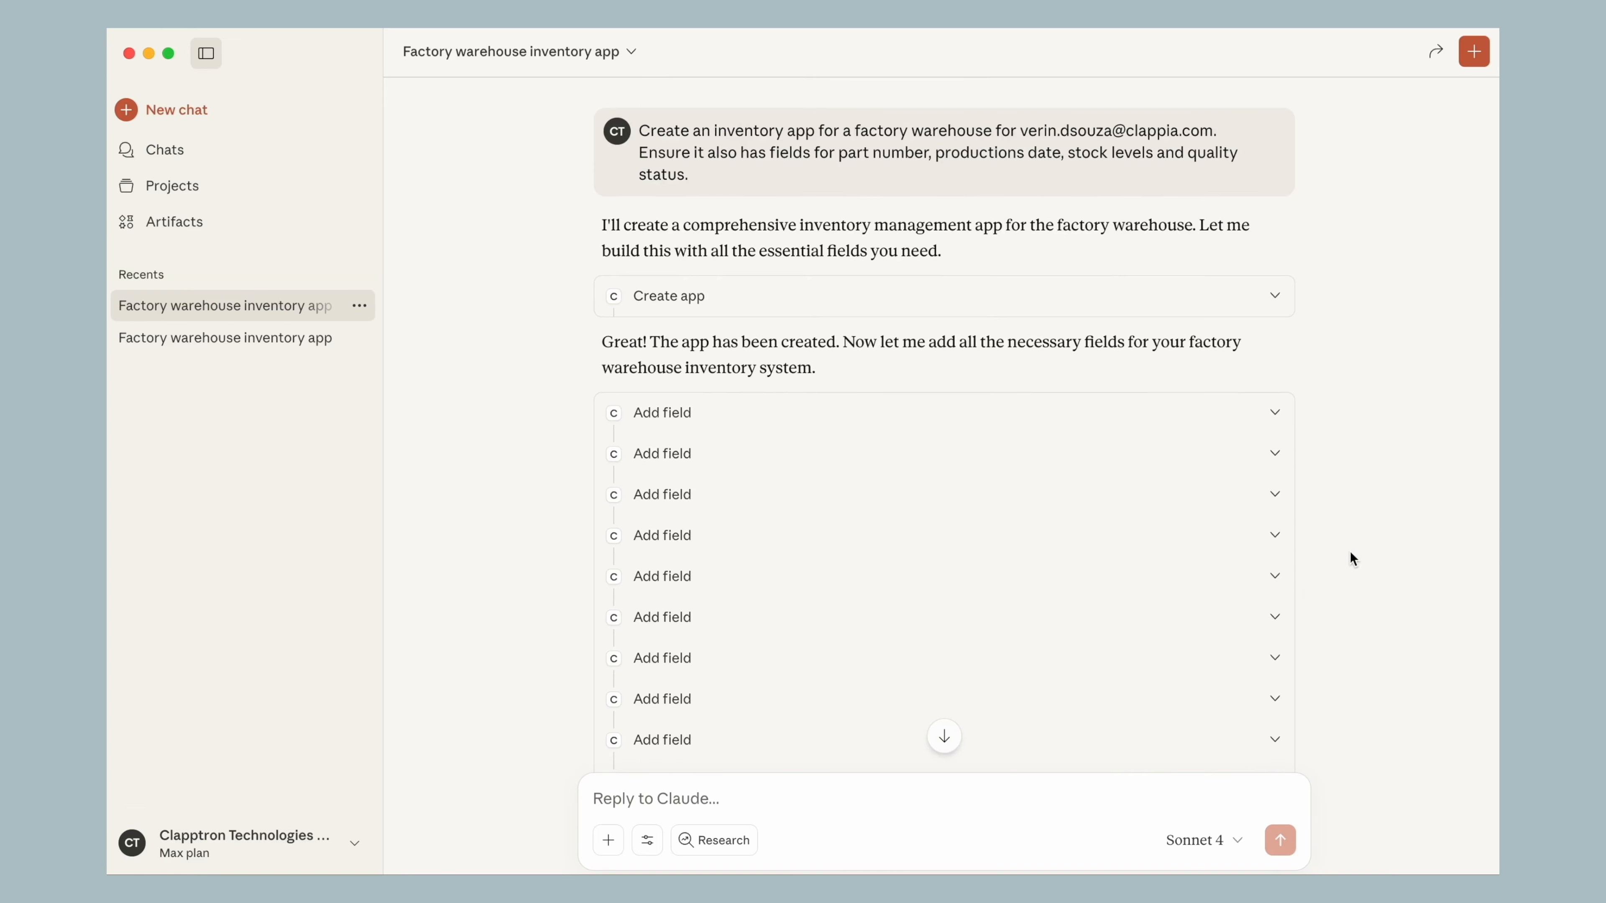
{"action": "left_click_drag", "start_coordinate": [707, 152], "coordinate": [735, 152]}
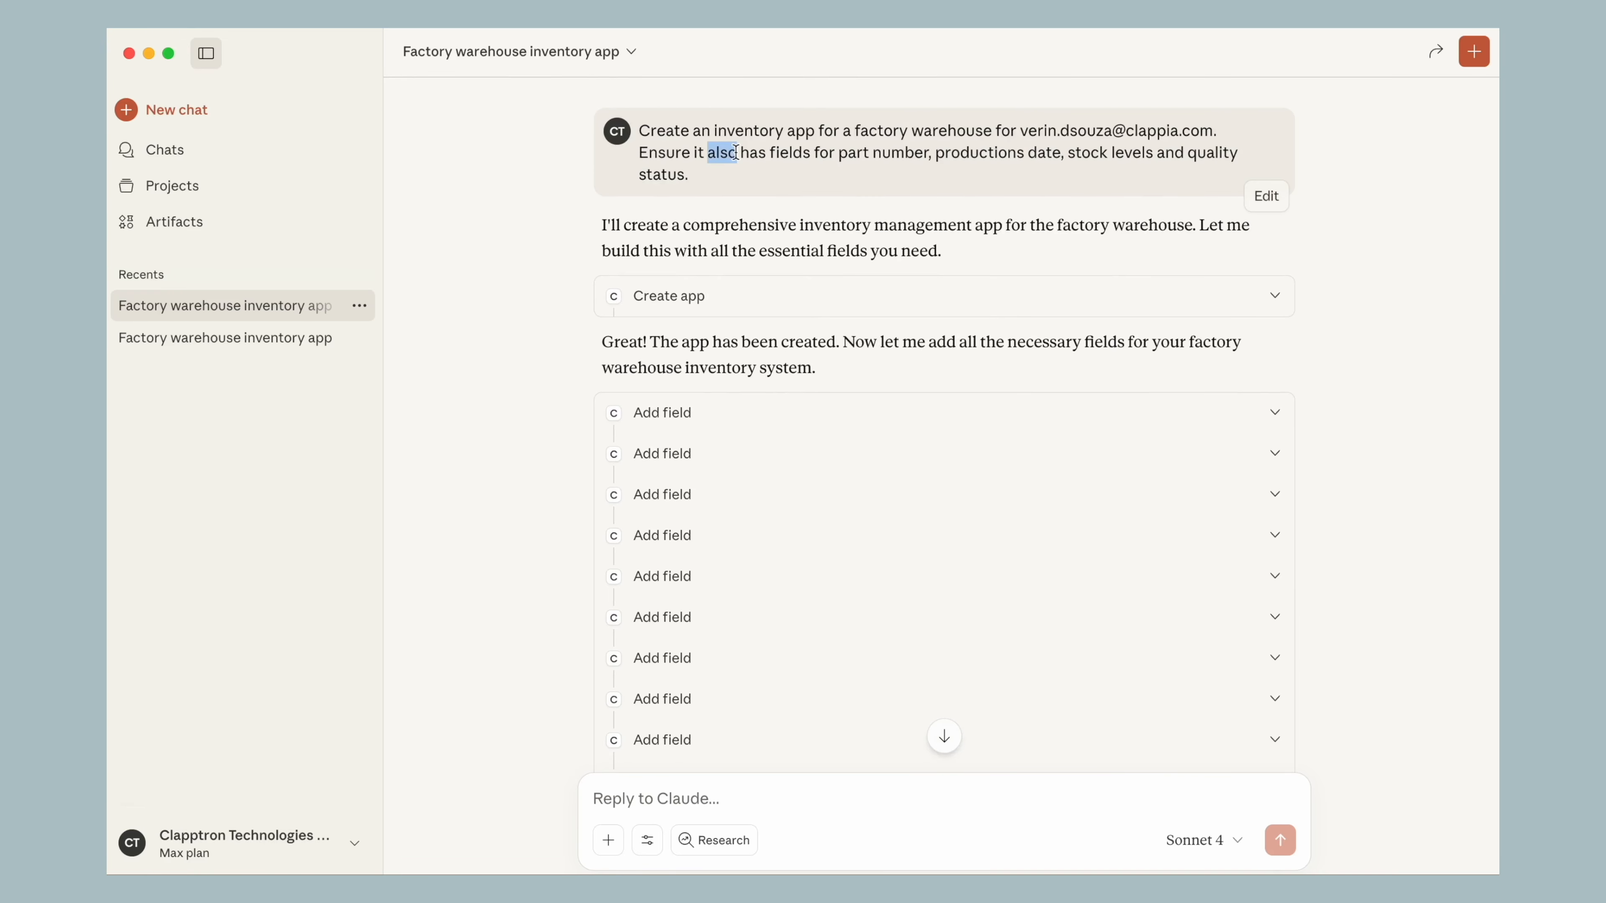
Open the second Factory warehouse inventory app chat, review its reply and highlight the requested fields in its prompt
{"action": "left_click", "coordinate": [244, 337]}
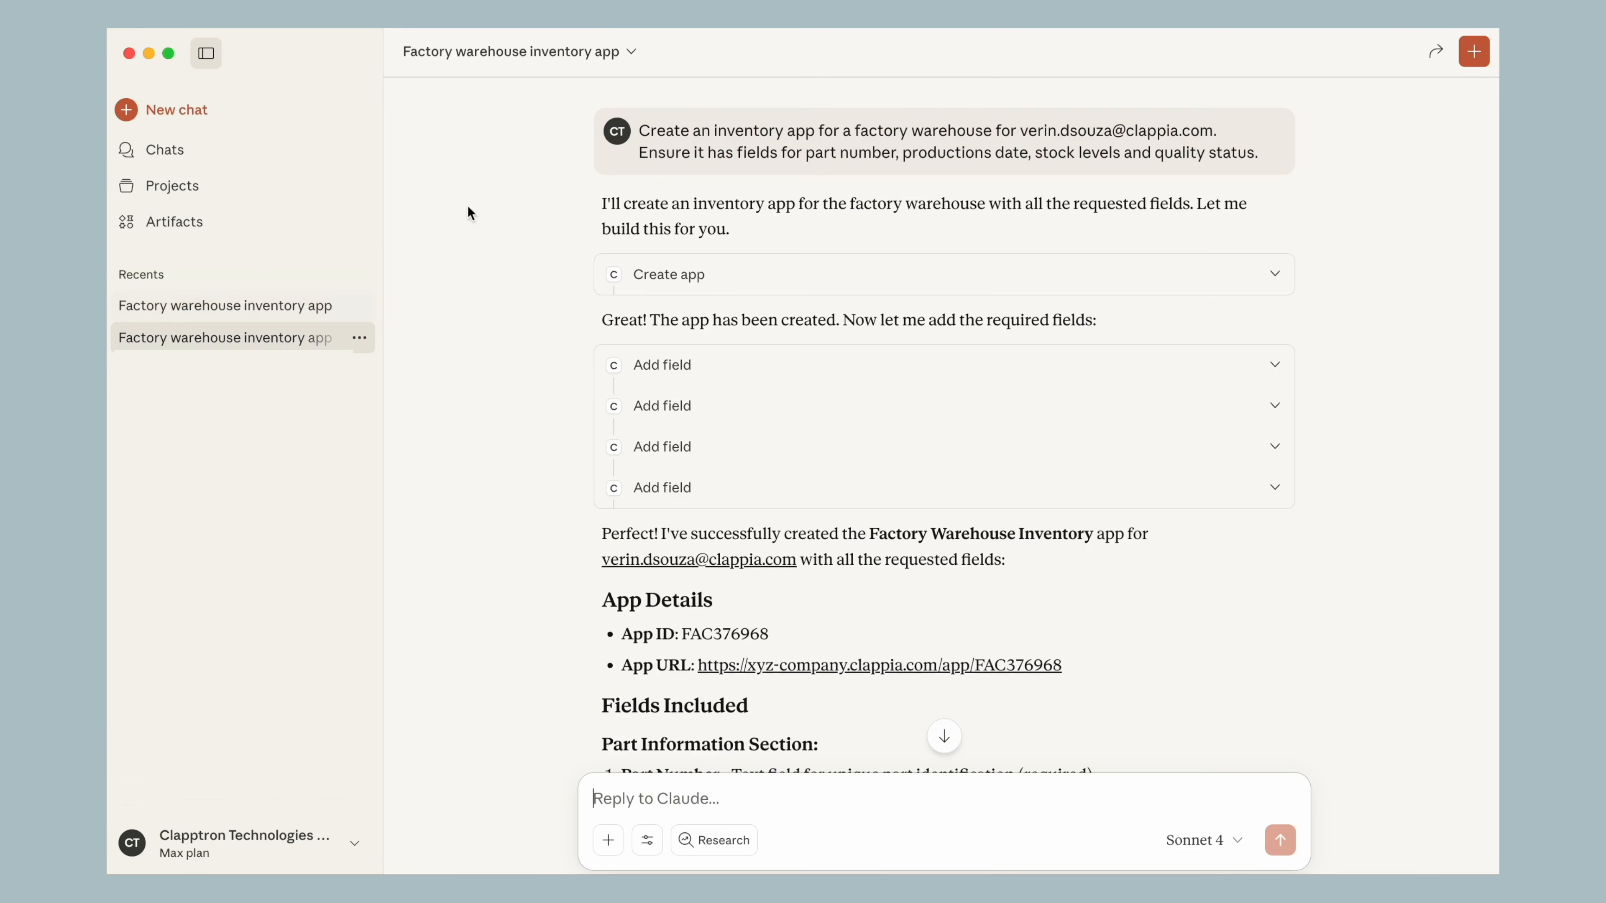
{"action": "scroll", "coordinate": [1401, 222], "scroll_direction": "down", "scroll_amount": 10}
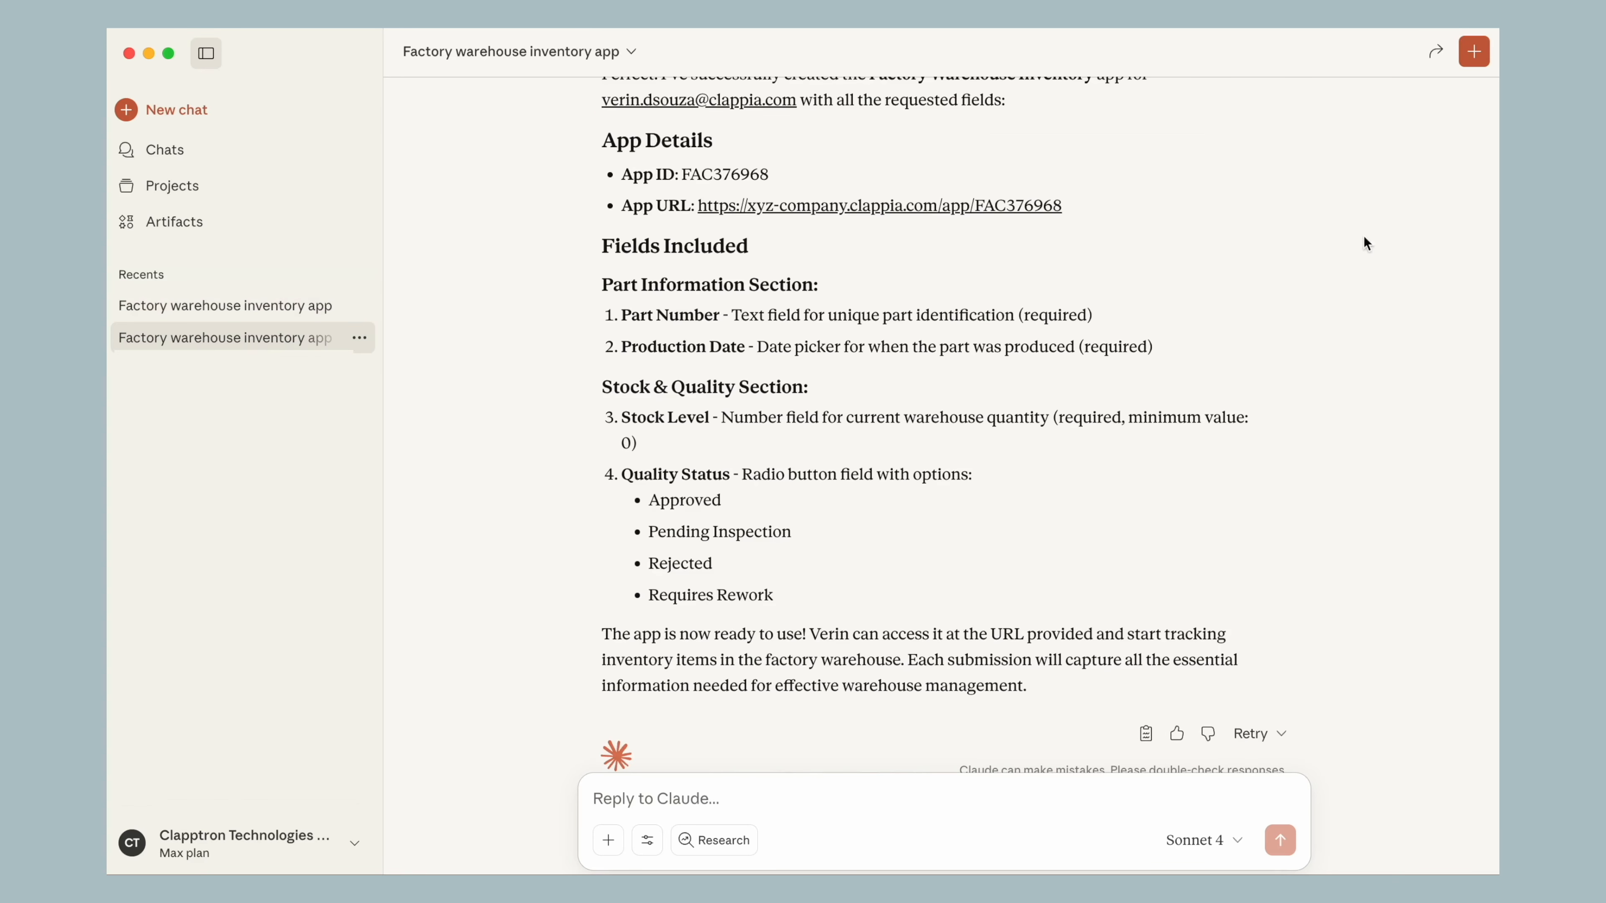
{"action": "scroll", "coordinate": [946, 614], "scroll_direction": "up", "scroll_amount": 10}
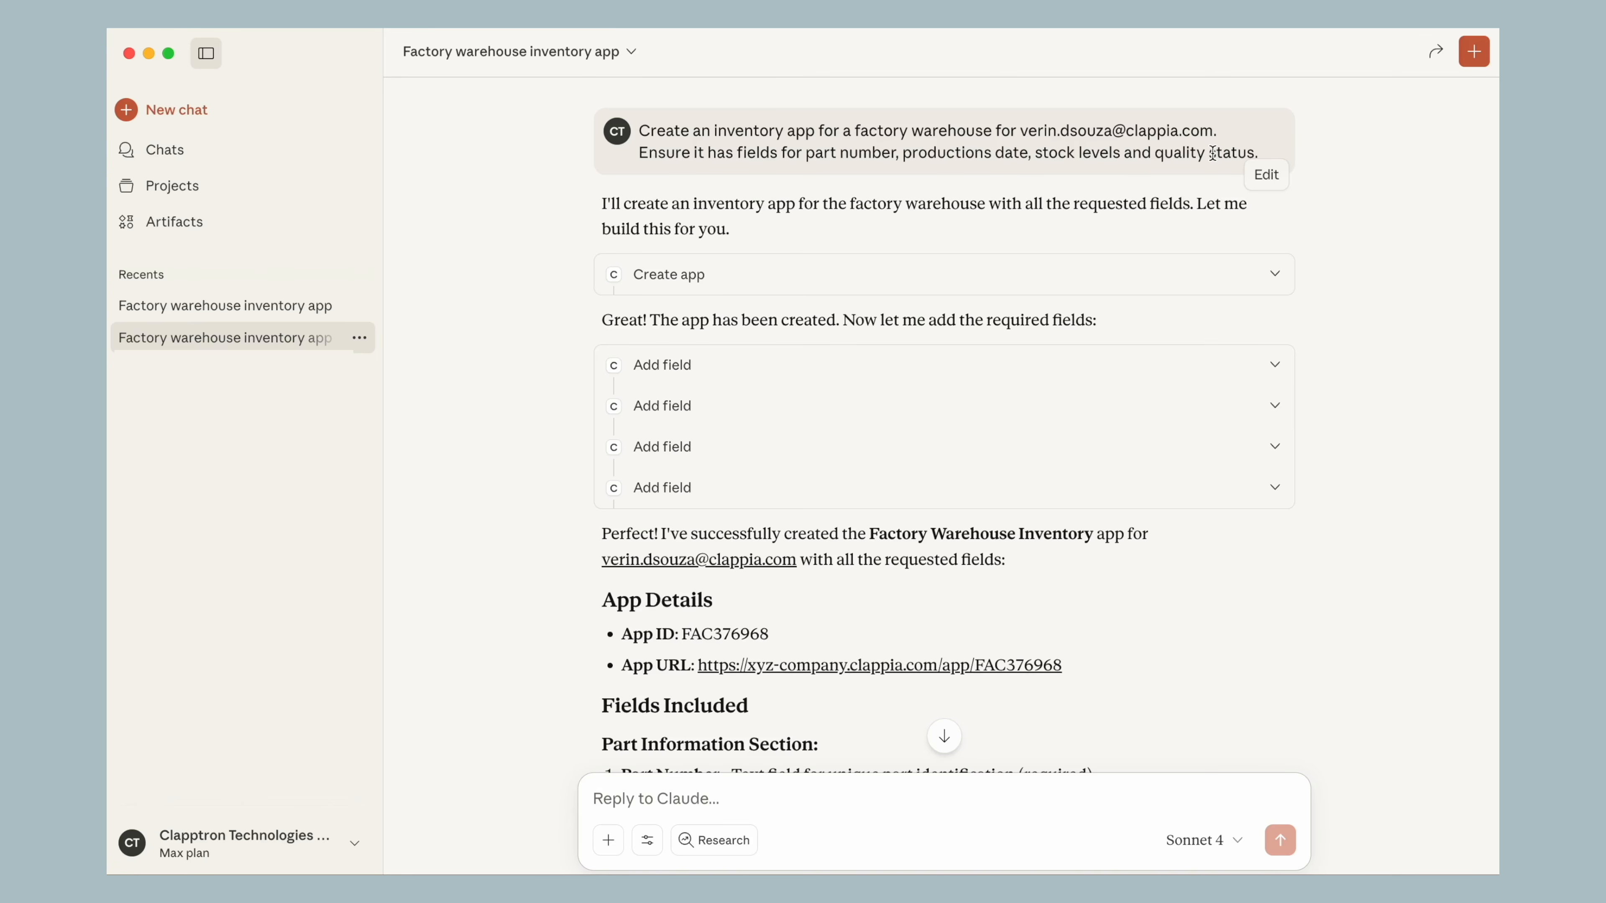
{"action": "left_click_drag", "start_coordinate": [807, 153], "coordinate": [1090, 187]}
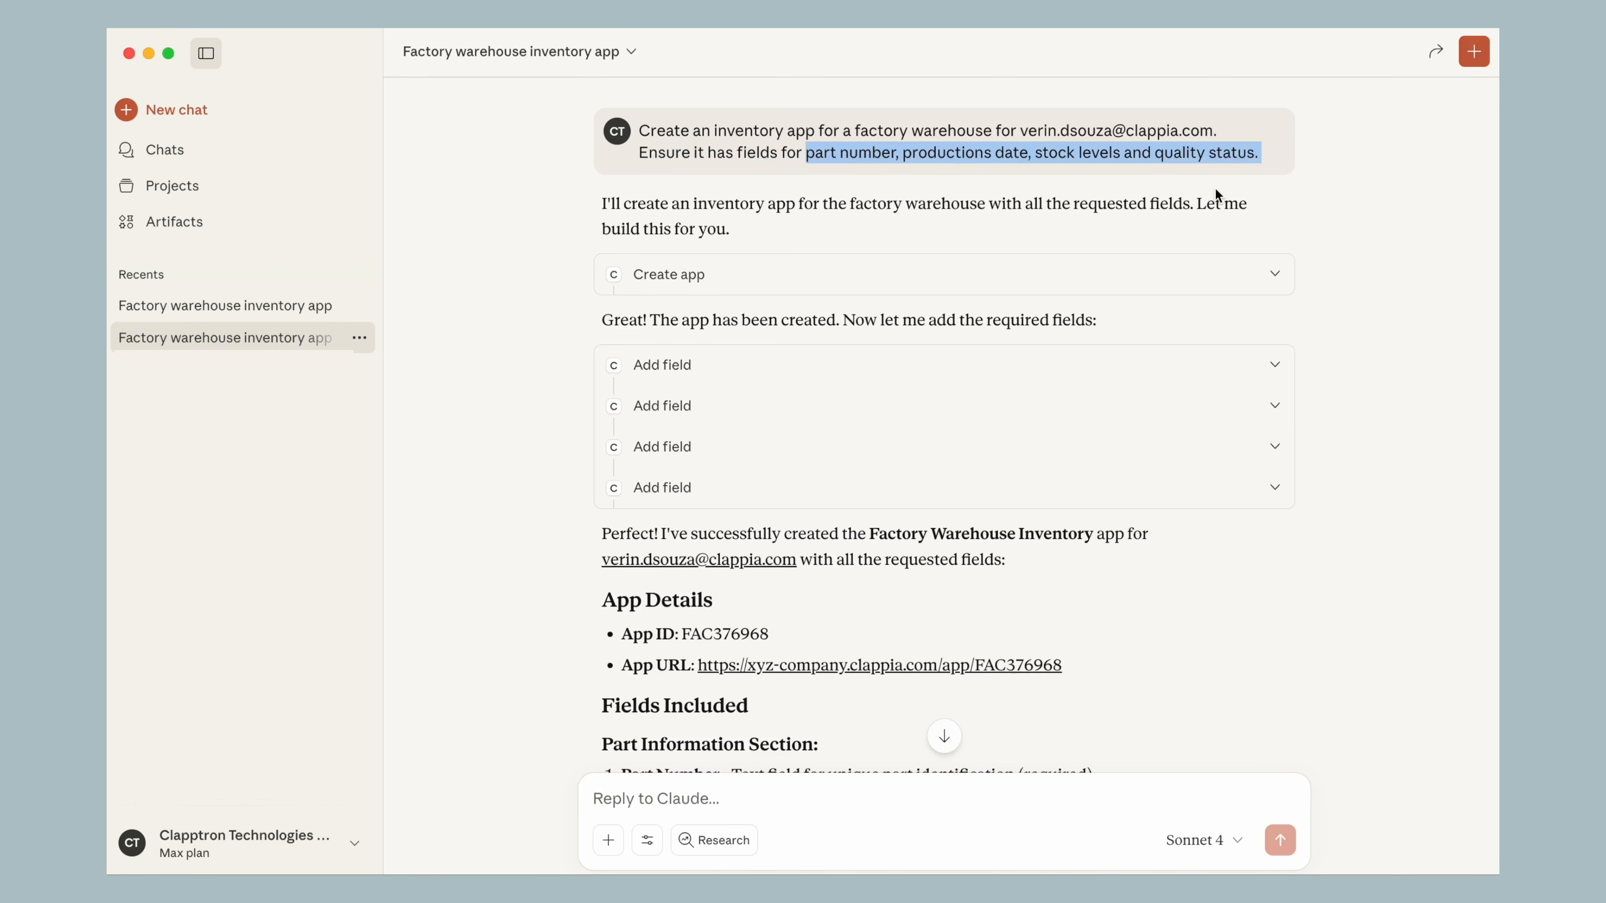
Return to the first Factory warehouse inventory app chat, highlight "also" in its prompt again and reread the reply
{"action": "left_click", "coordinate": [237, 312]}
{"action": "left_click_drag", "start_coordinate": [705, 153], "coordinate": [736, 153]}
{"action": "scroll", "coordinate": [1379, 374], "scroll_direction": "down", "scroll_amount": 20}
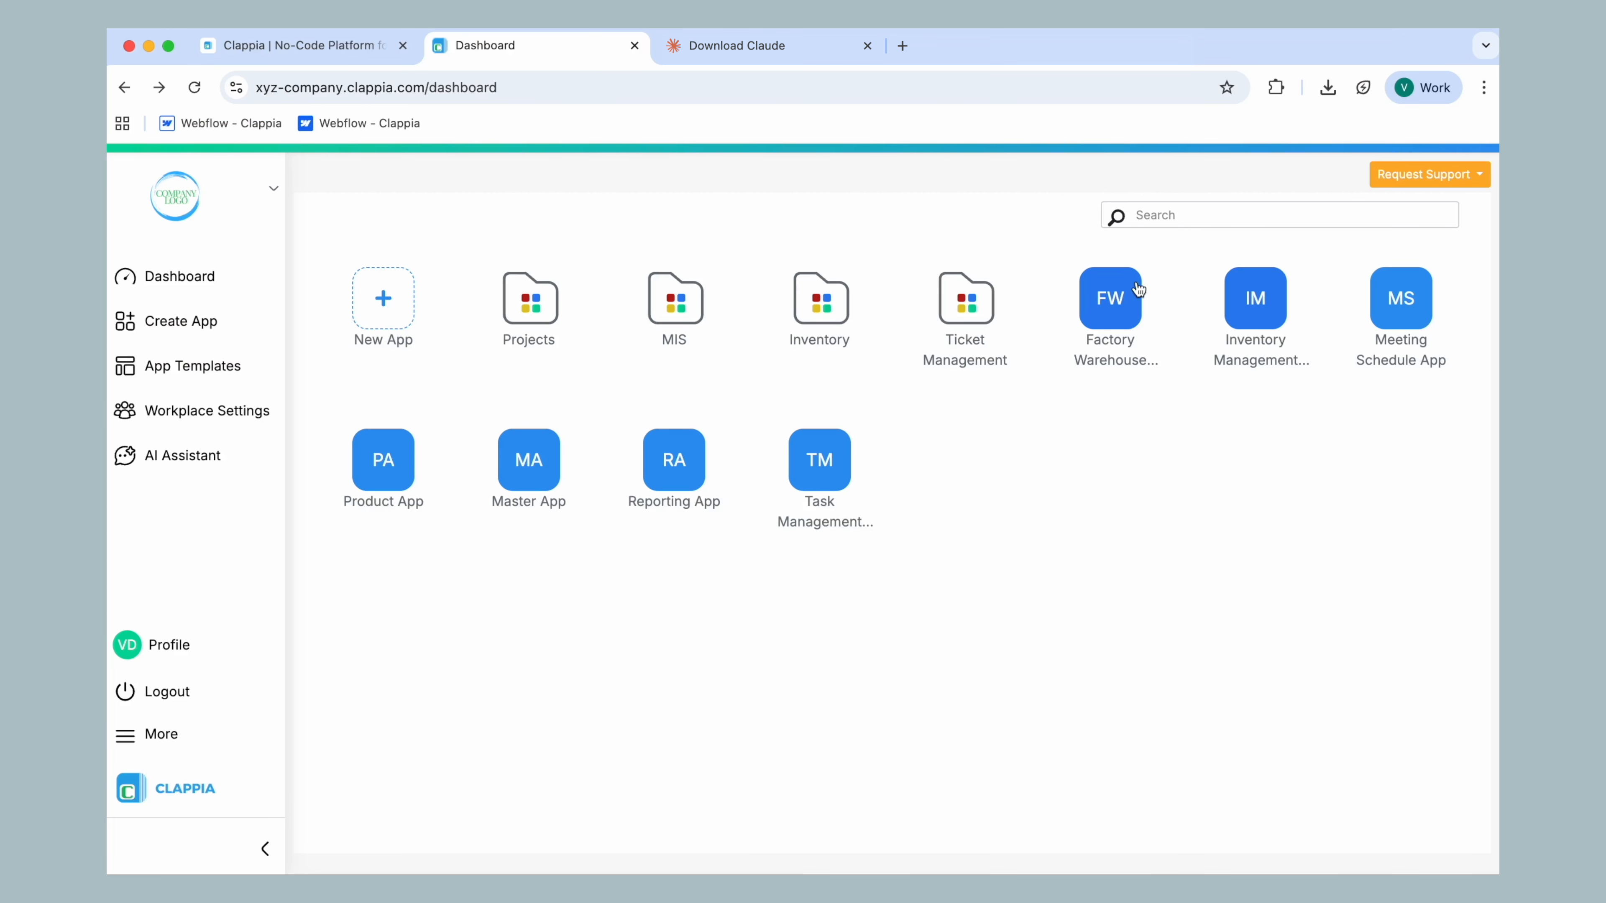
Switch to Chrome, open the Factory Warehouse Inventory app from the Clappia dashboard and look through its form fields
{"action": "left_click", "coordinate": [1110, 302]}
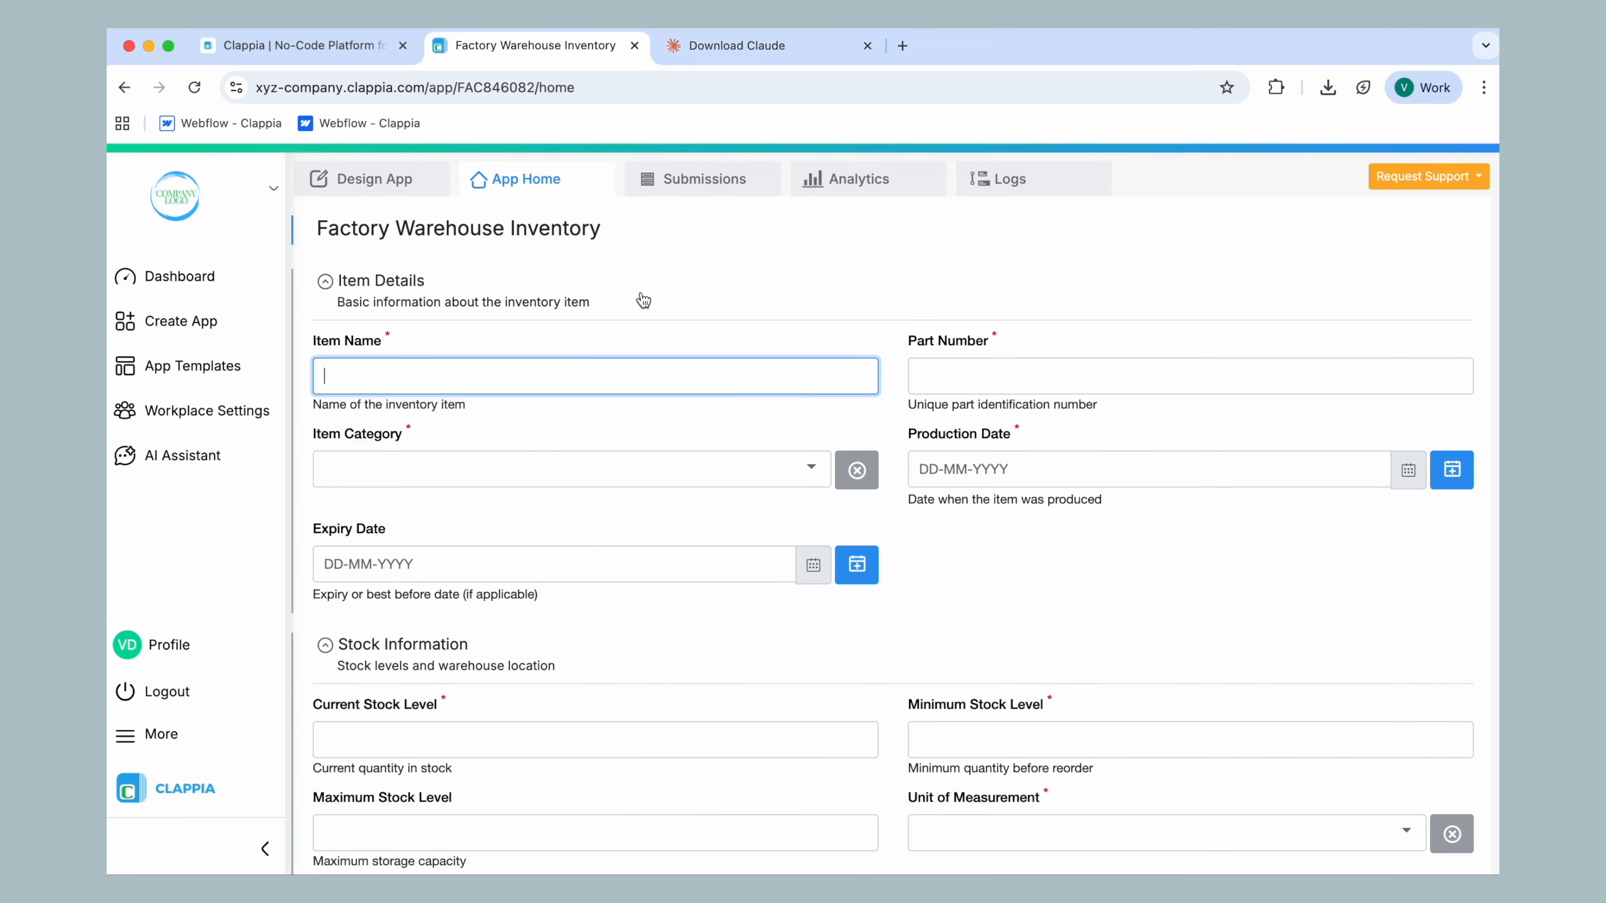
{"action": "scroll", "coordinate": [640, 297], "scroll_direction": "down", "scroll_amount": 3}
{"action": "scroll", "coordinate": [640, 297], "scroll_direction": "down", "scroll_amount": 8}
{"action": "scroll", "coordinate": [640, 297], "scroll_direction": "up", "scroll_amount": 10}
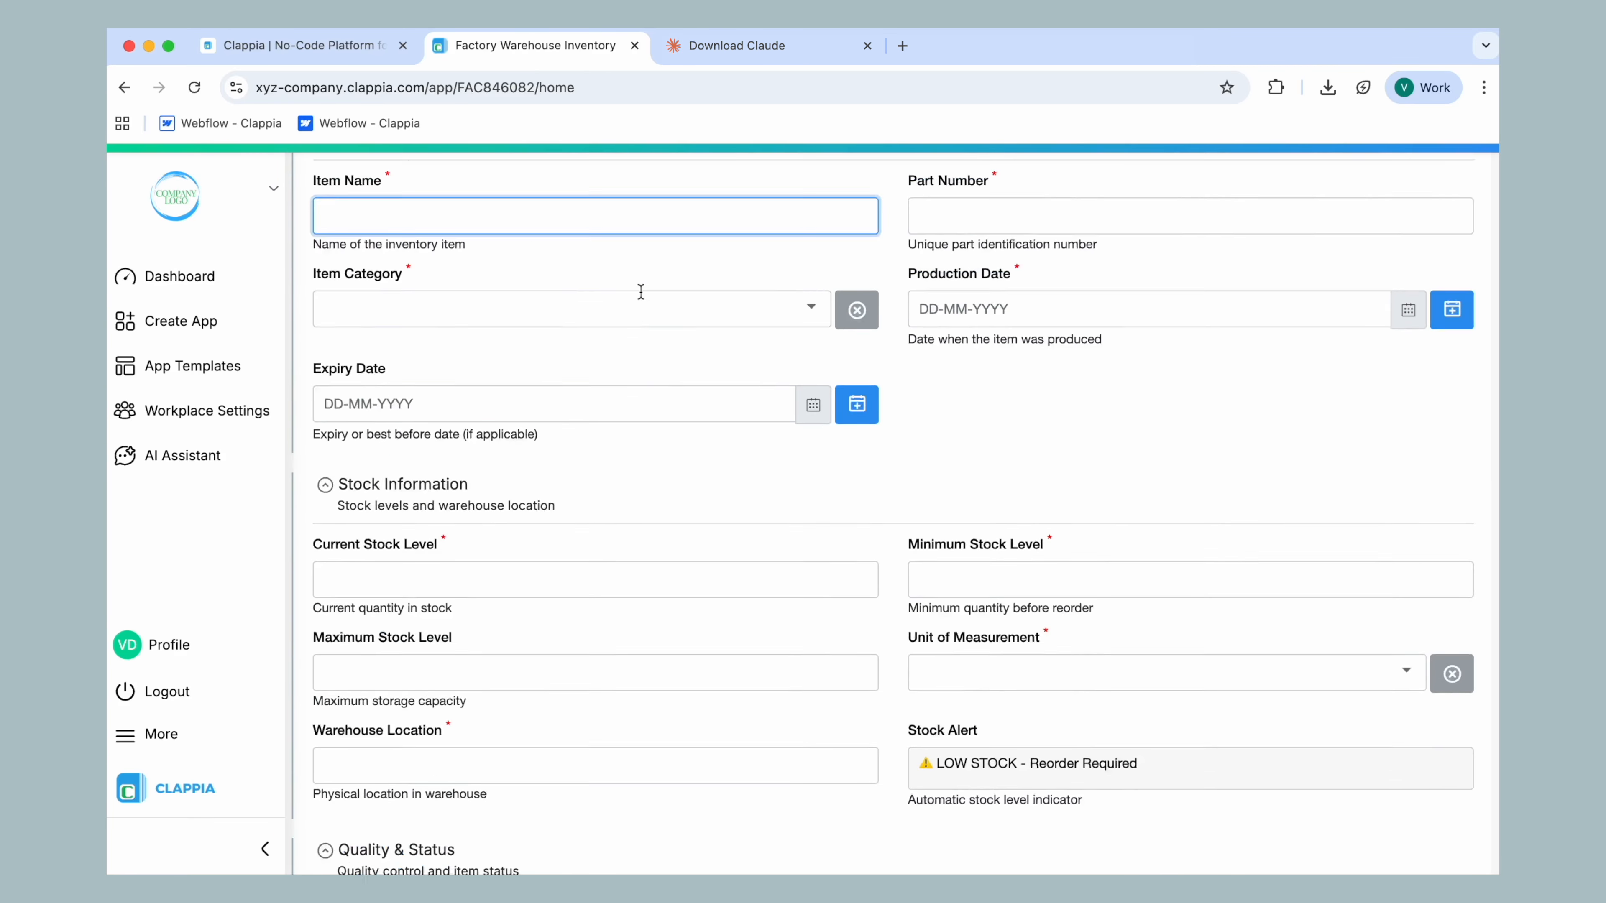
{"action": "left_click", "coordinate": [990, 379]}
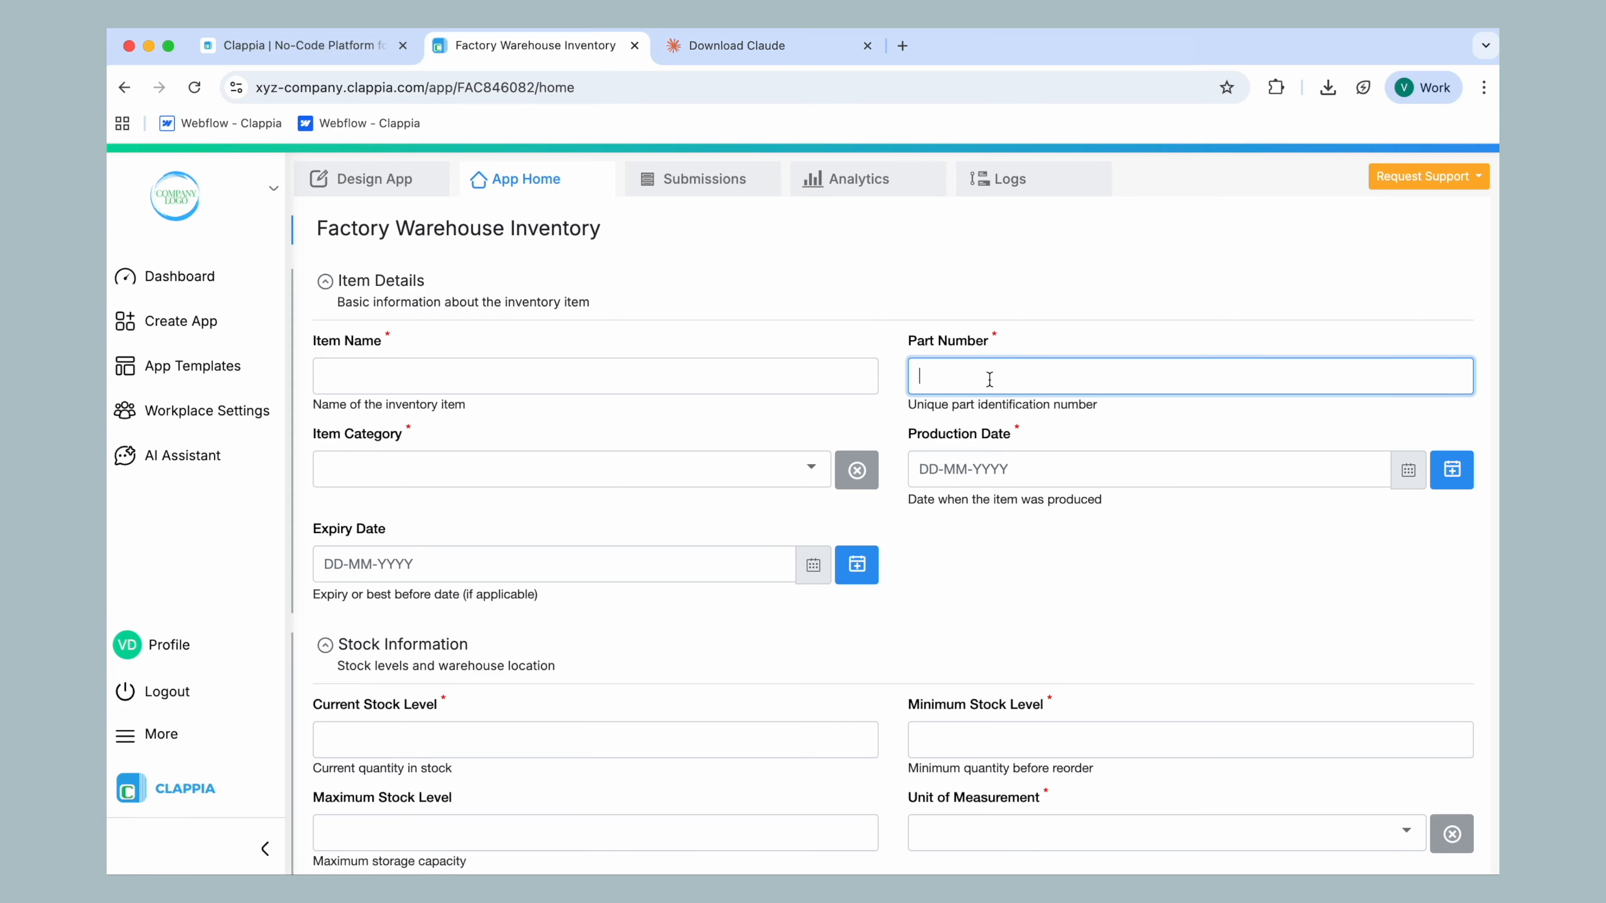
Open the app's design view and inspect the Item Details section, the Item Name field settings and the available field blocks
{"action": "left_click", "coordinate": [347, 179]}
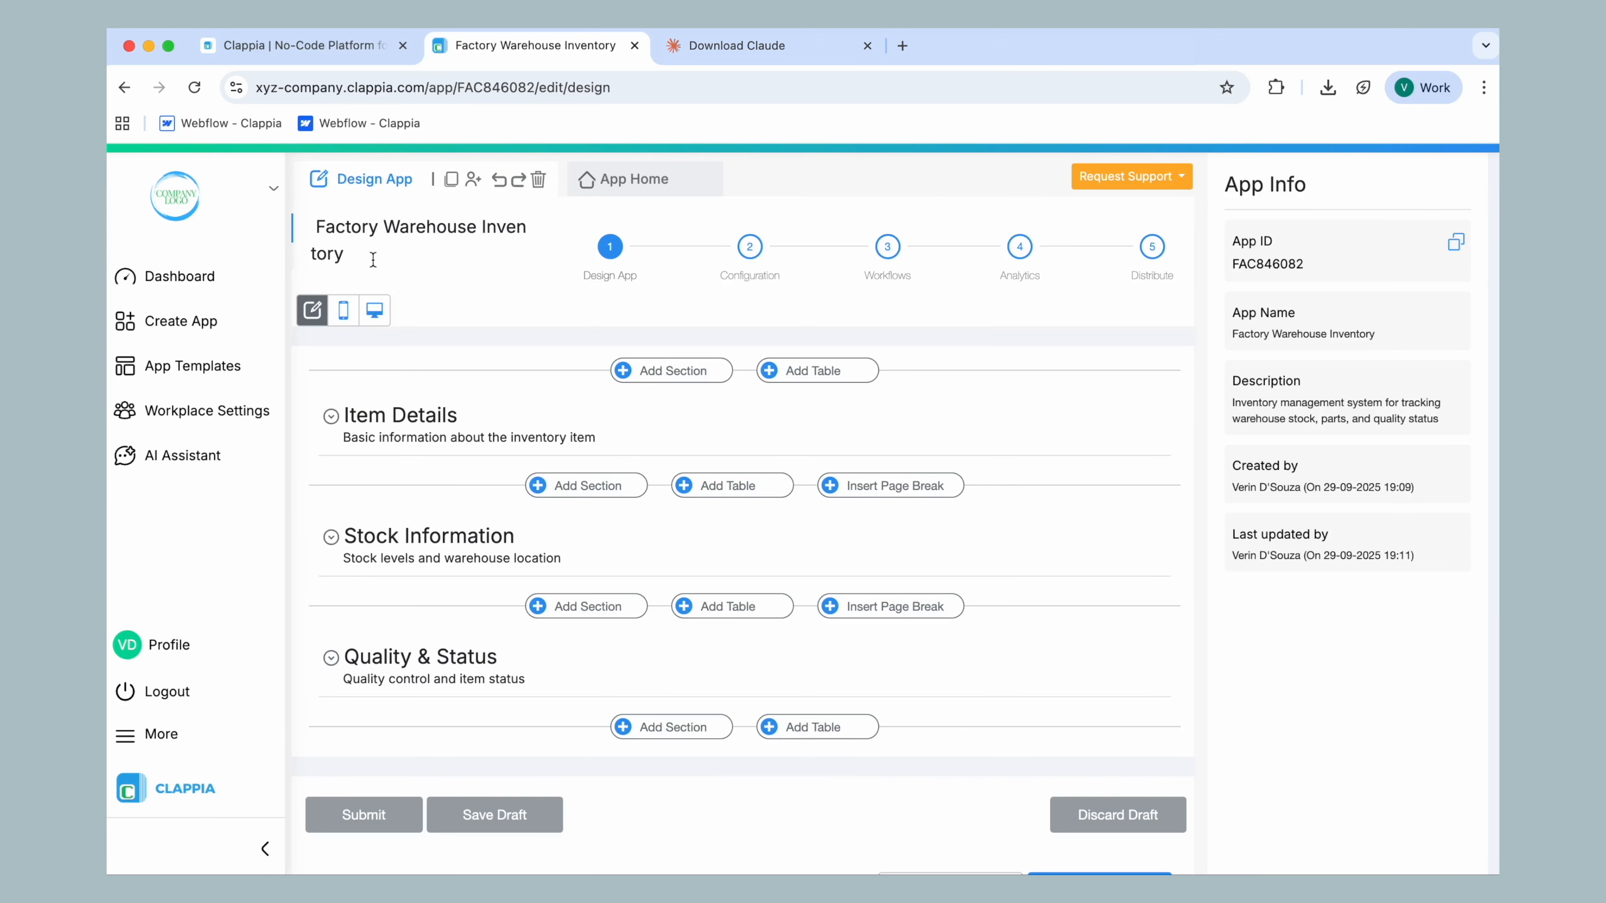
{"action": "left_click", "coordinate": [677, 424]}
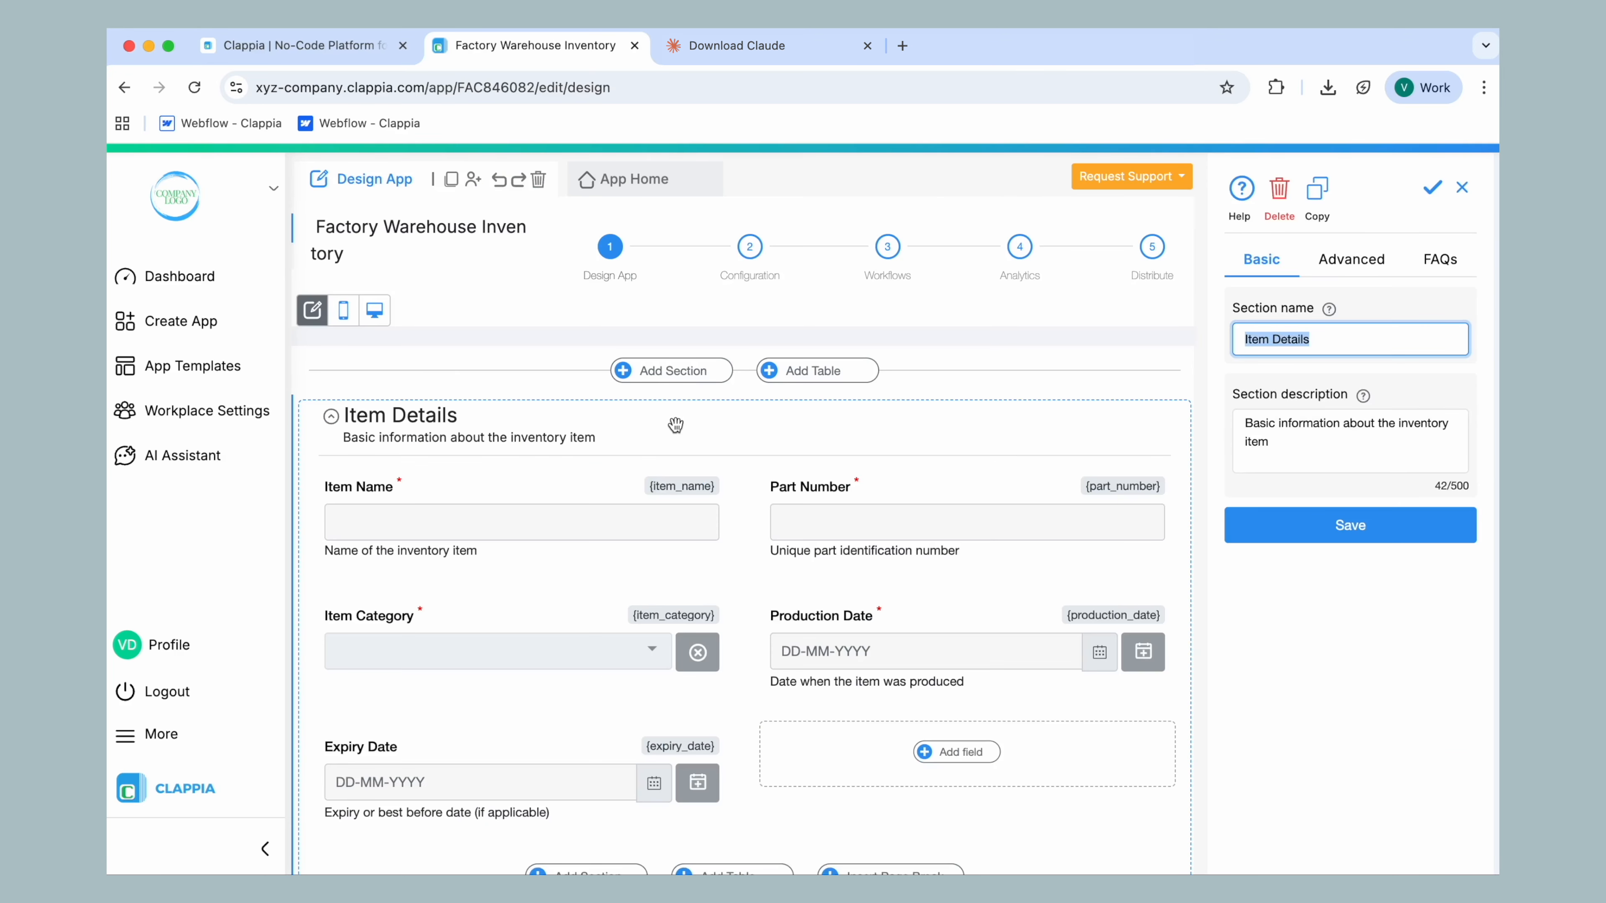
{"action": "left_click", "coordinate": [559, 522]}
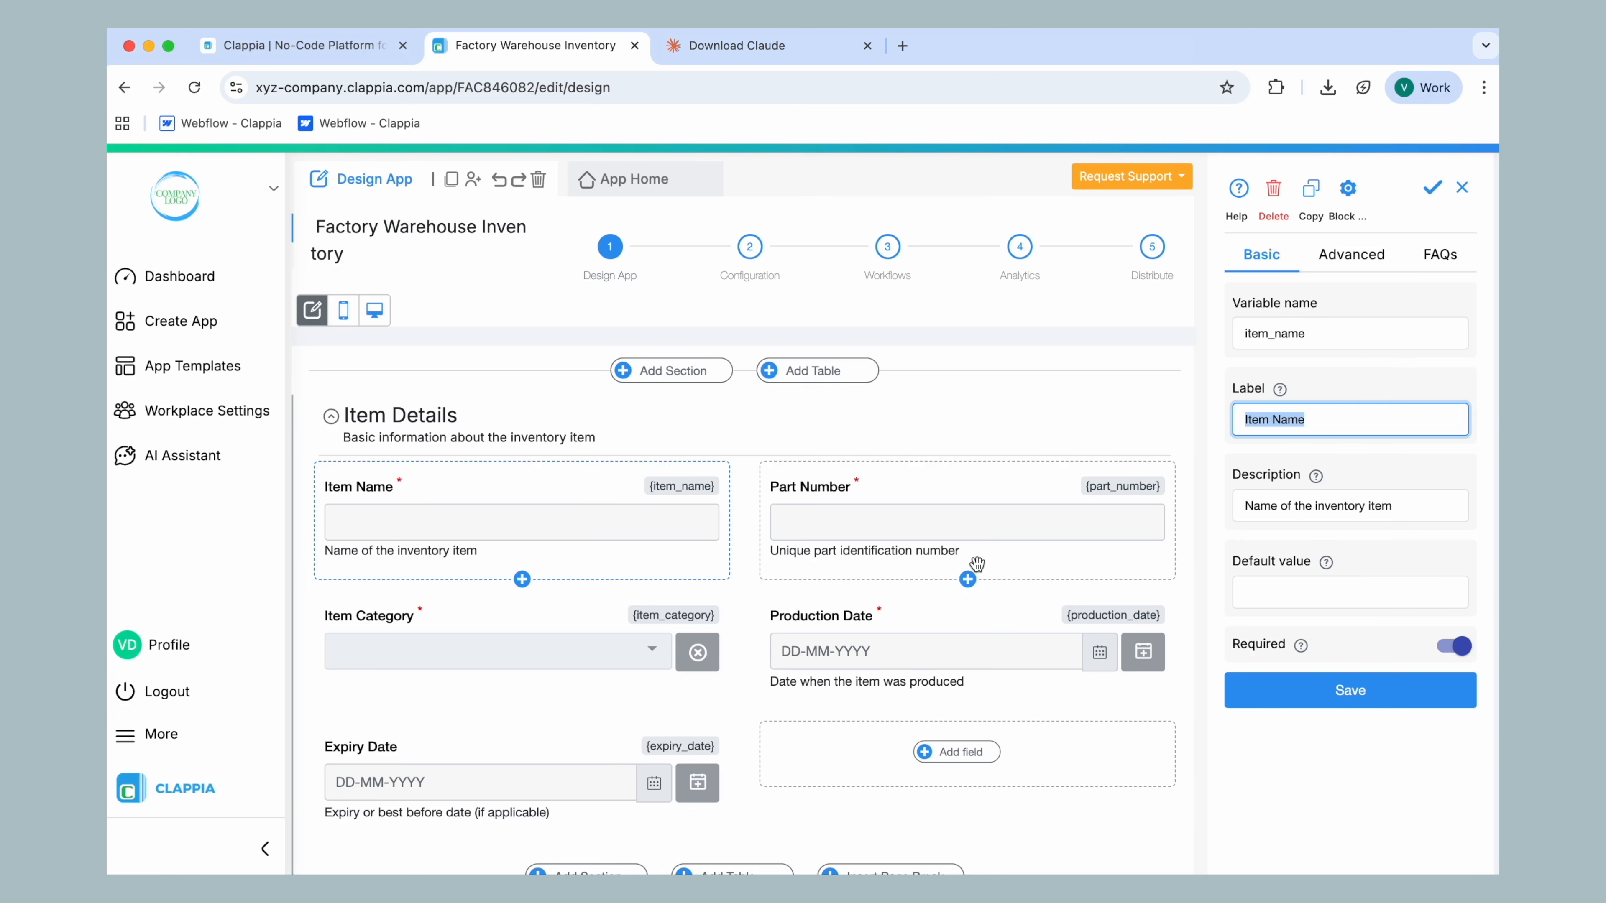
{"action": "left_click", "coordinate": [968, 580]}
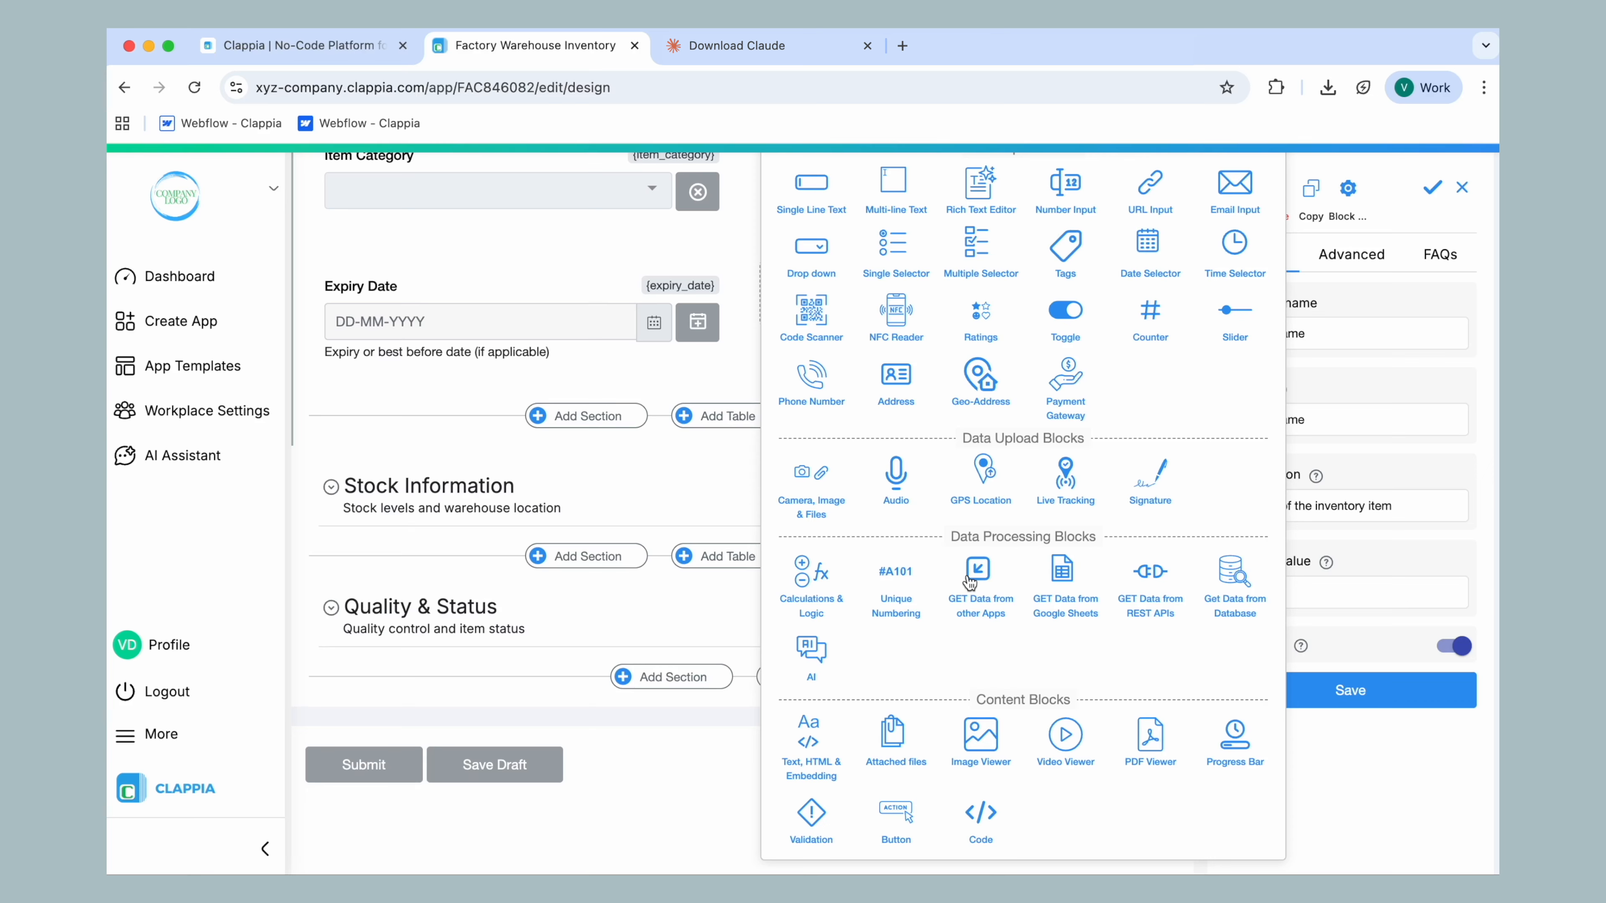
{"action": "left_click", "coordinate": [1393, 764]}
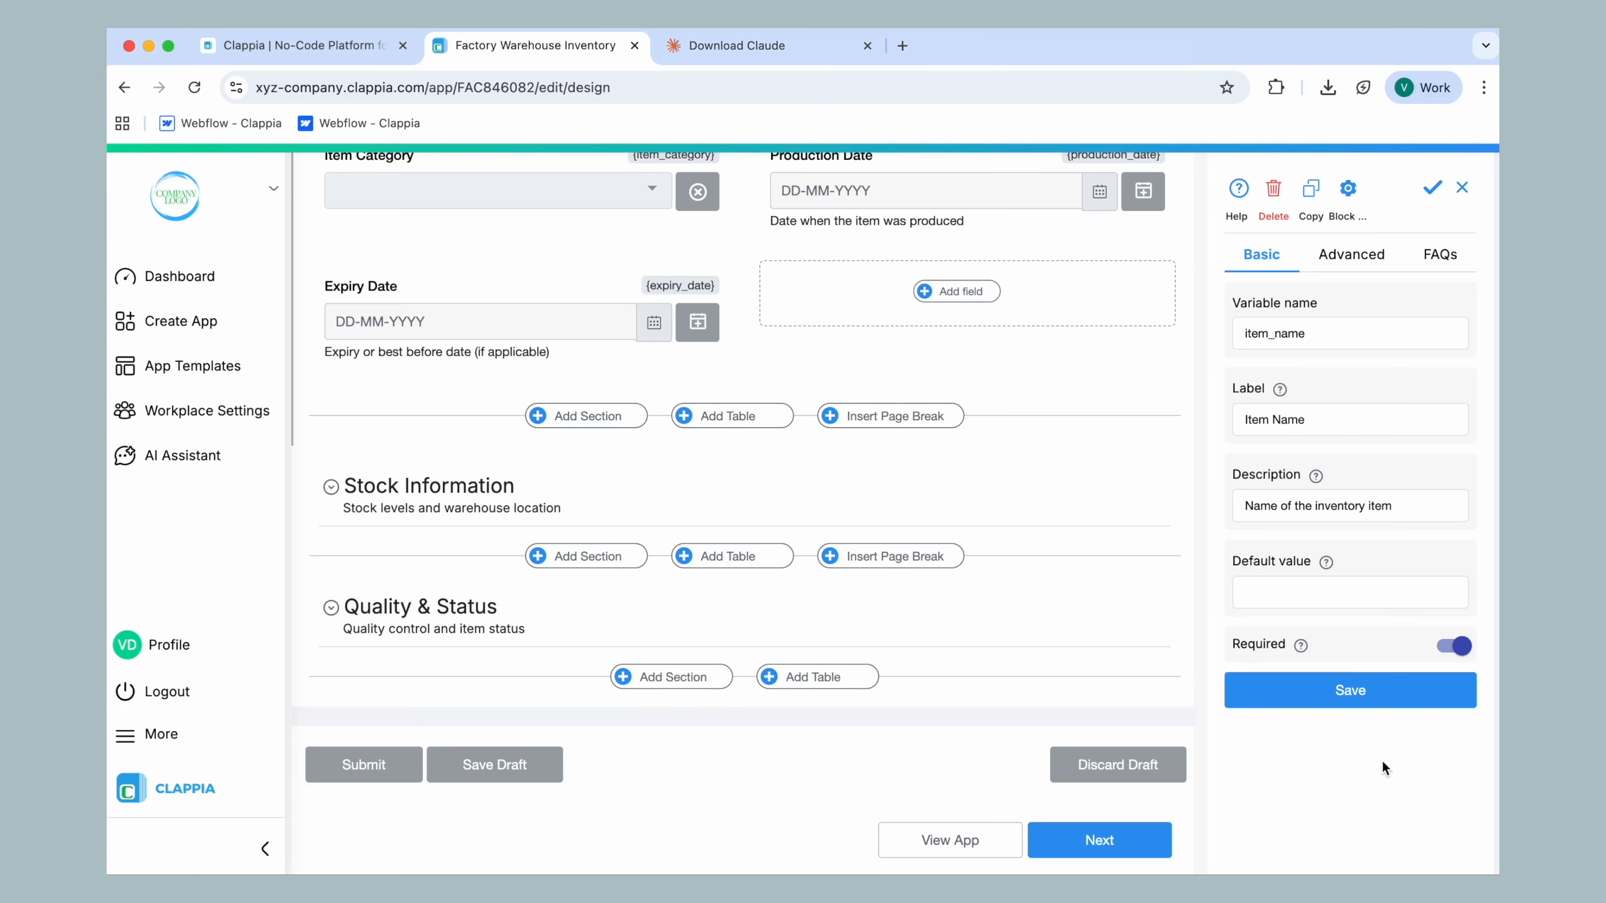
{"action": "scroll", "coordinate": [656, 481], "scroll_direction": "up", "scroll_amount": 5}
Return to the app's home form and look through its sections down to Quality & Status
{"action": "left_click", "coordinate": [632, 190]}
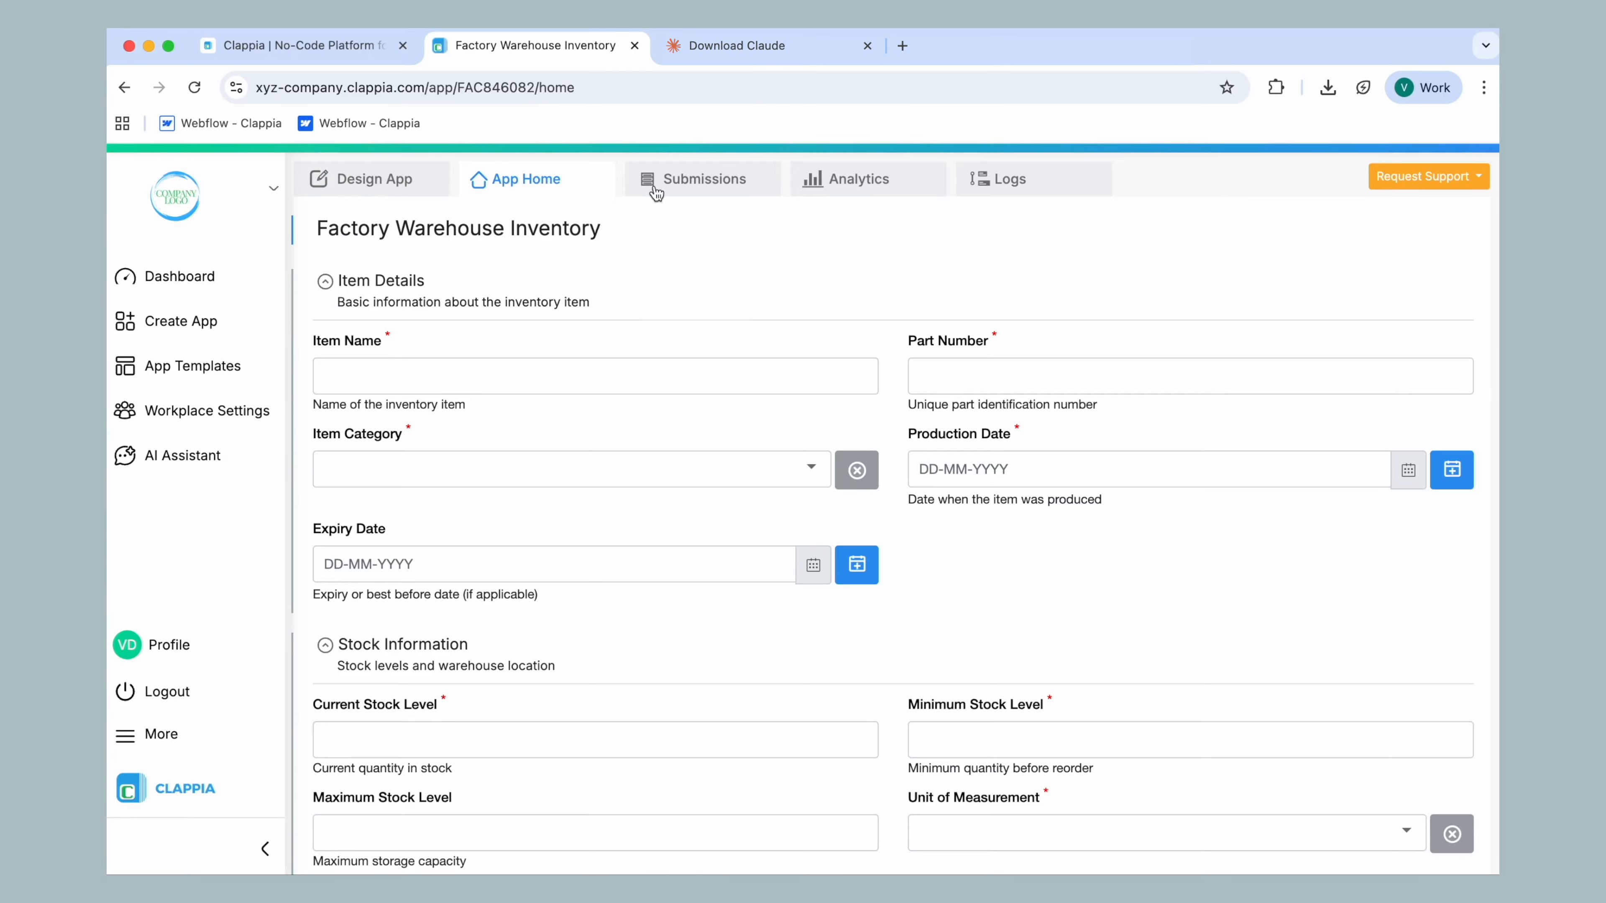
{"action": "scroll", "coordinate": [866, 300], "scroll_direction": "down", "scroll_amount": 8}
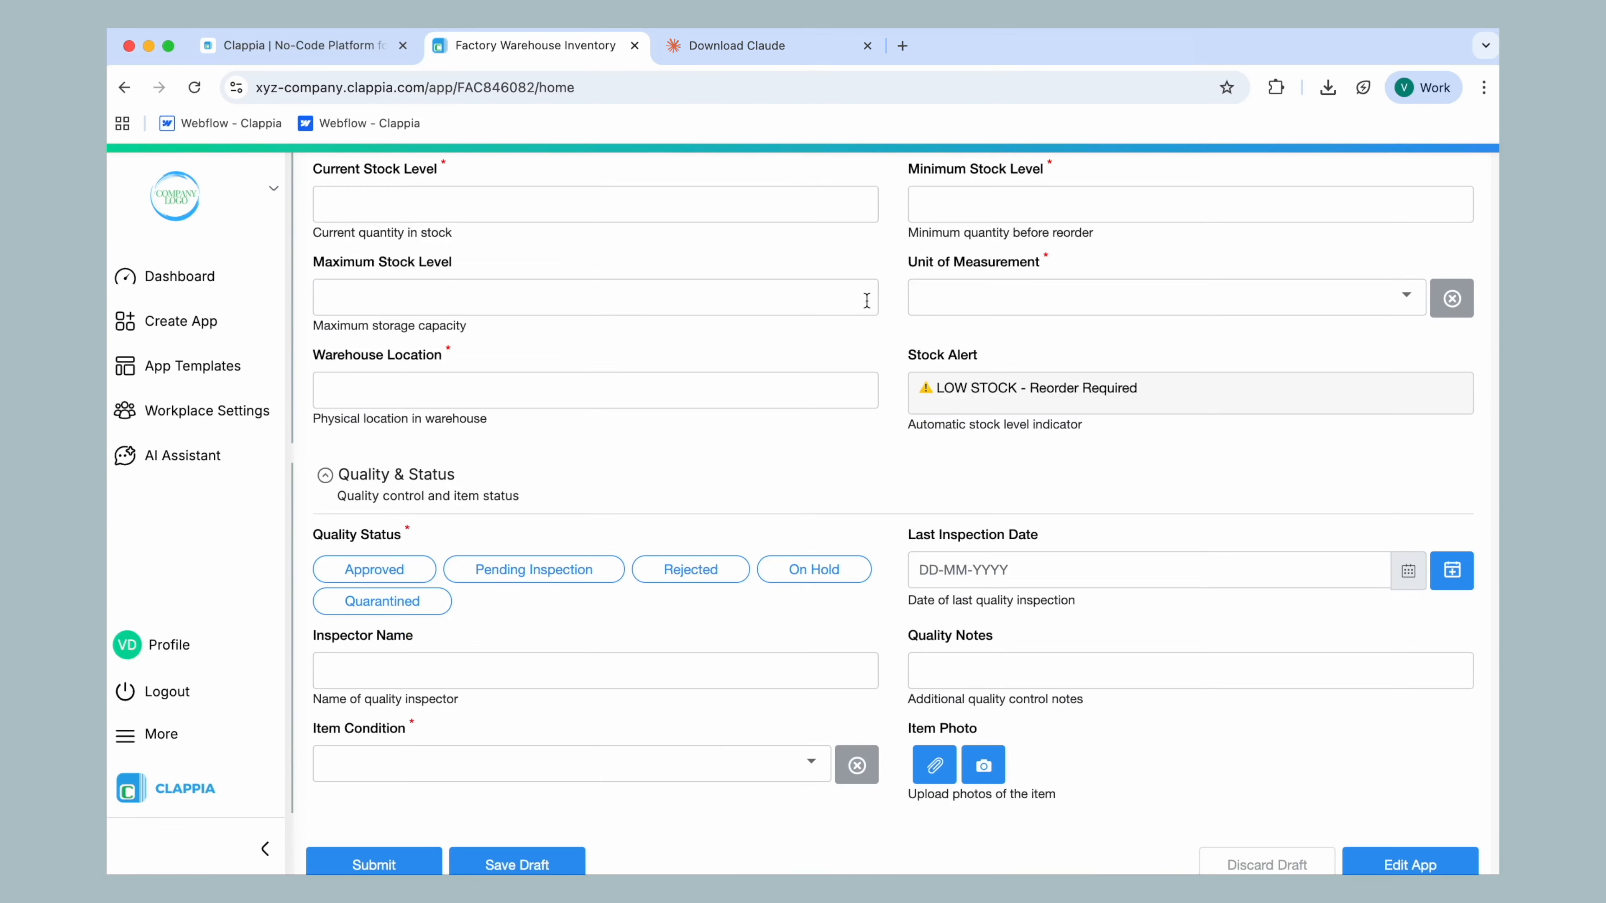
{"action": "scroll", "coordinate": [865, 727], "scroll_direction": "up", "scroll_amount": 10}
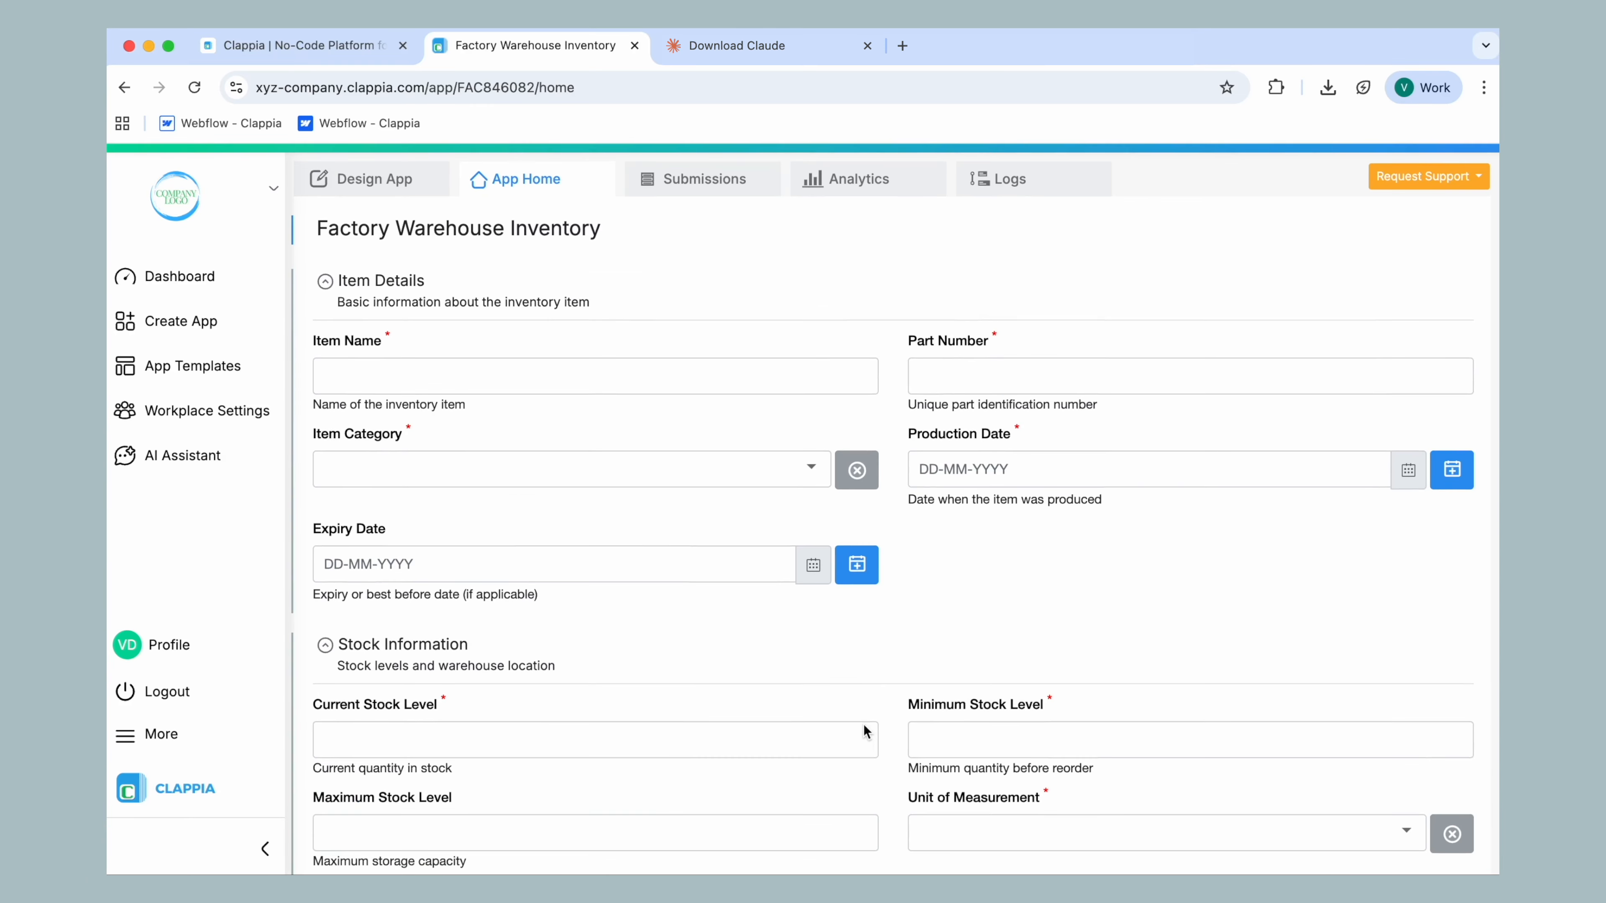
Switch to Claude and draft the follow-up prompt "Add a field for Item Weight." in the first inventory app chat
{"action": "key", "text": "super+Tab"}
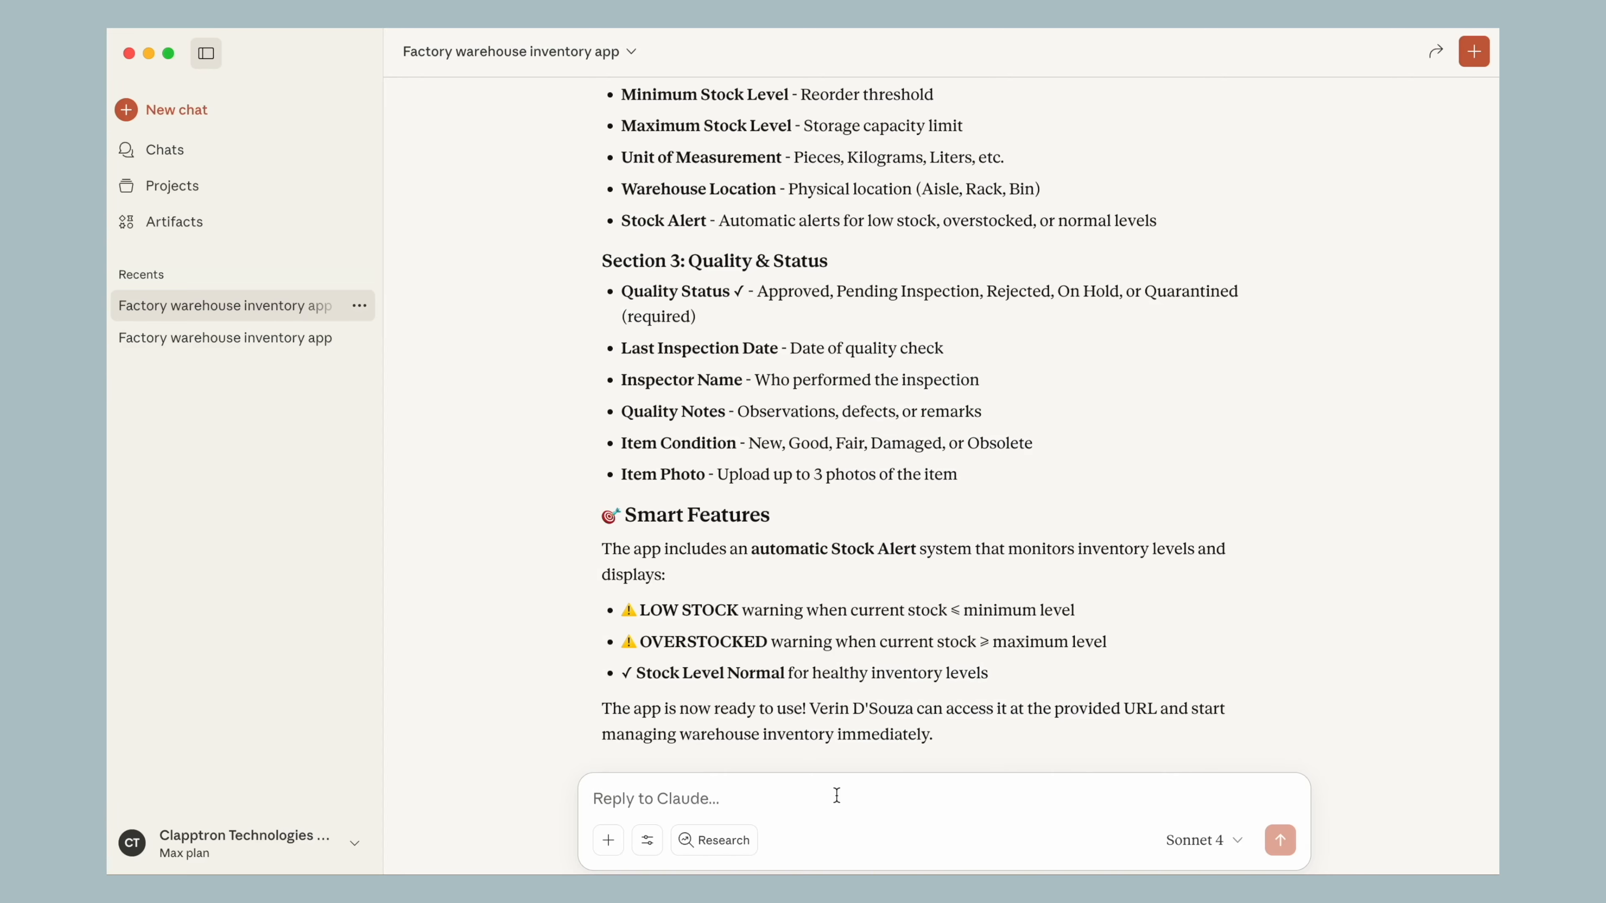
{"action": "type", "text": "Add a field for Item Weight."}
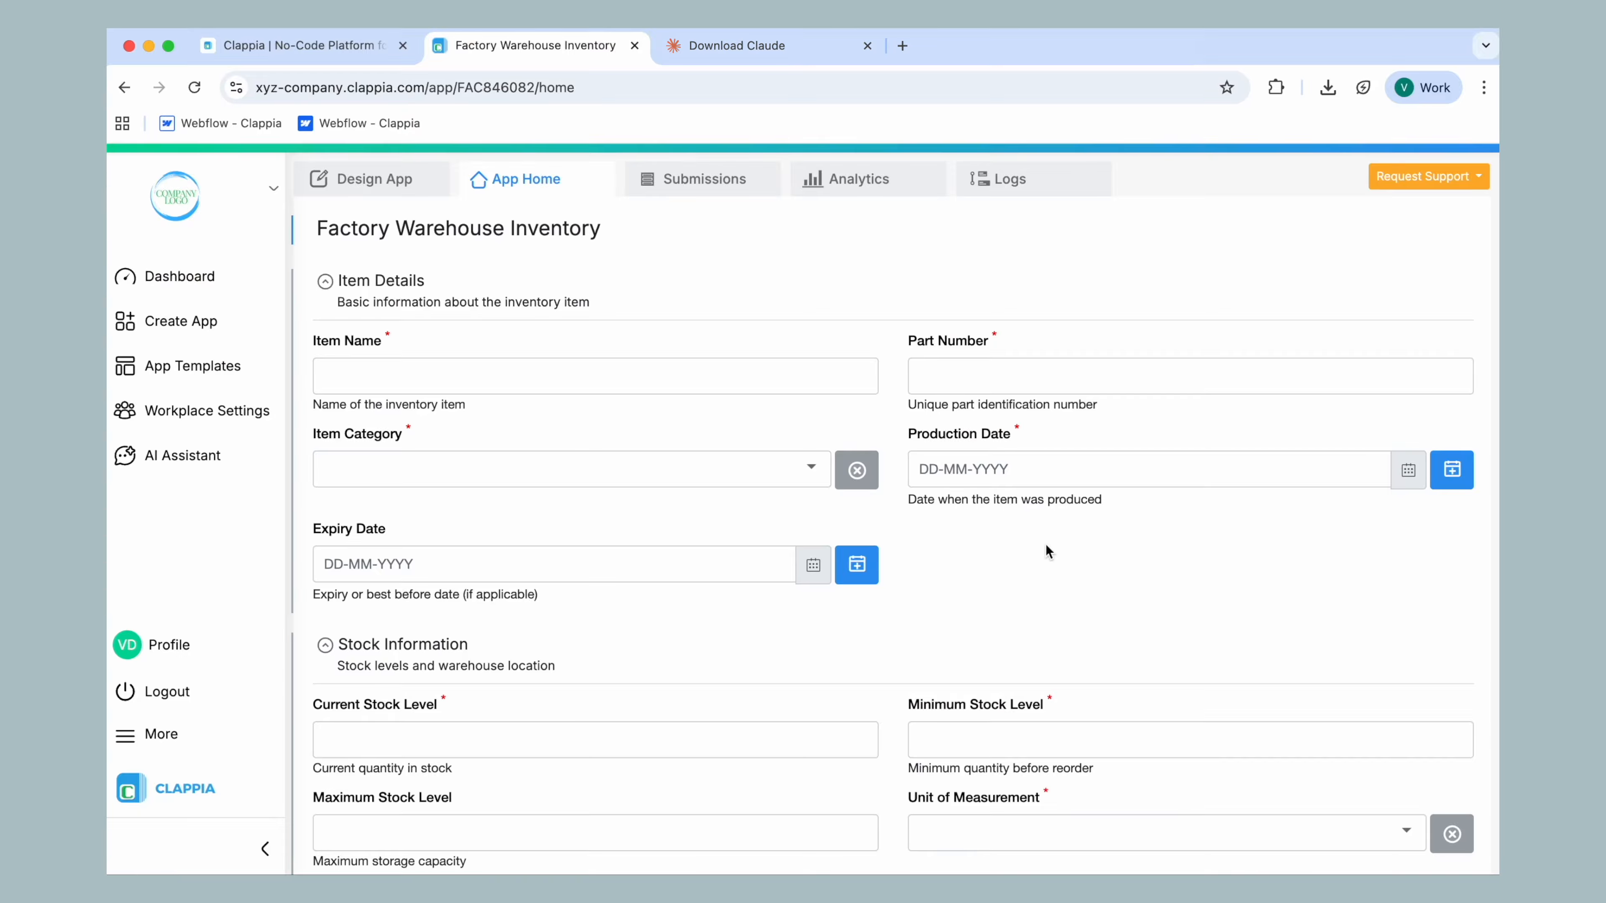
Switch to Chrome, open the app's design view, and highlight its App ID in the app information and the page address
{"action": "left_click", "coordinate": [379, 180]}
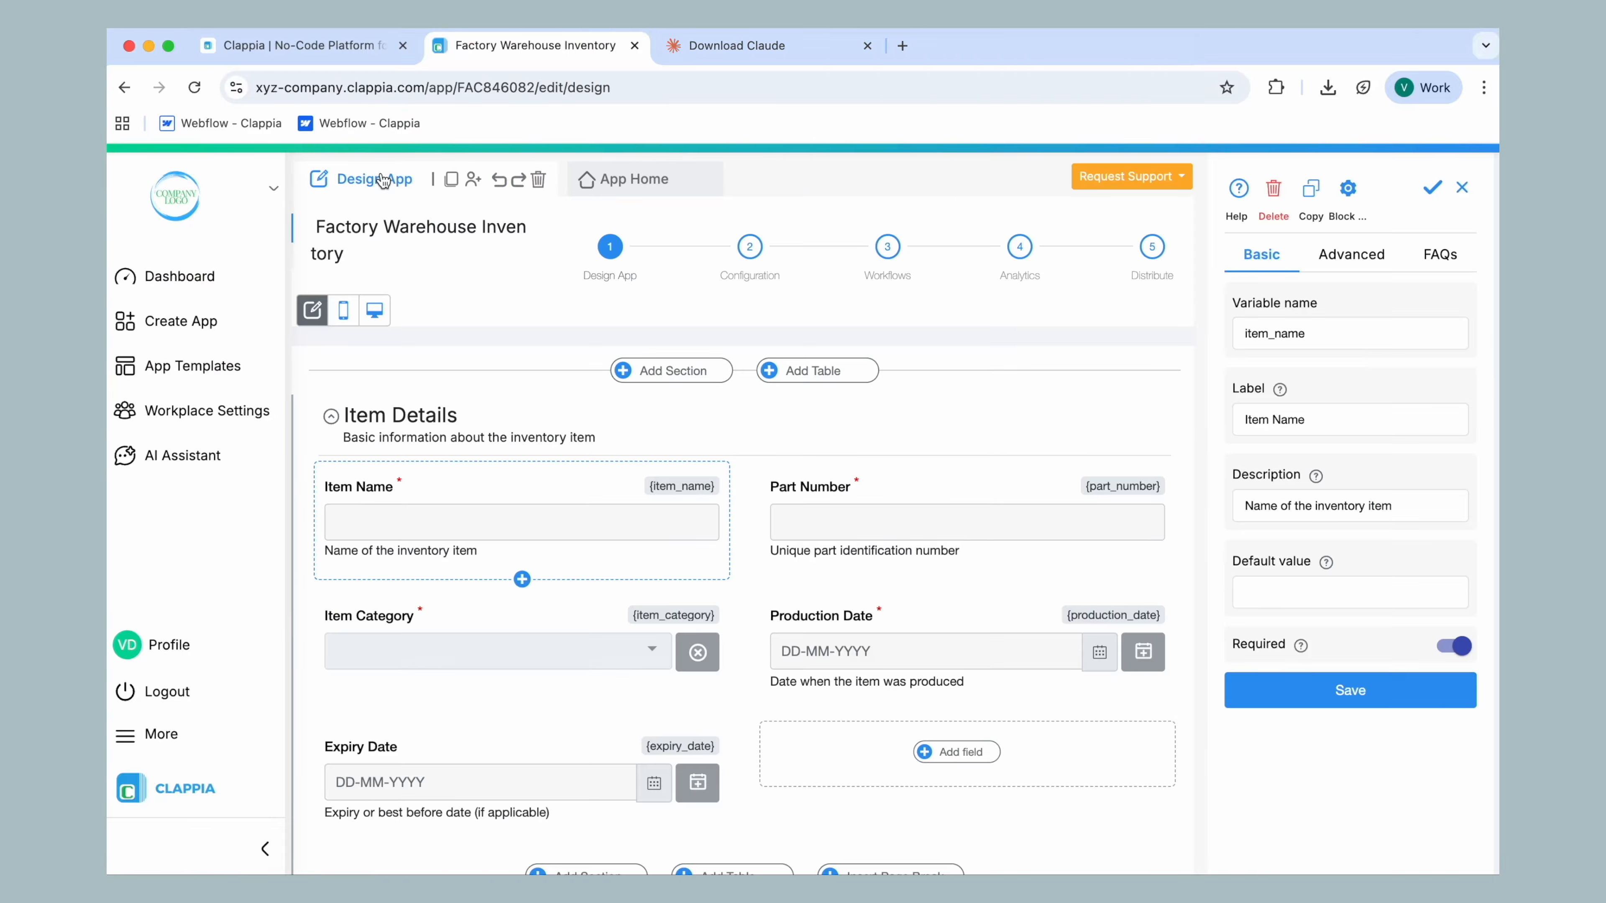
{"action": "left_click", "coordinate": [1461, 187]}
{"action": "left_click_drag", "start_coordinate": [1231, 264], "coordinate": [1325, 266]}
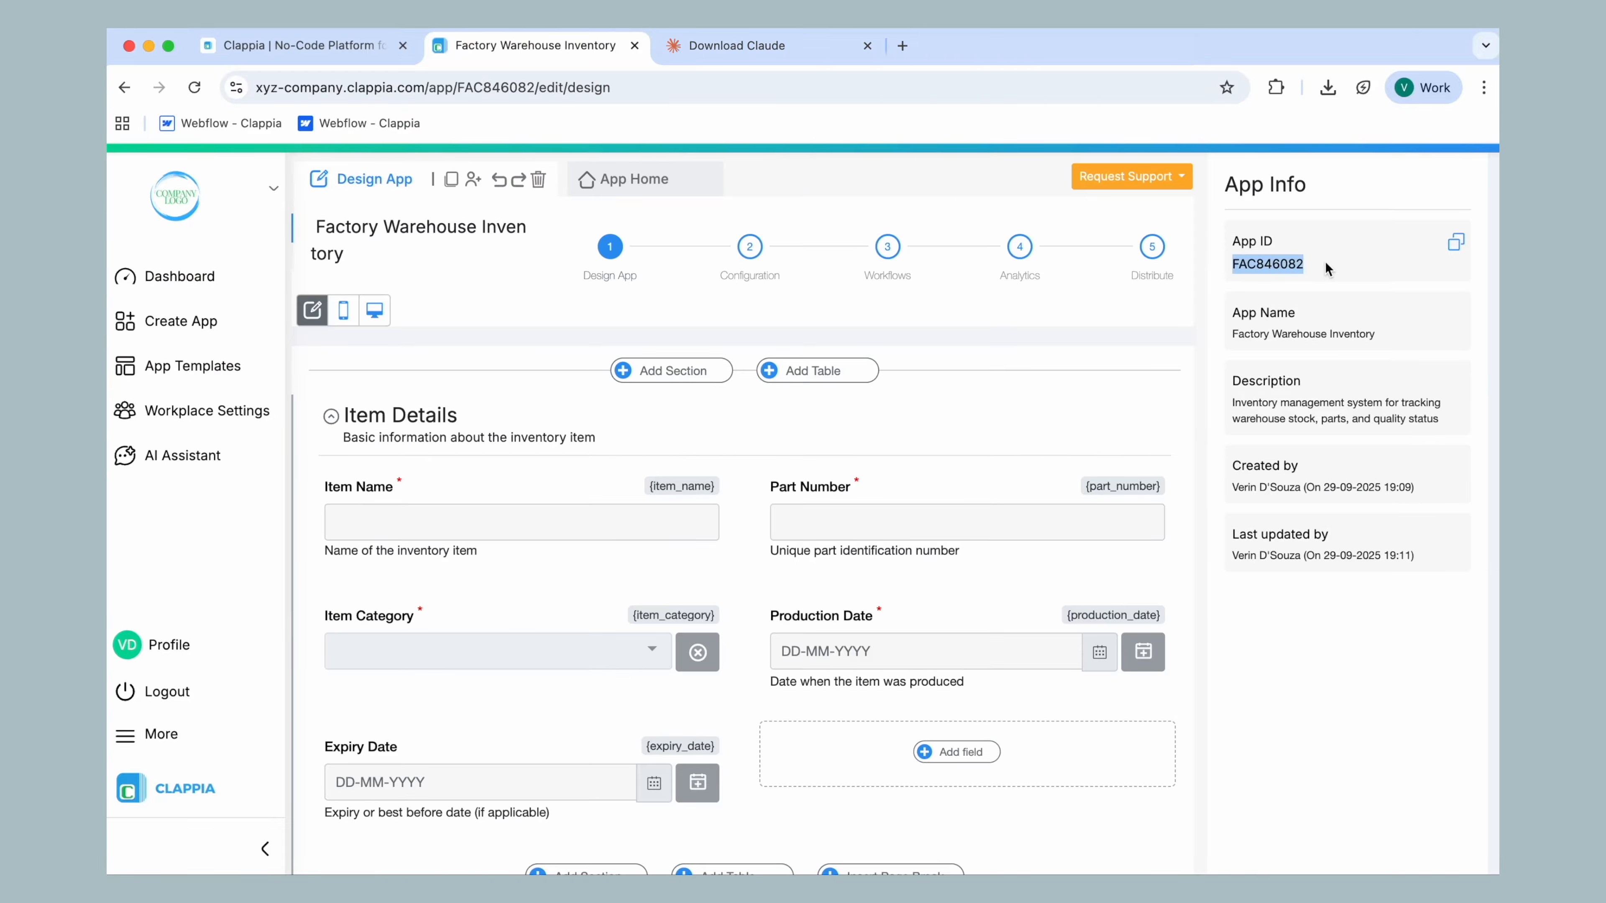
{"action": "left_click_drag", "start_coordinate": [457, 94], "coordinate": [537, 94]}
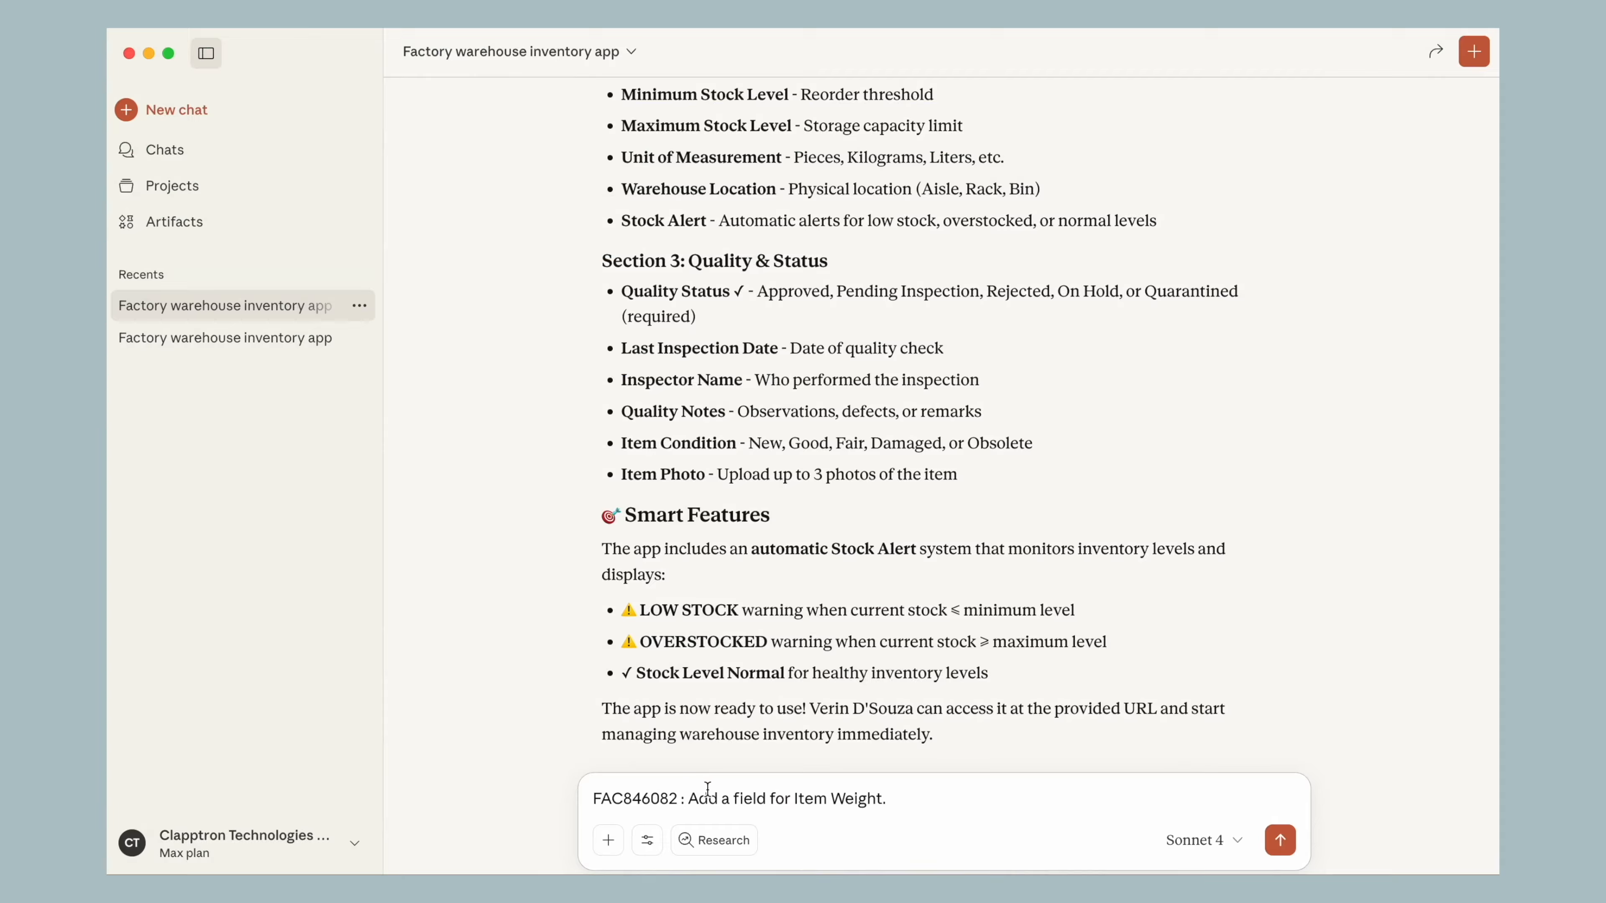
Remove the App ID prefix from the drafted Claude prompt and send "Add a field for Item Weight."
{"action": "left_click_drag", "start_coordinate": [689, 799], "coordinate": [556, 798]}
{"action": "key", "text": "BackSpace"}
{"action": "key", "text": "Return"}
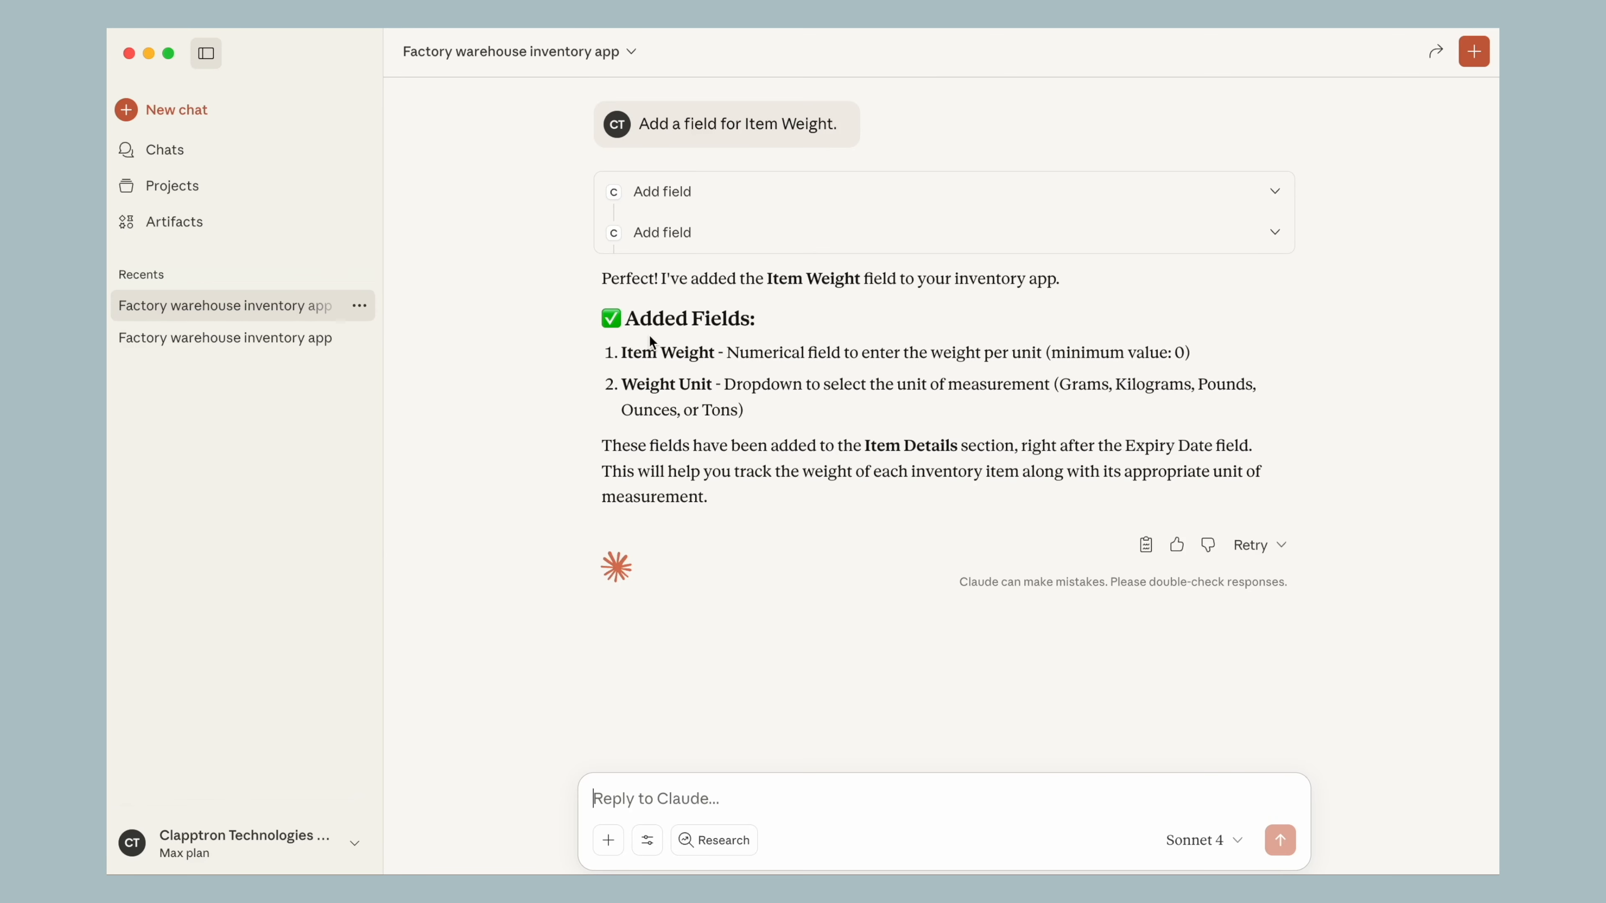
Highlight Weight Unit in Claude's reply, switch to Chrome, reload the app, and check the Item Weight field and Weight Unit options on the home form
{"action": "left_click_drag", "start_coordinate": [622, 381], "coordinate": [711, 384]}
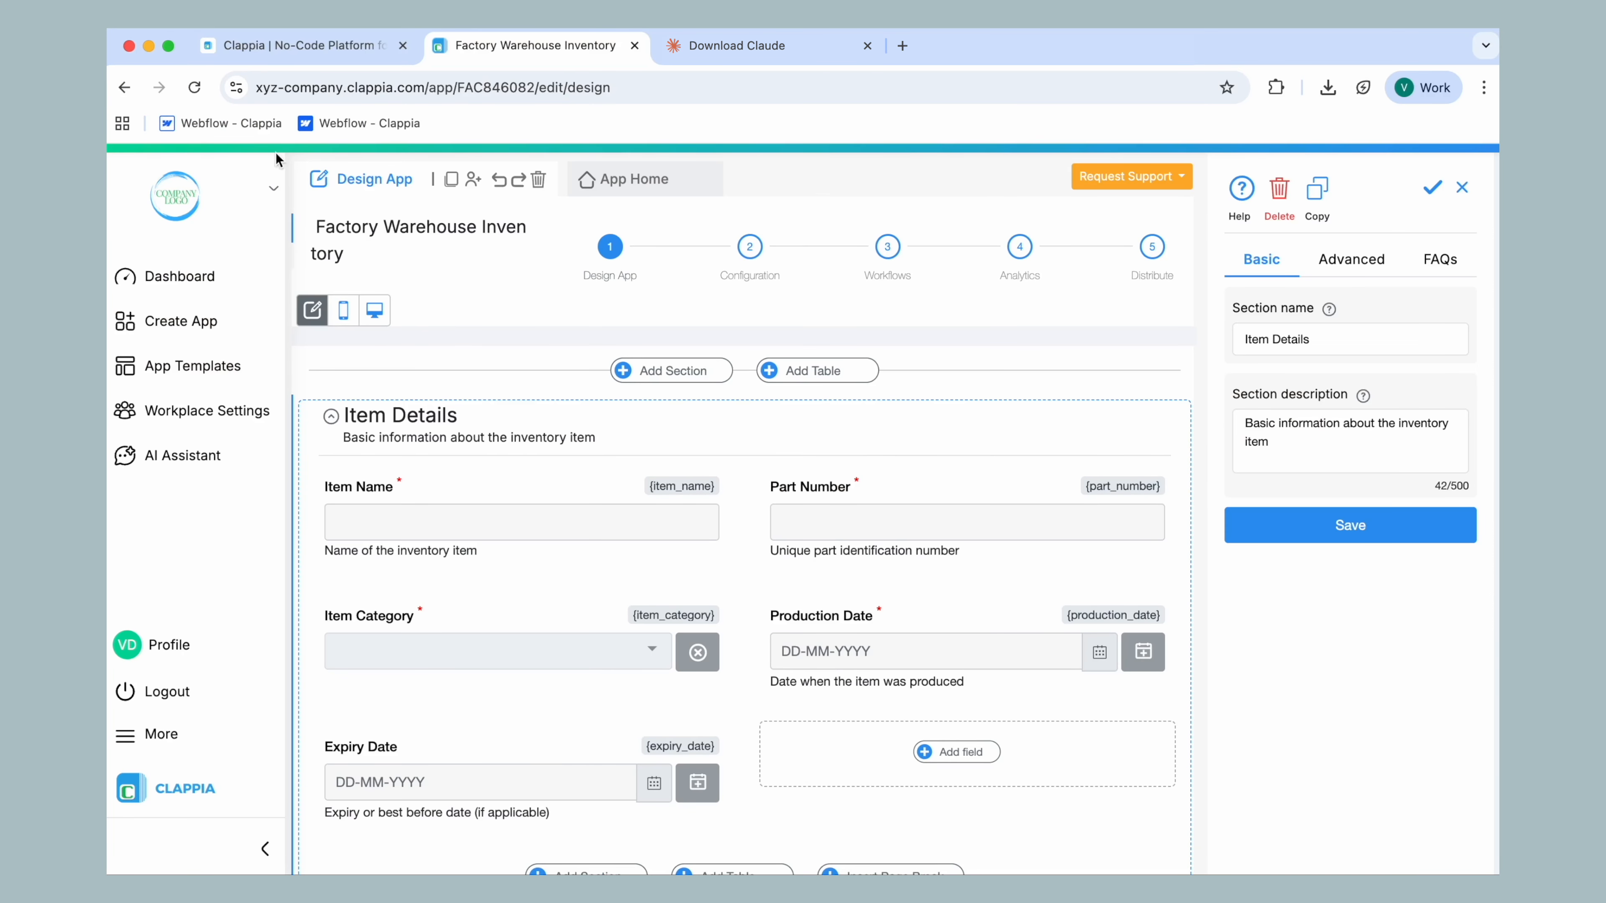
{"action": "left_click", "coordinate": [196, 89]}
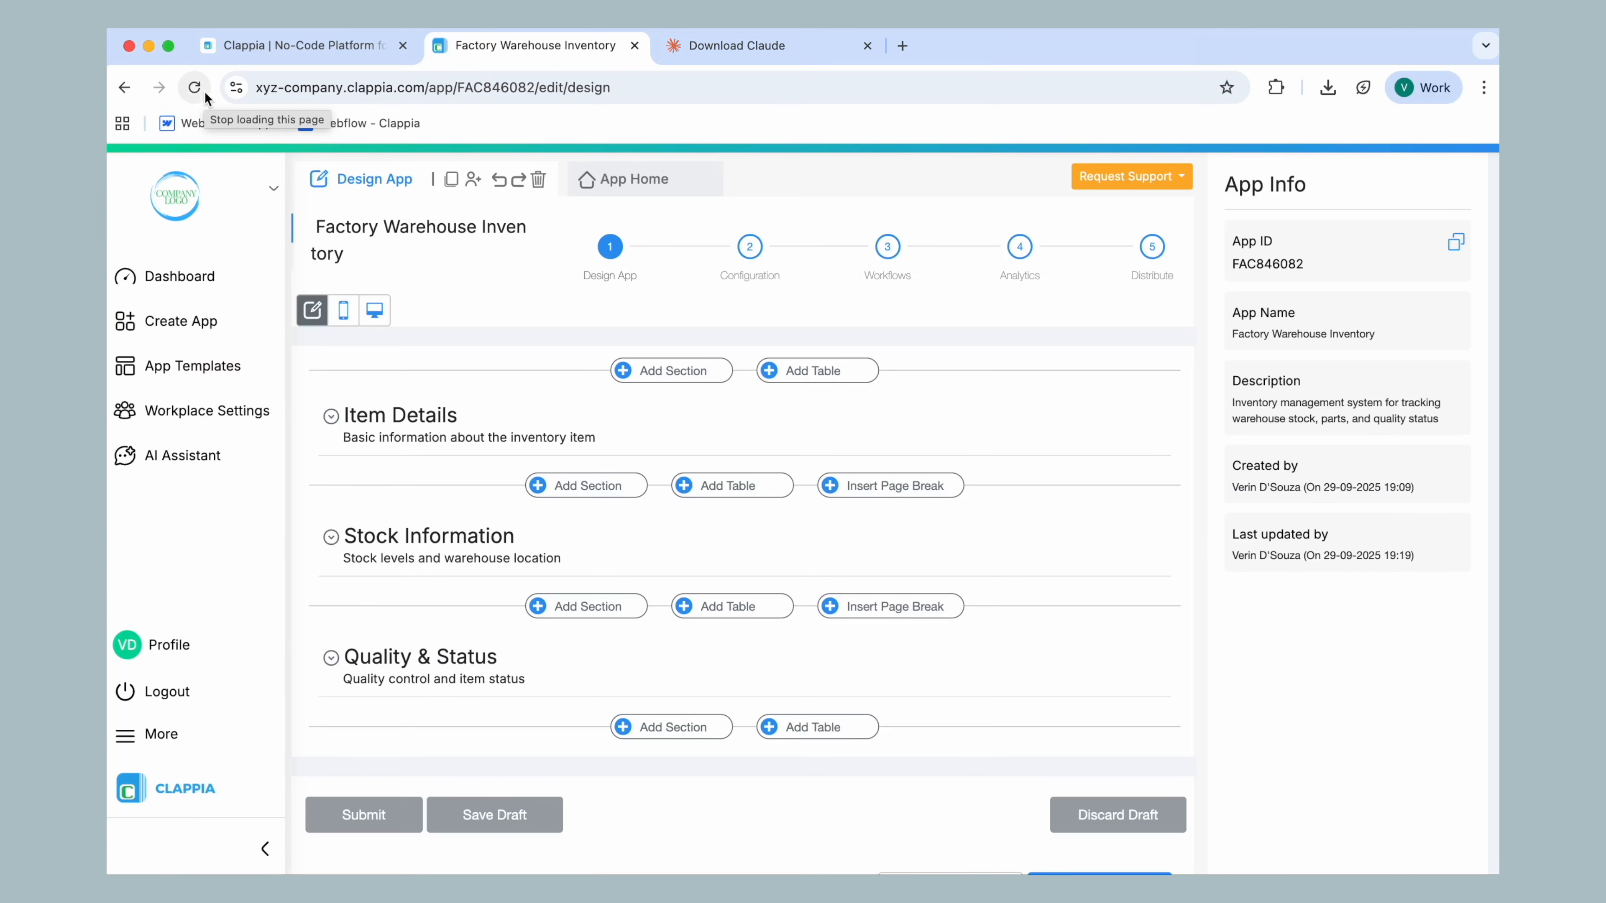
{"action": "left_click", "coordinate": [683, 181]}
{"action": "left_click", "coordinate": [922, 564]}
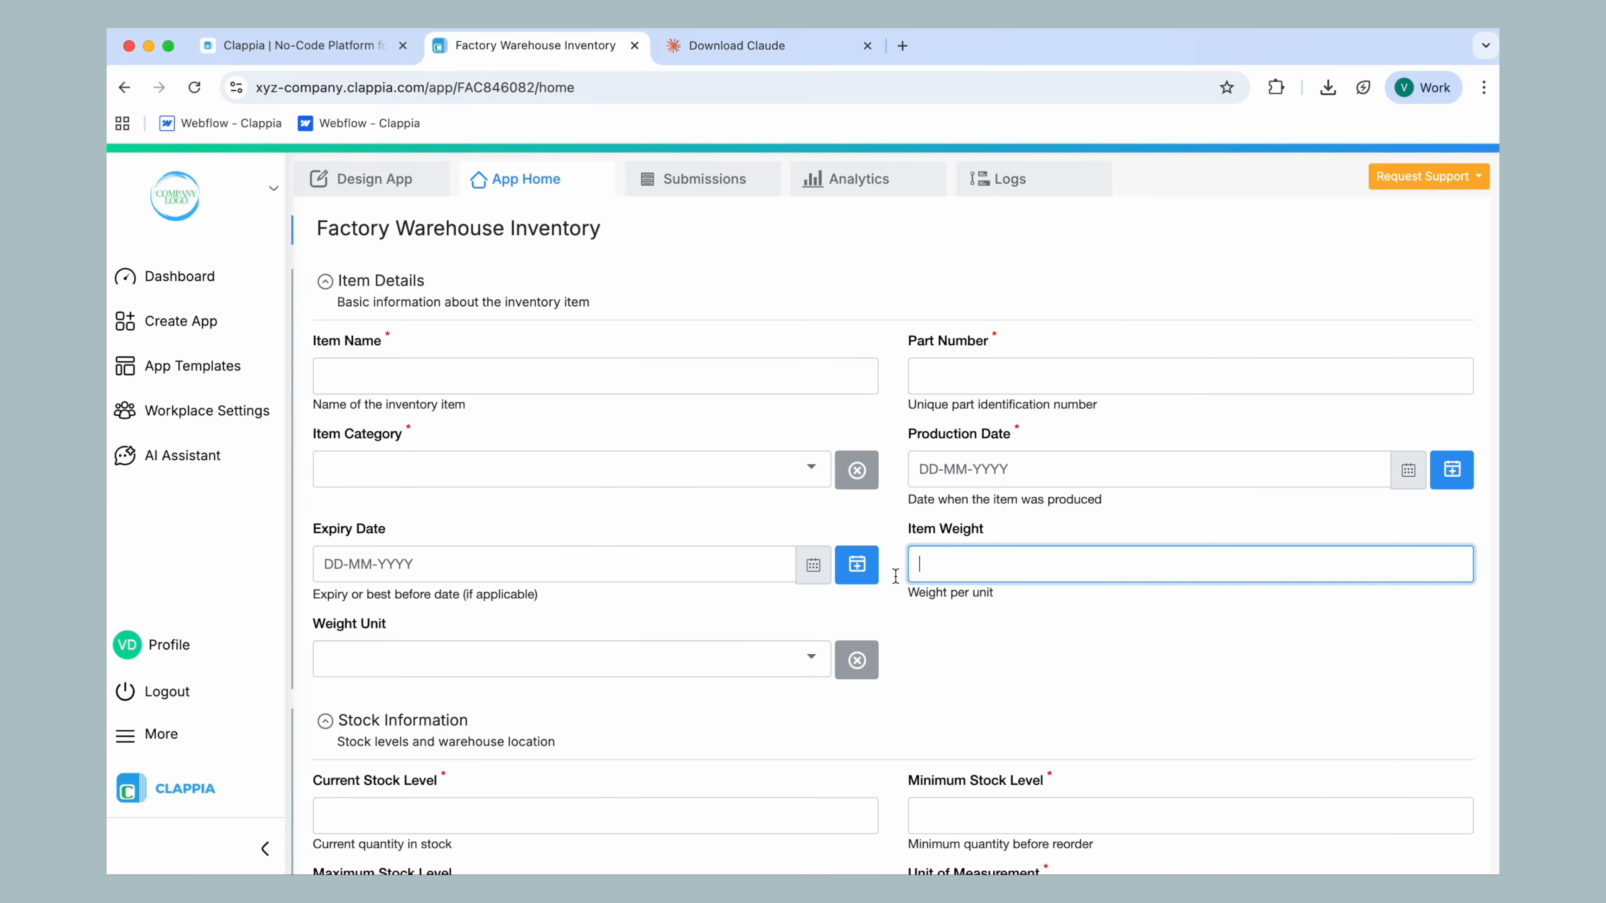
{"action": "left_click", "coordinate": [648, 659]}
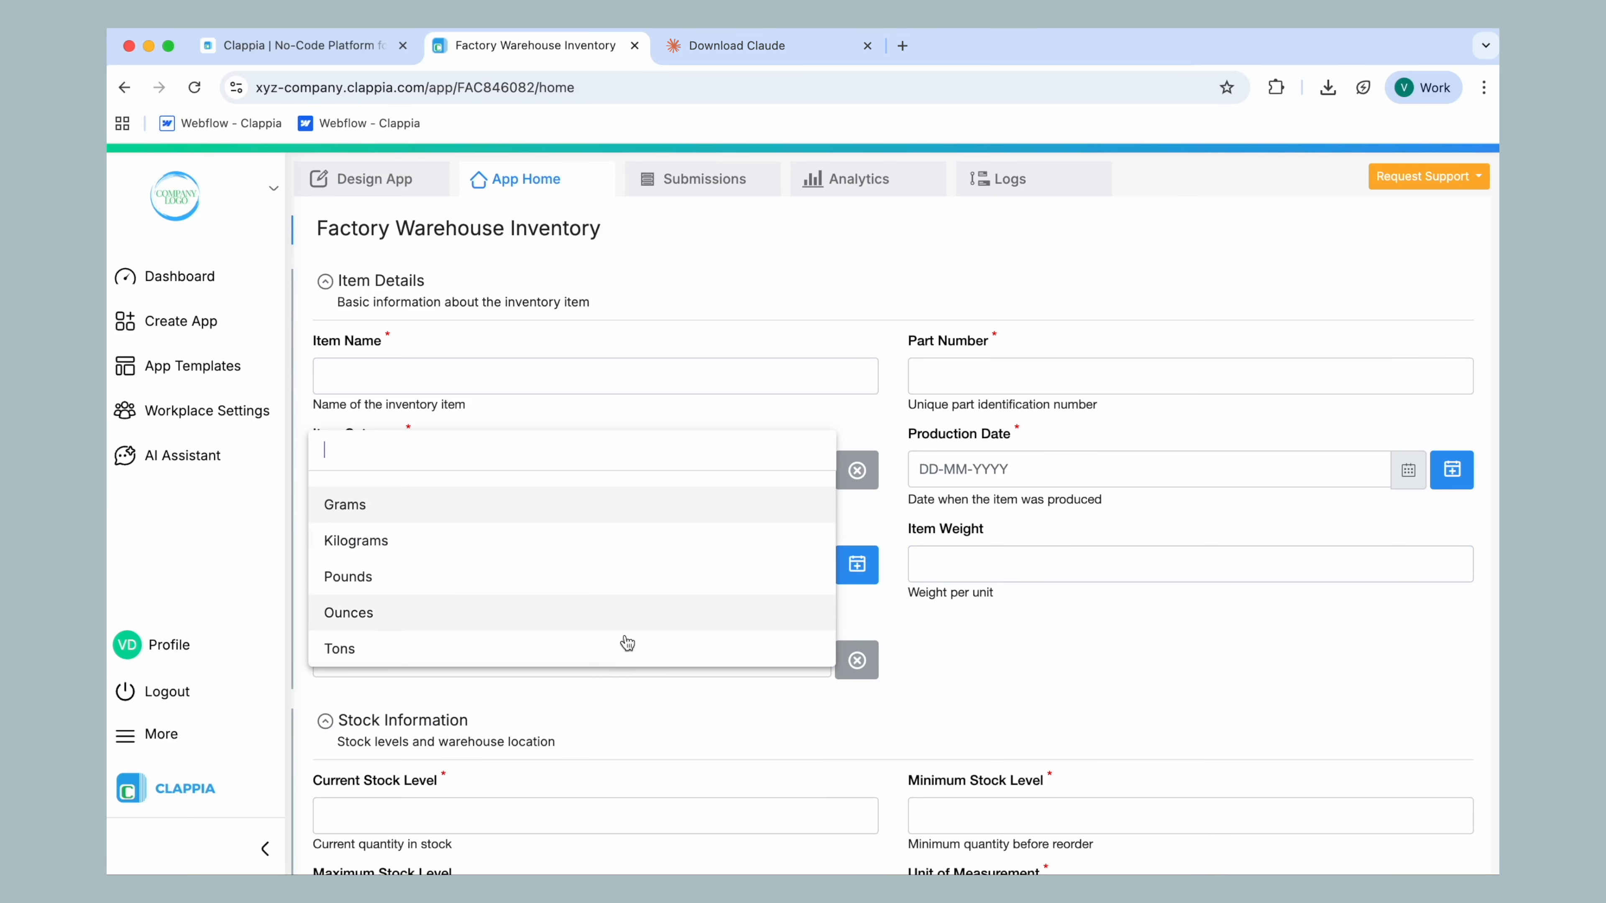
{"action": "left_click", "coordinate": [981, 704]}
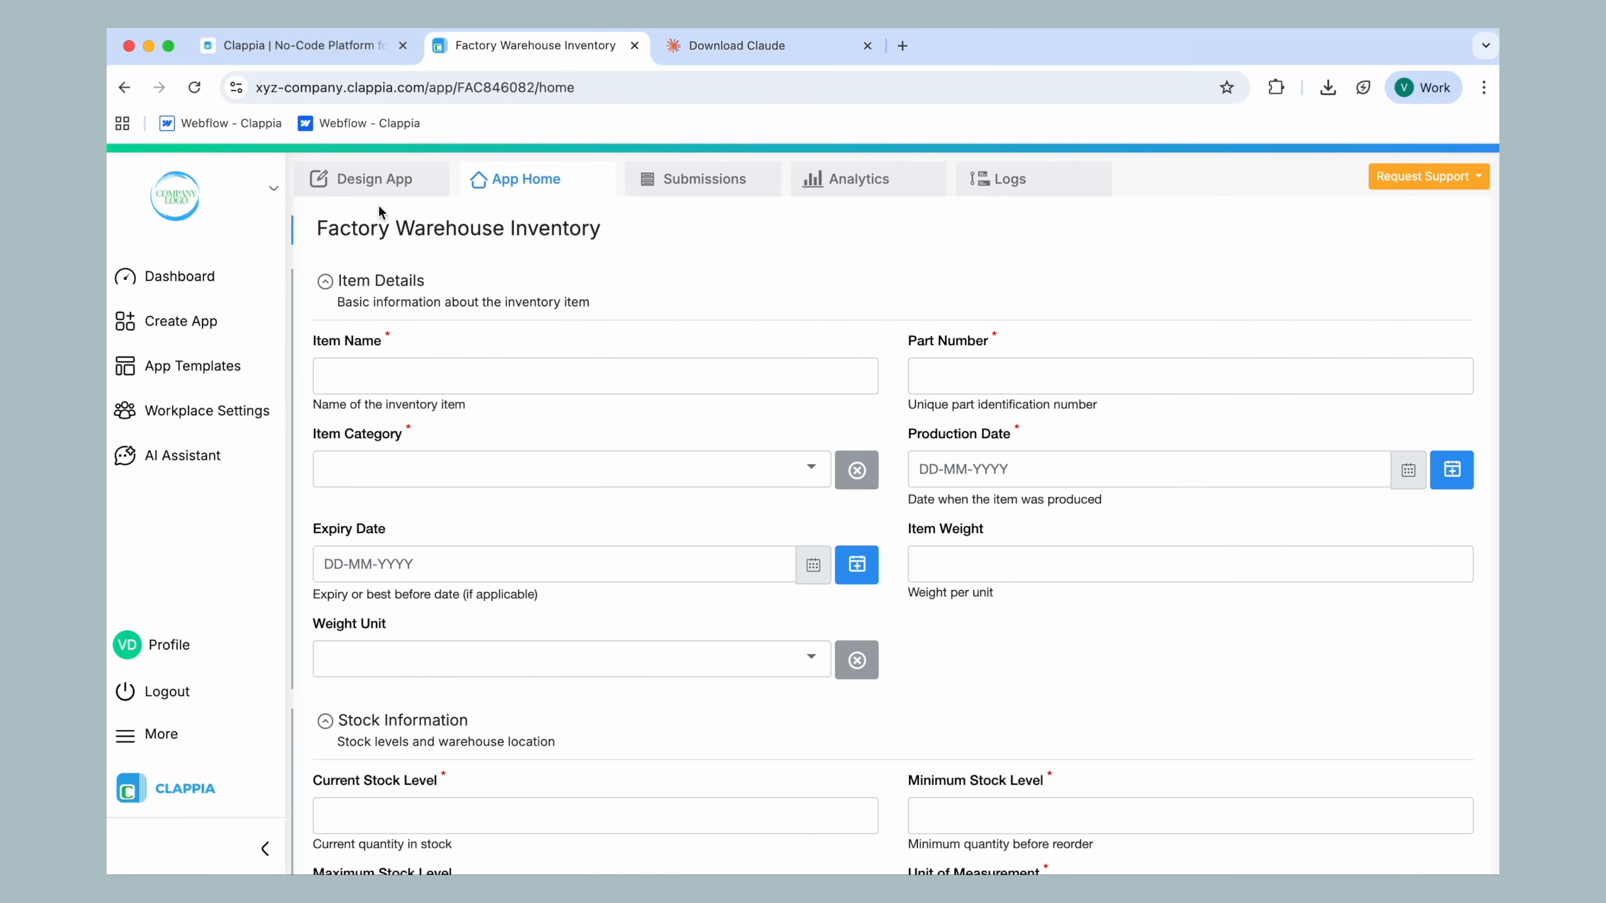
Open the app's design view, expand Item Details, and inspect the variable names of the Item Name and Part Number fields
{"action": "left_click", "coordinate": [373, 183]}
{"action": "left_click", "coordinate": [515, 436]}
{"action": "left_click", "coordinate": [594, 508]}
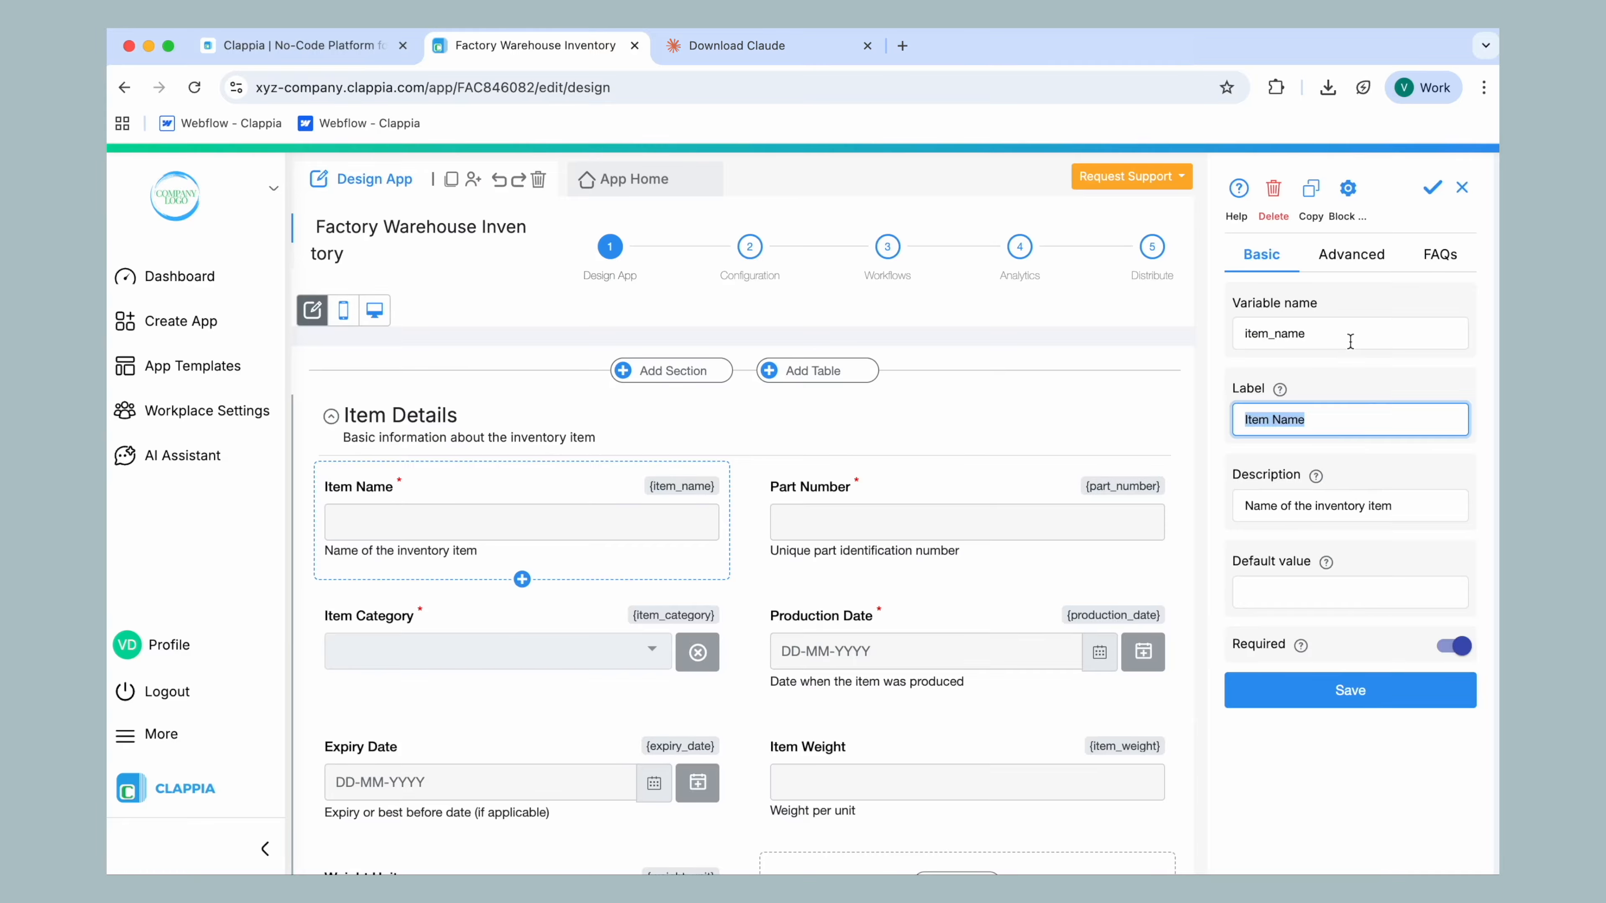
{"action": "double_click", "coordinate": [1364, 333]}
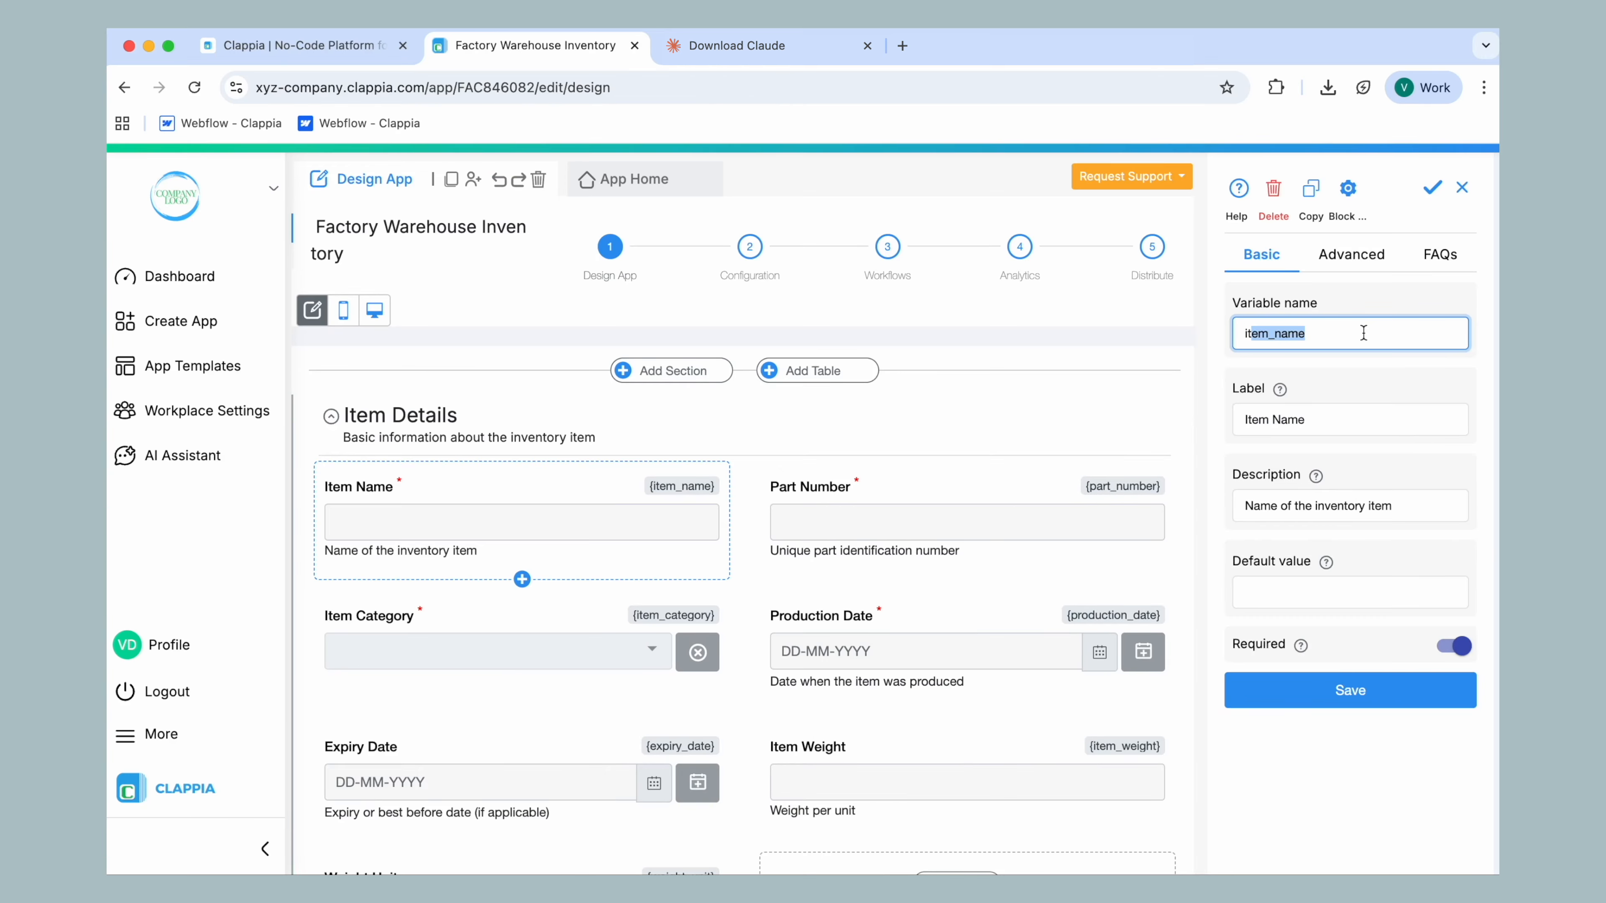
{"action": "left_click", "coordinate": [842, 523]}
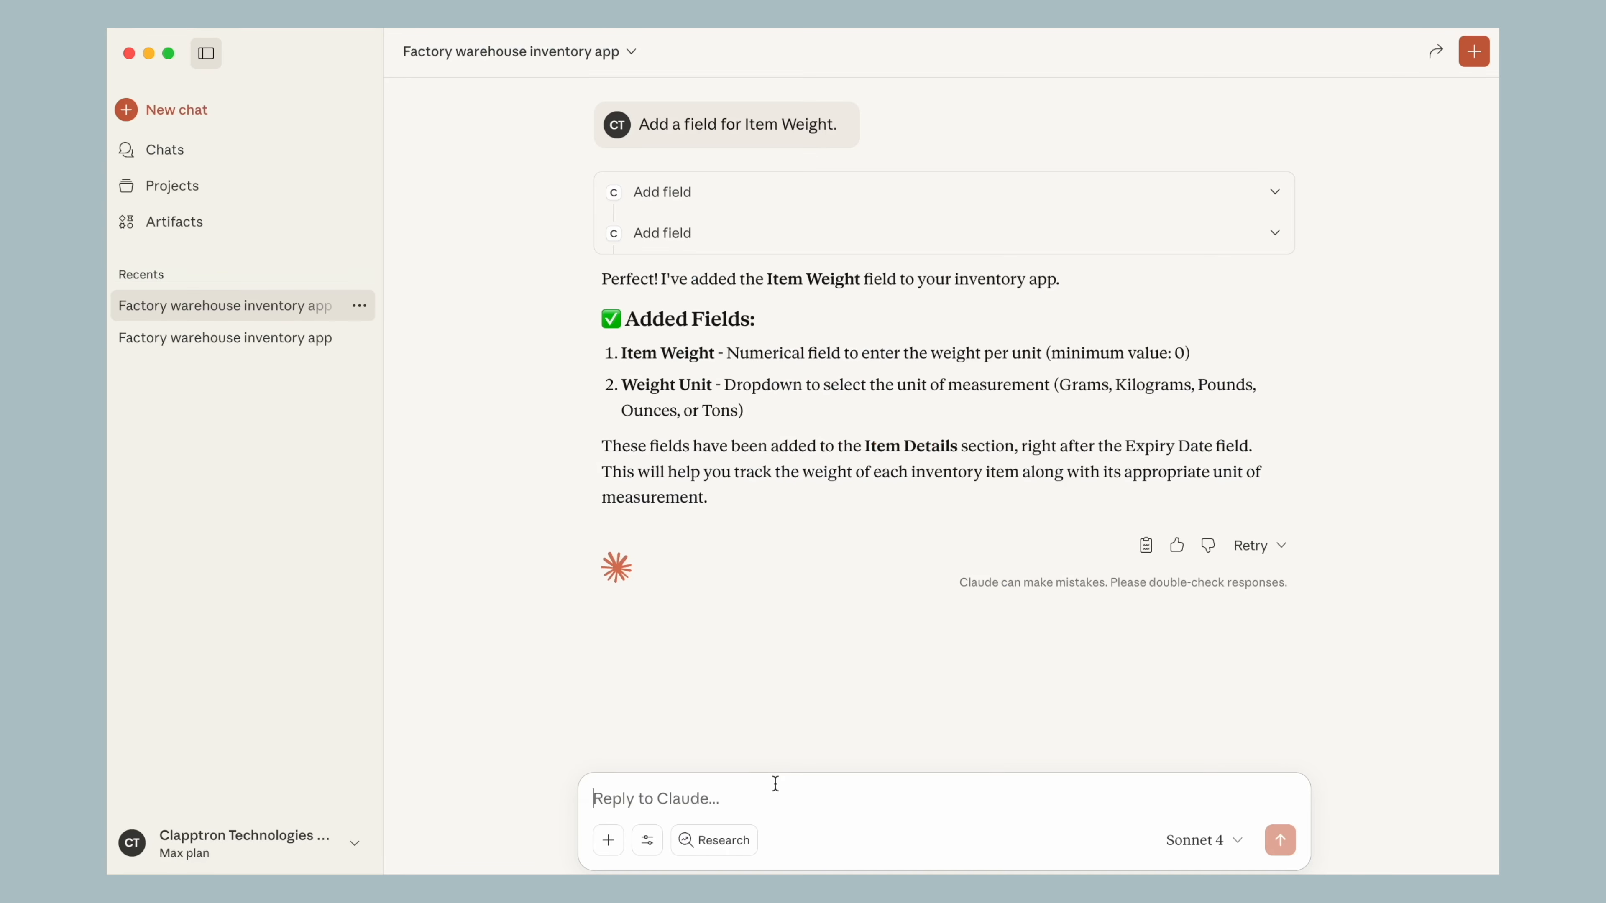
Switch to Claude, send "Edit {part_number} name to SKU Number along with variable name.", and allow the field update once
{"action": "left_click", "coordinate": [774, 782]}
{"action": "type", "text": "Edit"}
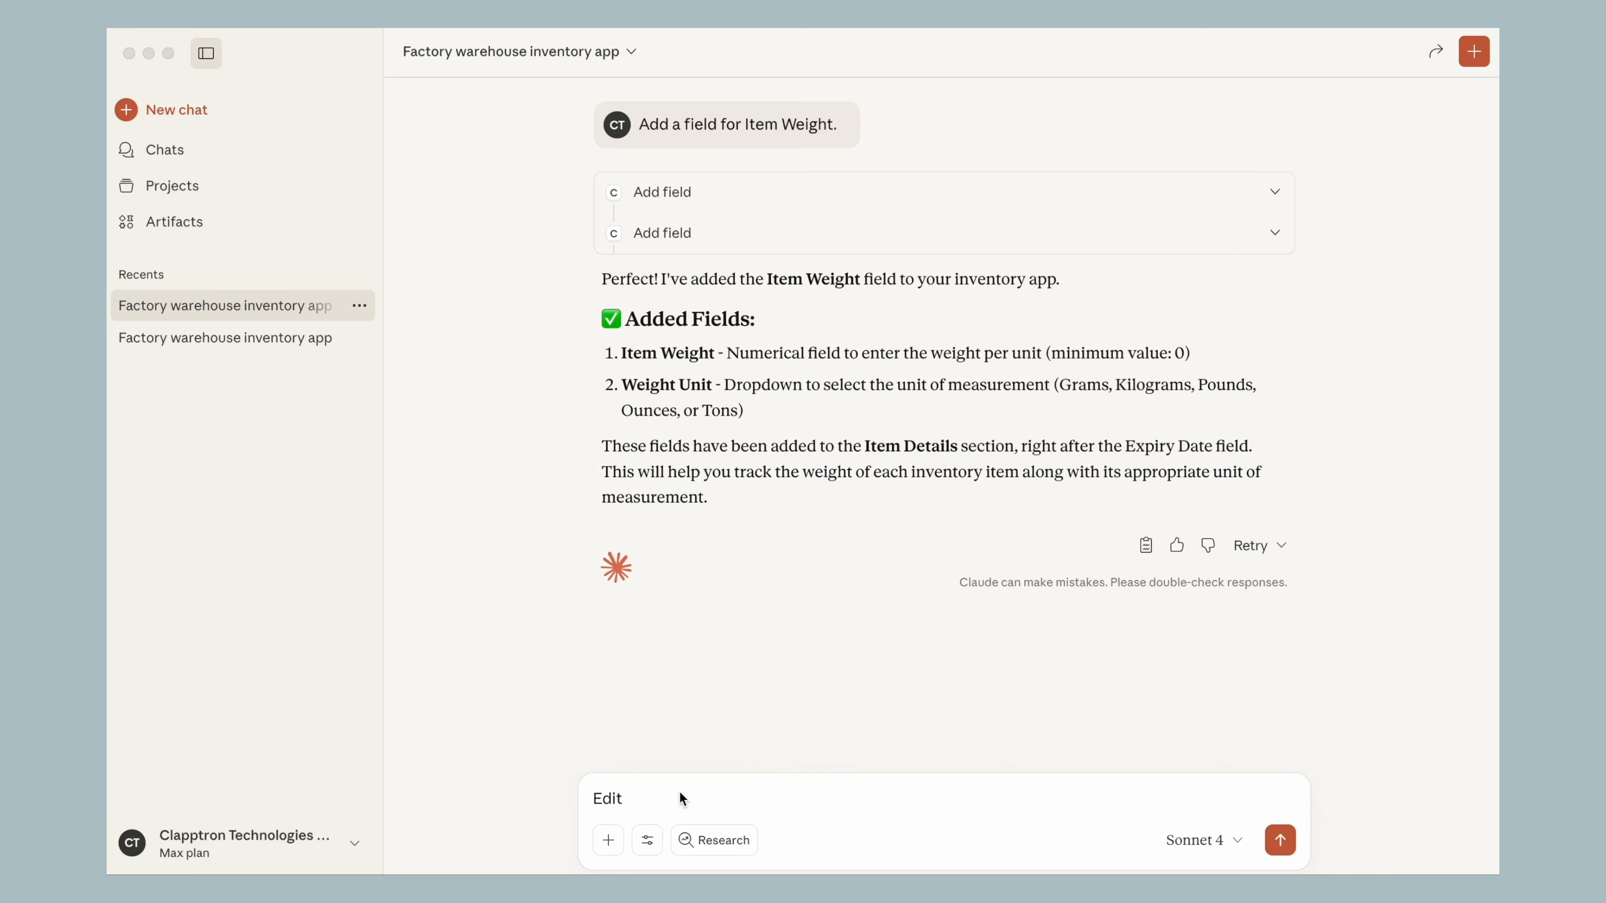
{"action": "type", "text": "{part_number} name to S"}
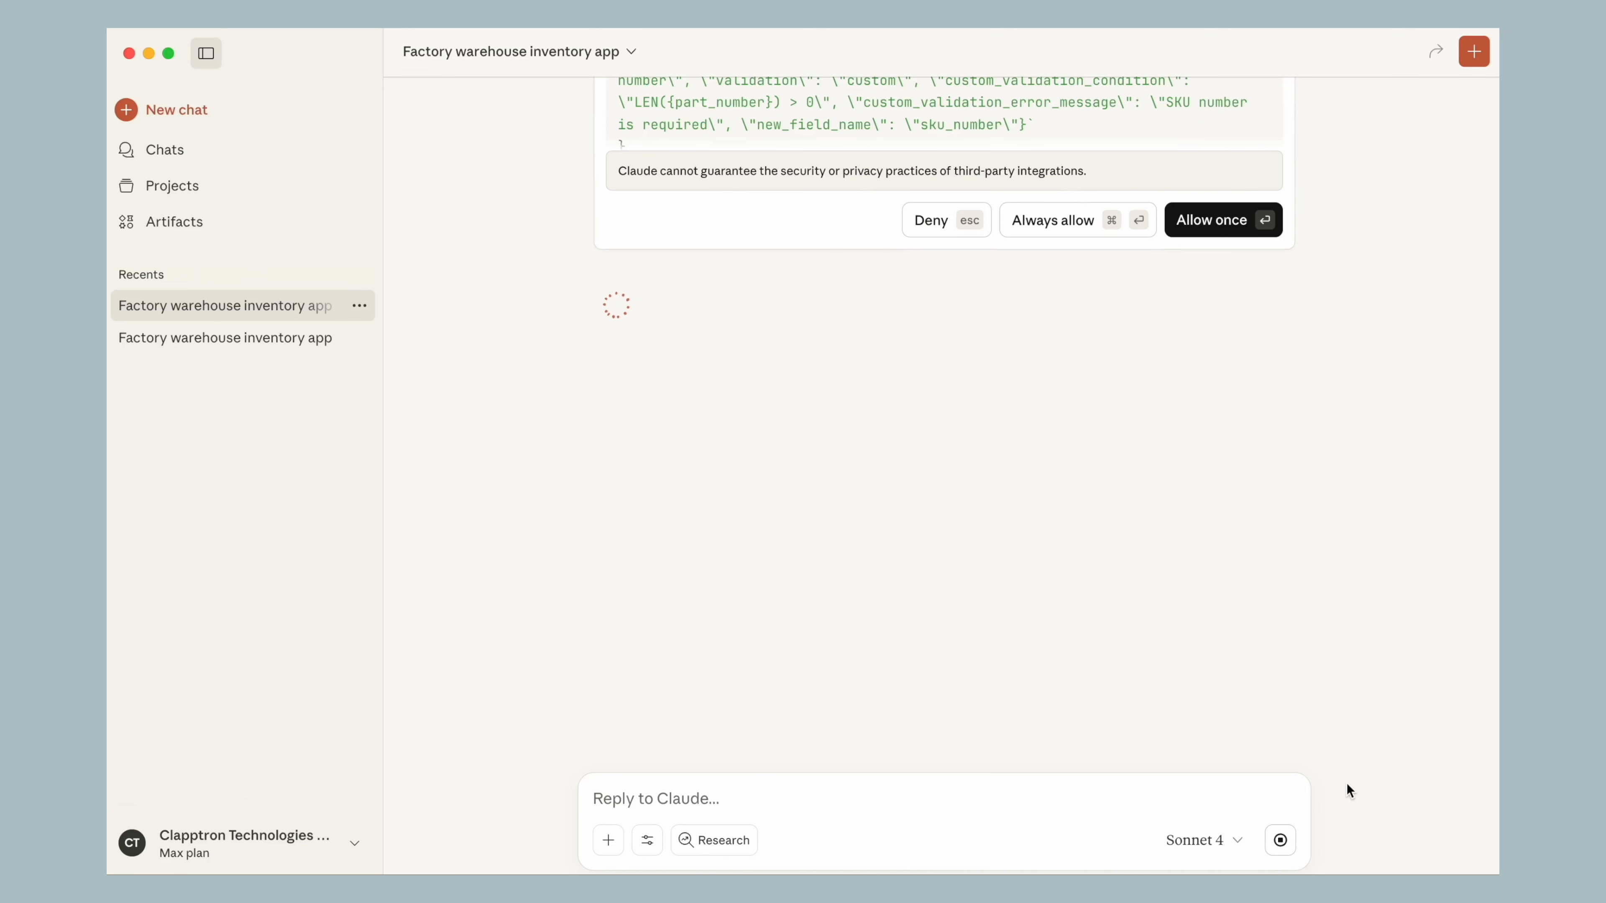
{"action": "left_click", "coordinate": [1209, 222]}
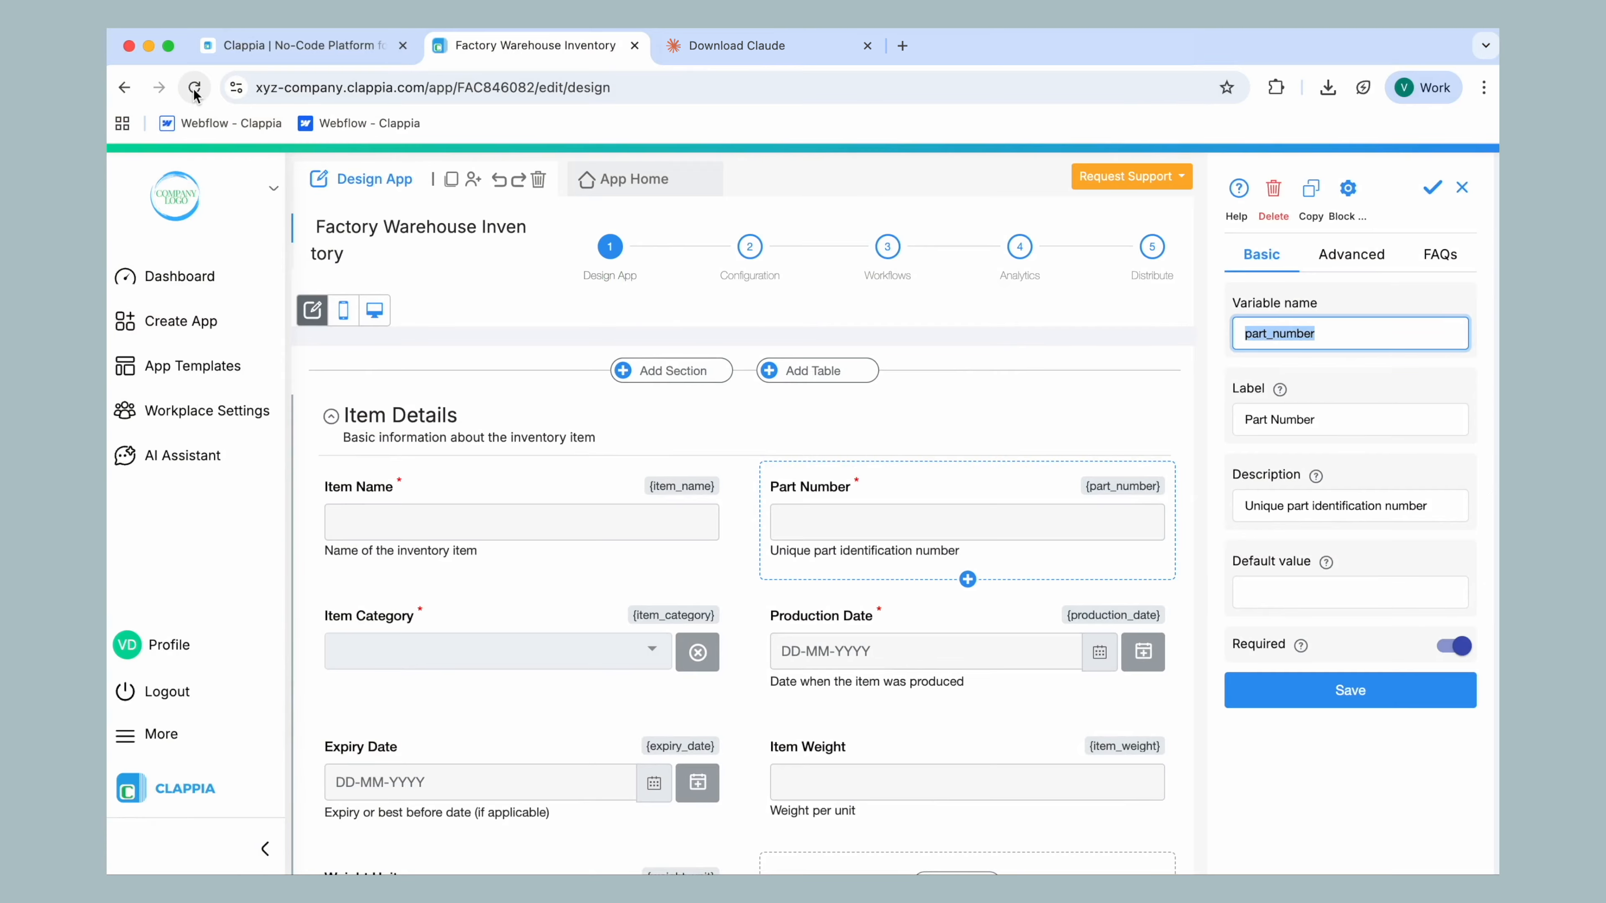
Switch to Chrome, reload the app's design view, and open the SKU Number field's settings in Item Details
{"action": "left_click", "coordinate": [194, 88]}
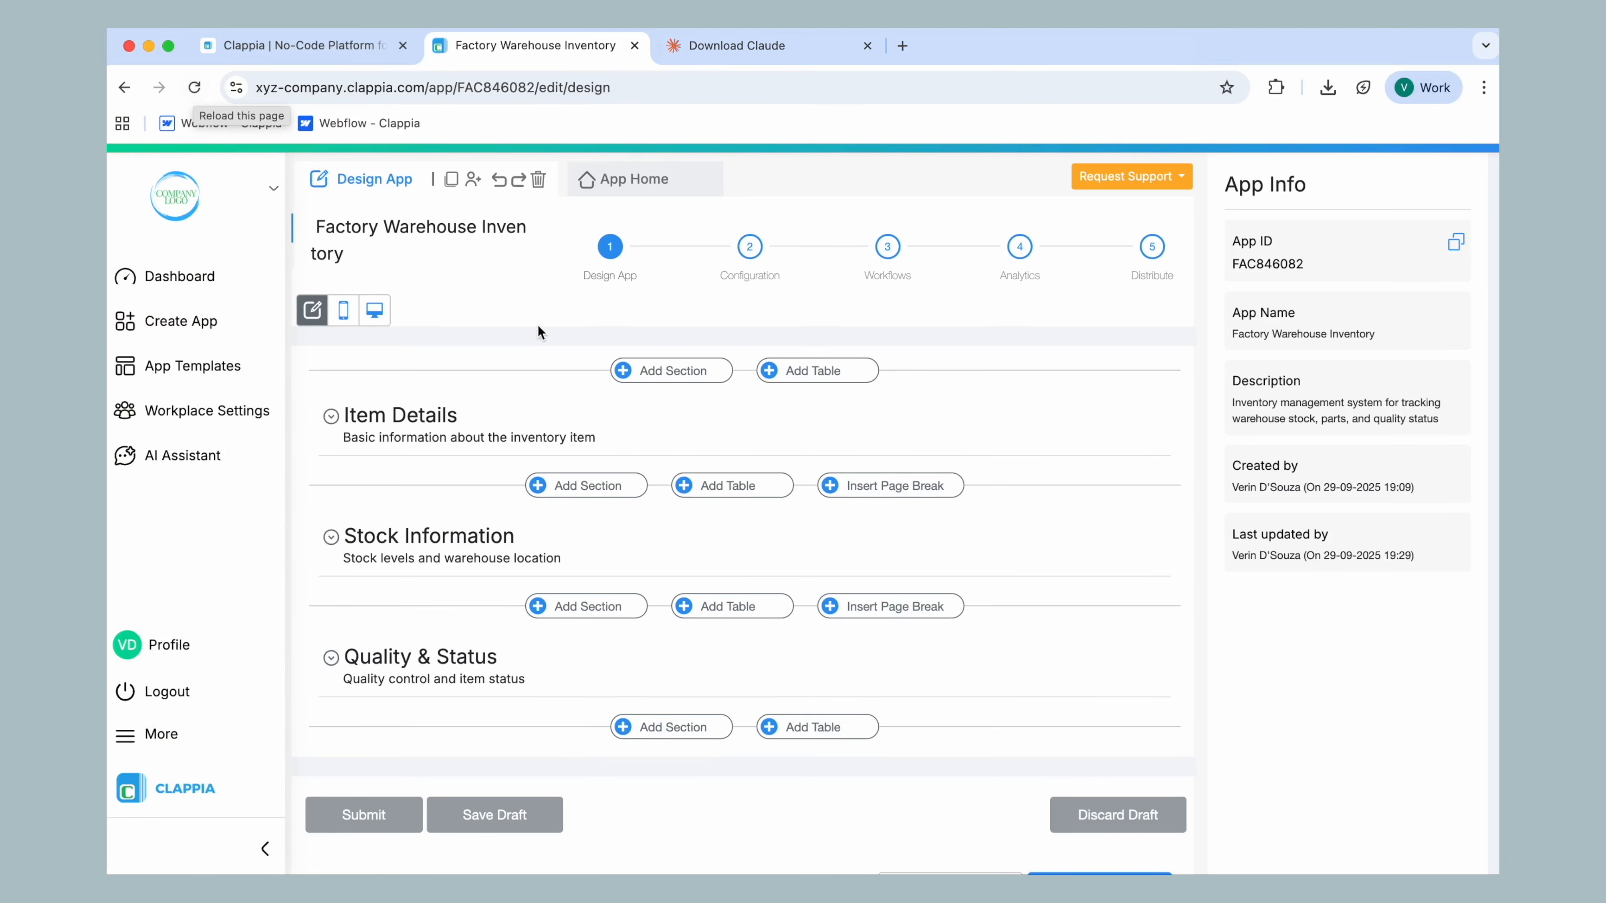
{"action": "left_click", "coordinate": [660, 430]}
{"action": "left_click", "coordinate": [1013, 516]}
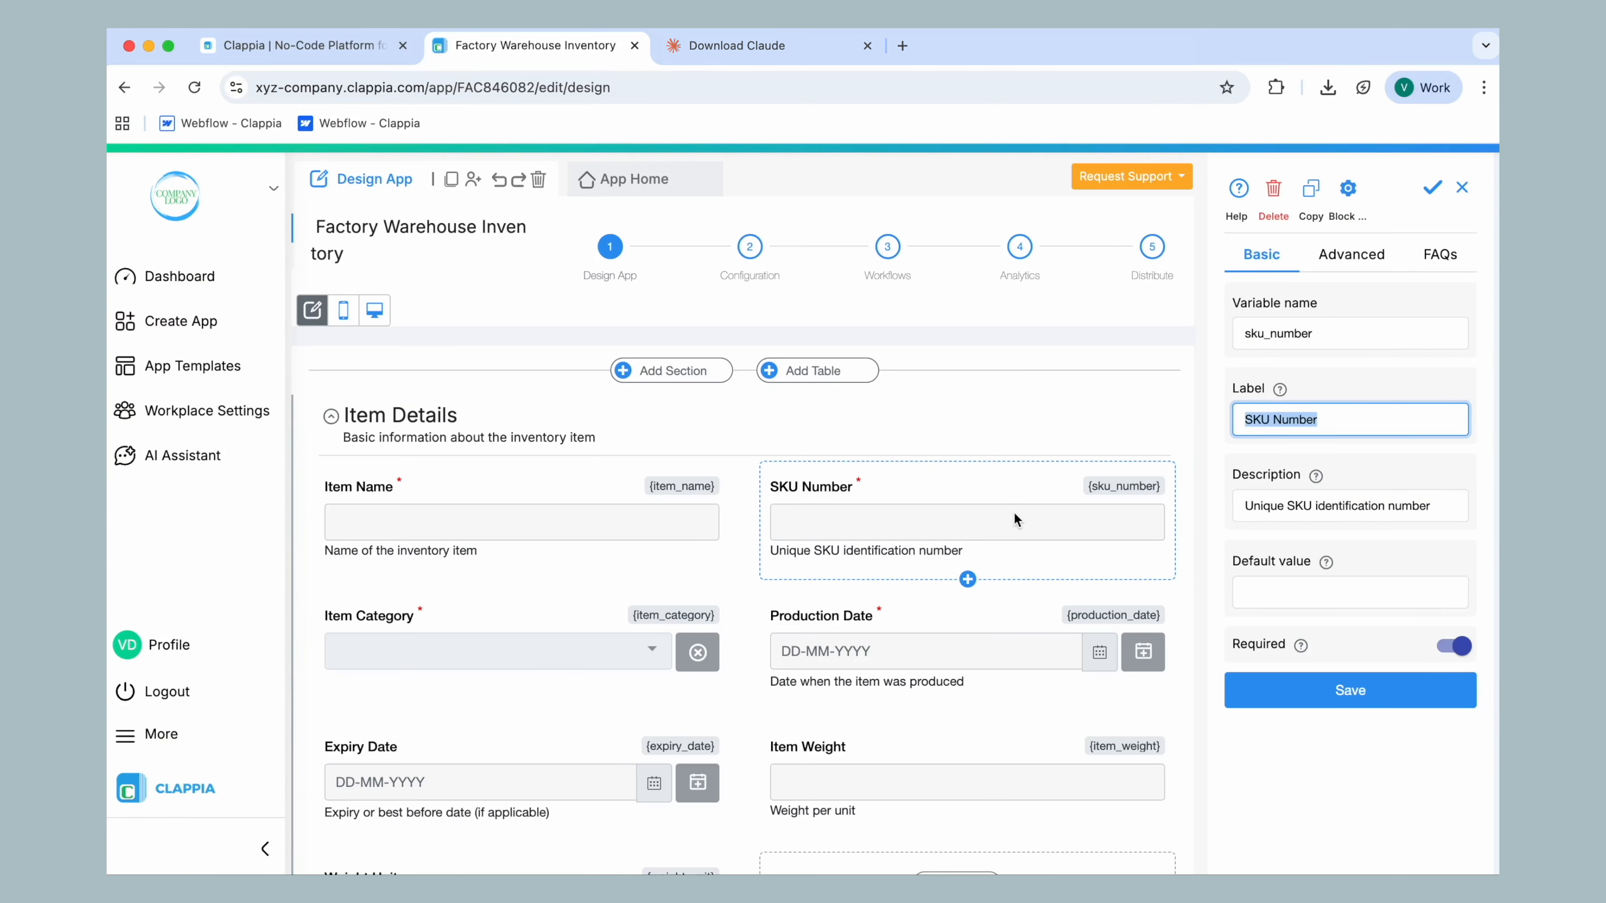
View the step types available for the New Submission Flow and look through the app's home form
{"action": "left_click", "coordinate": [887, 248]}
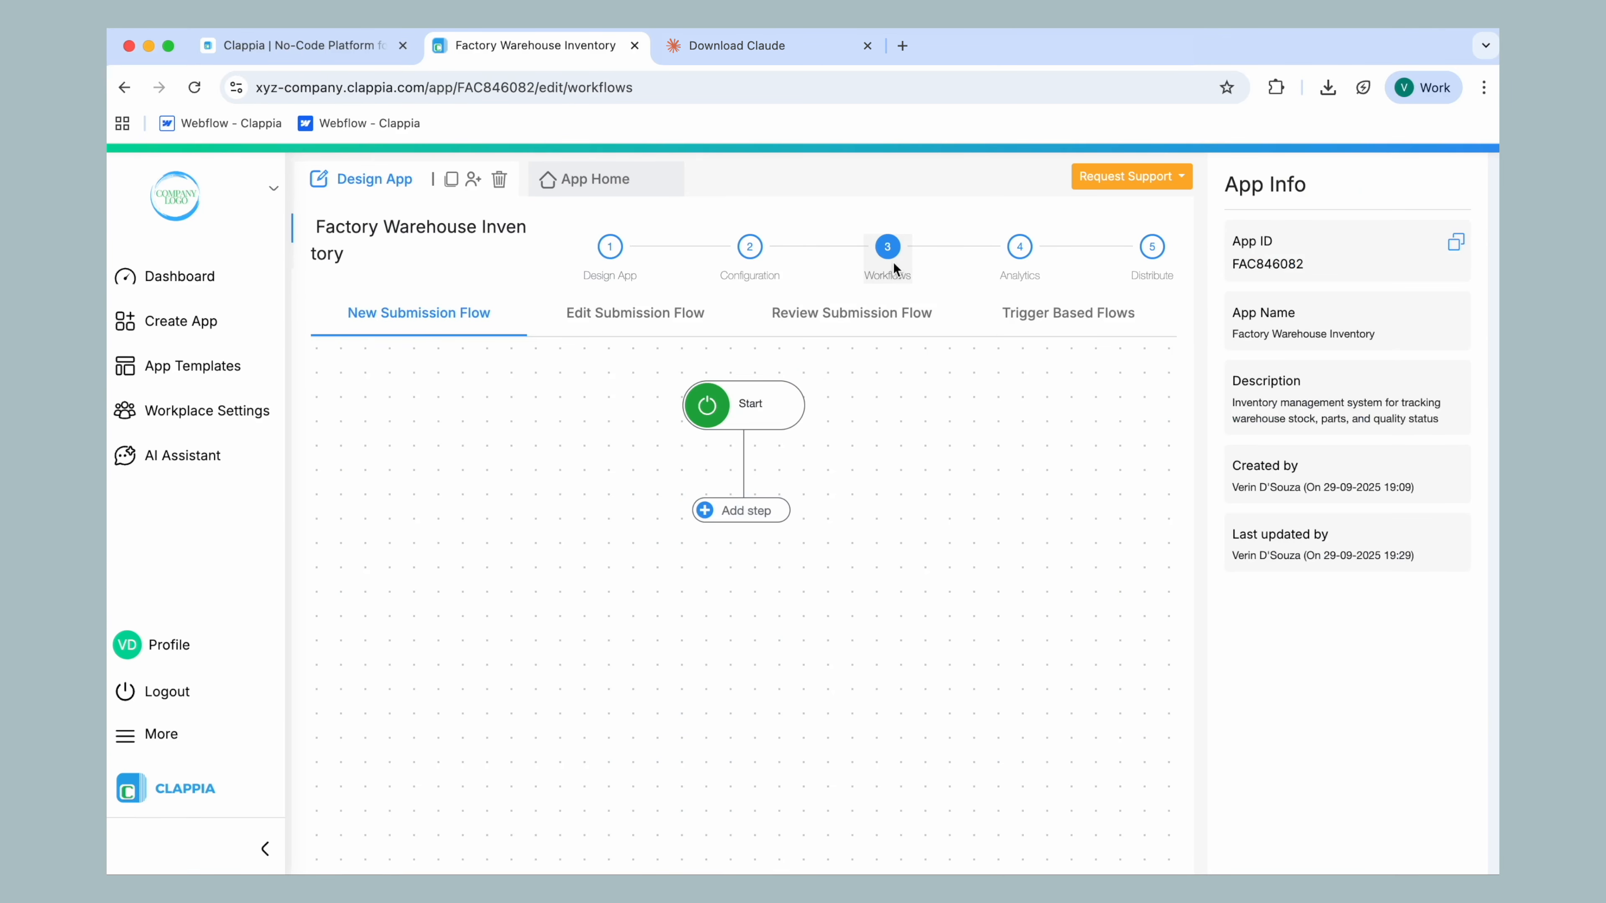
{"action": "left_click", "coordinate": [728, 507]}
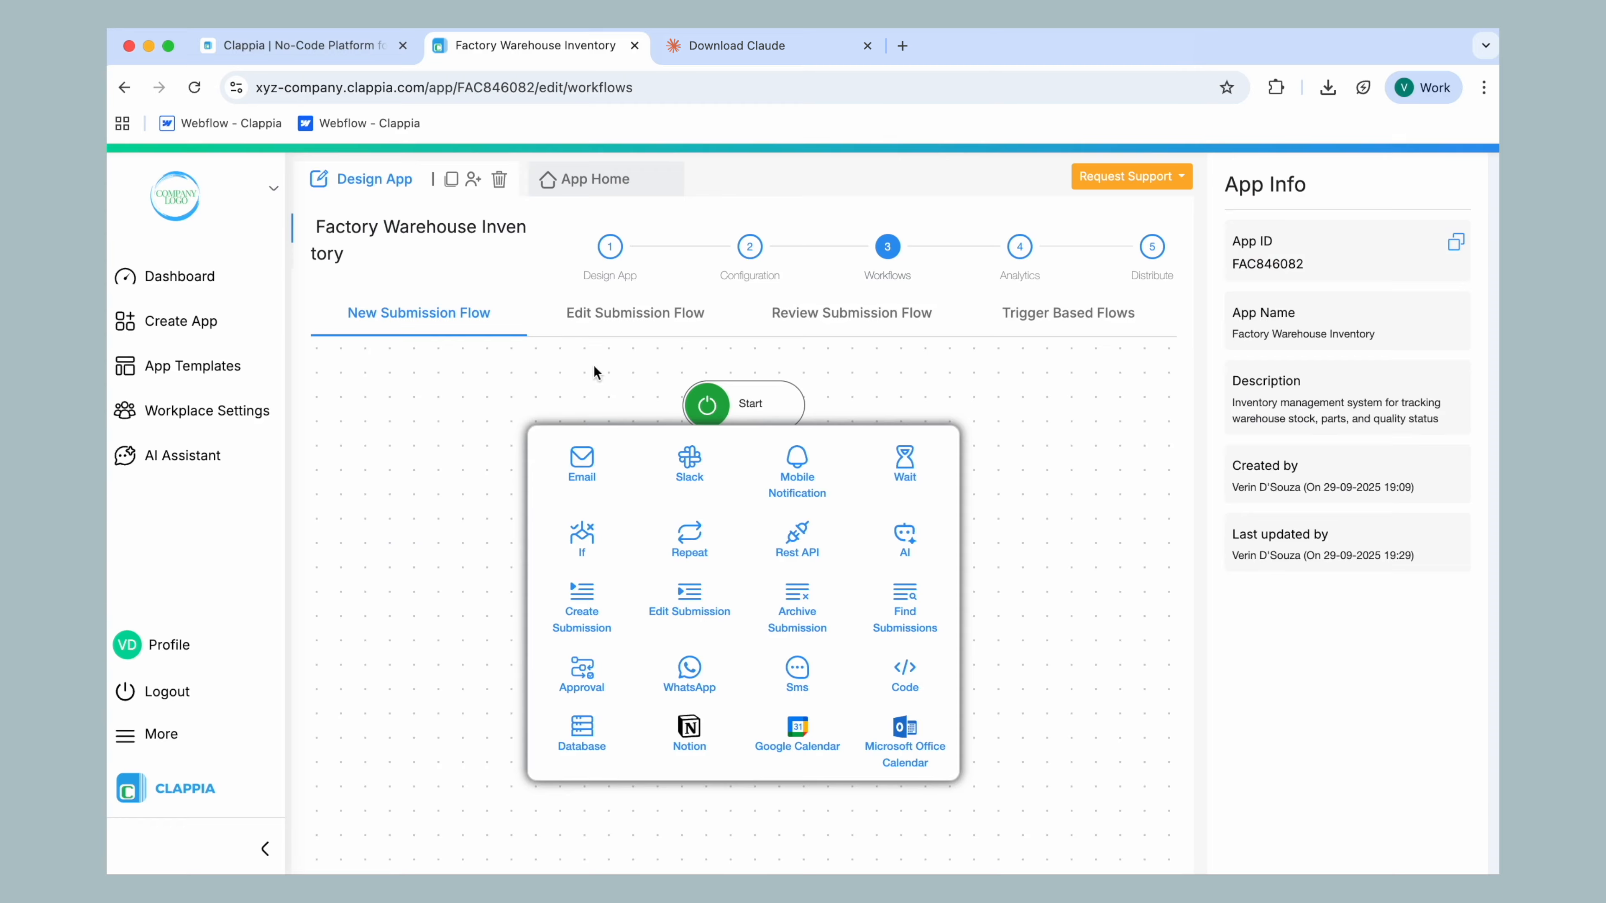
{"action": "left_click", "coordinate": [595, 179]}
{"action": "scroll", "coordinate": [599, 186], "scroll_direction": "down", "scroll_amount": 4}
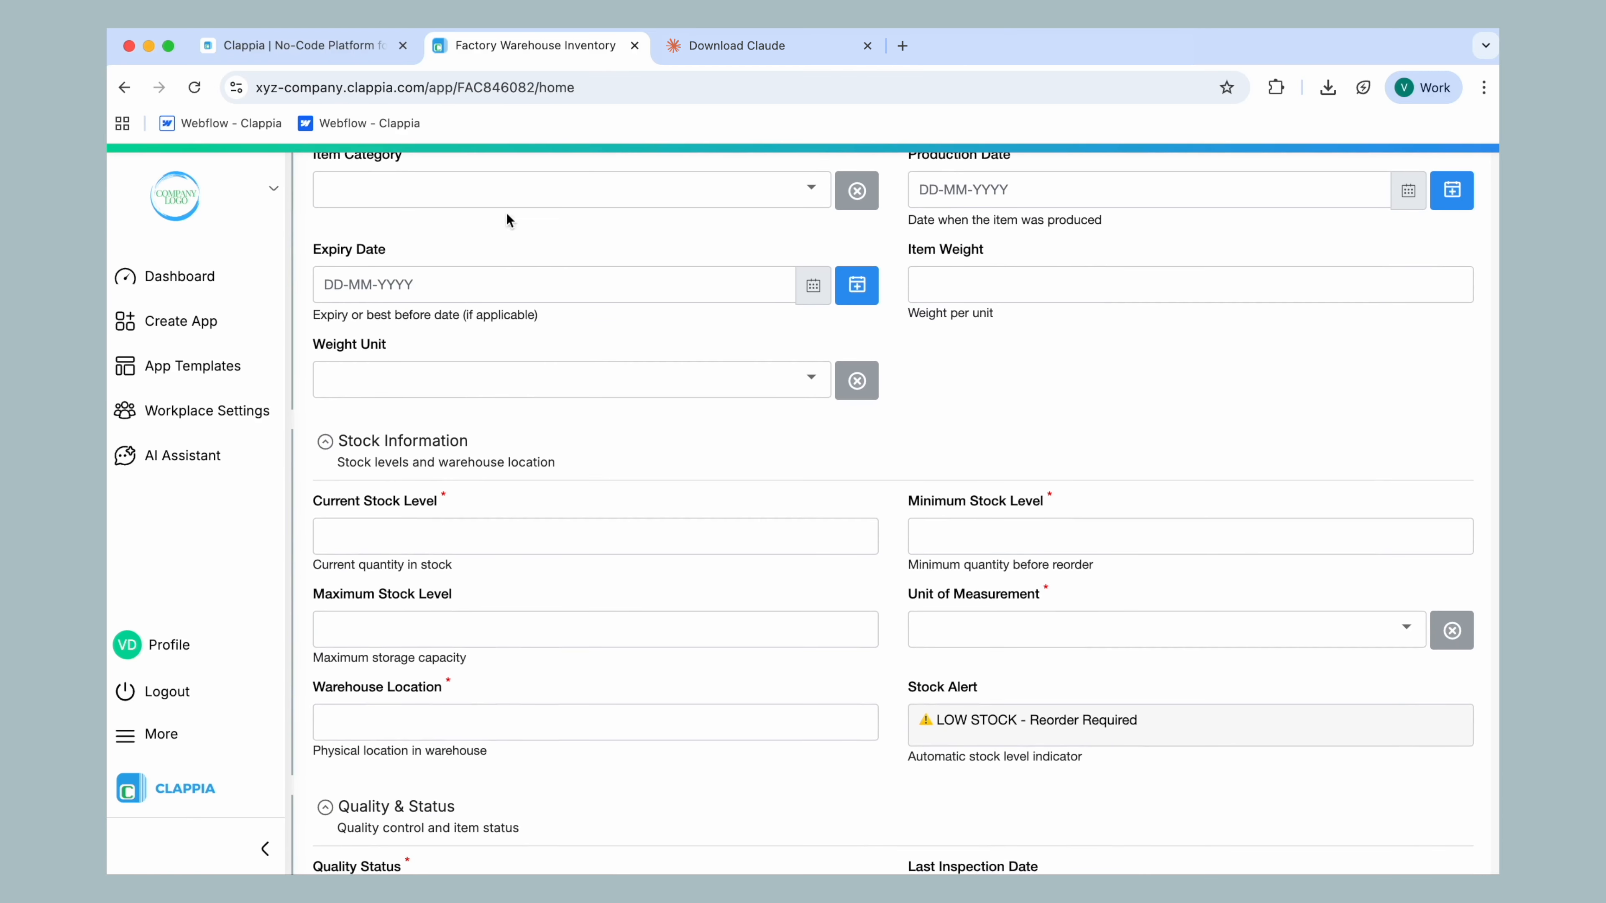
{"action": "scroll", "coordinate": [439, 531], "scroll_direction": "up", "scroll_amount": 5}
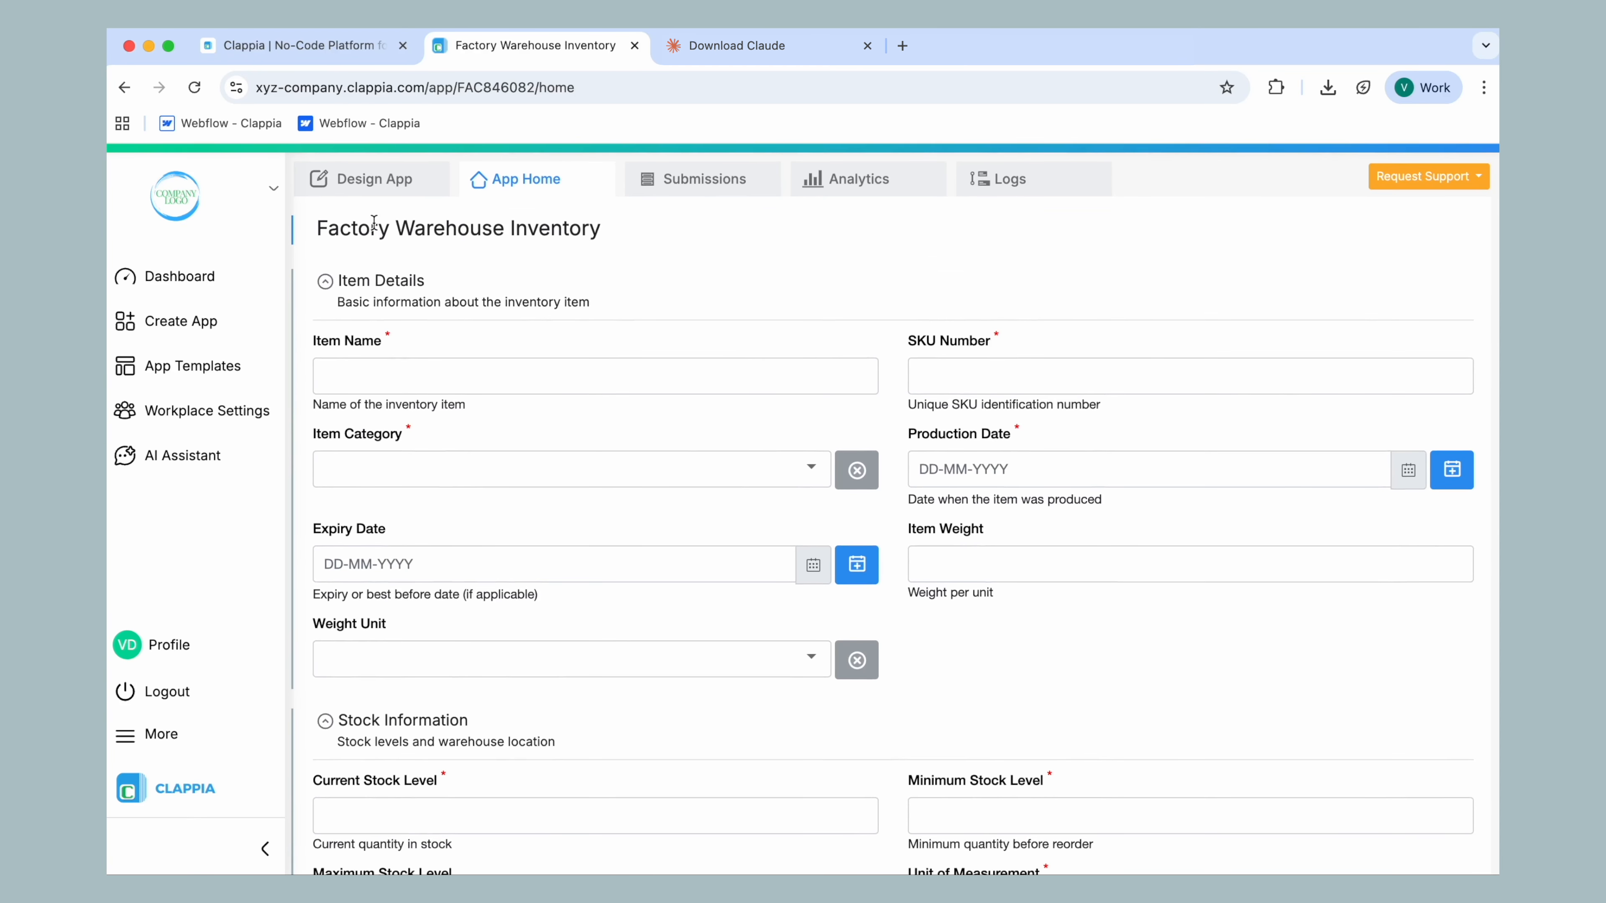
Return to the app's design view and expand the Stock Information section to inspect its fields
{"action": "left_click", "coordinate": [373, 189]}
{"action": "scroll", "coordinate": [745, 591], "scroll_direction": "down", "scroll_amount": 8}
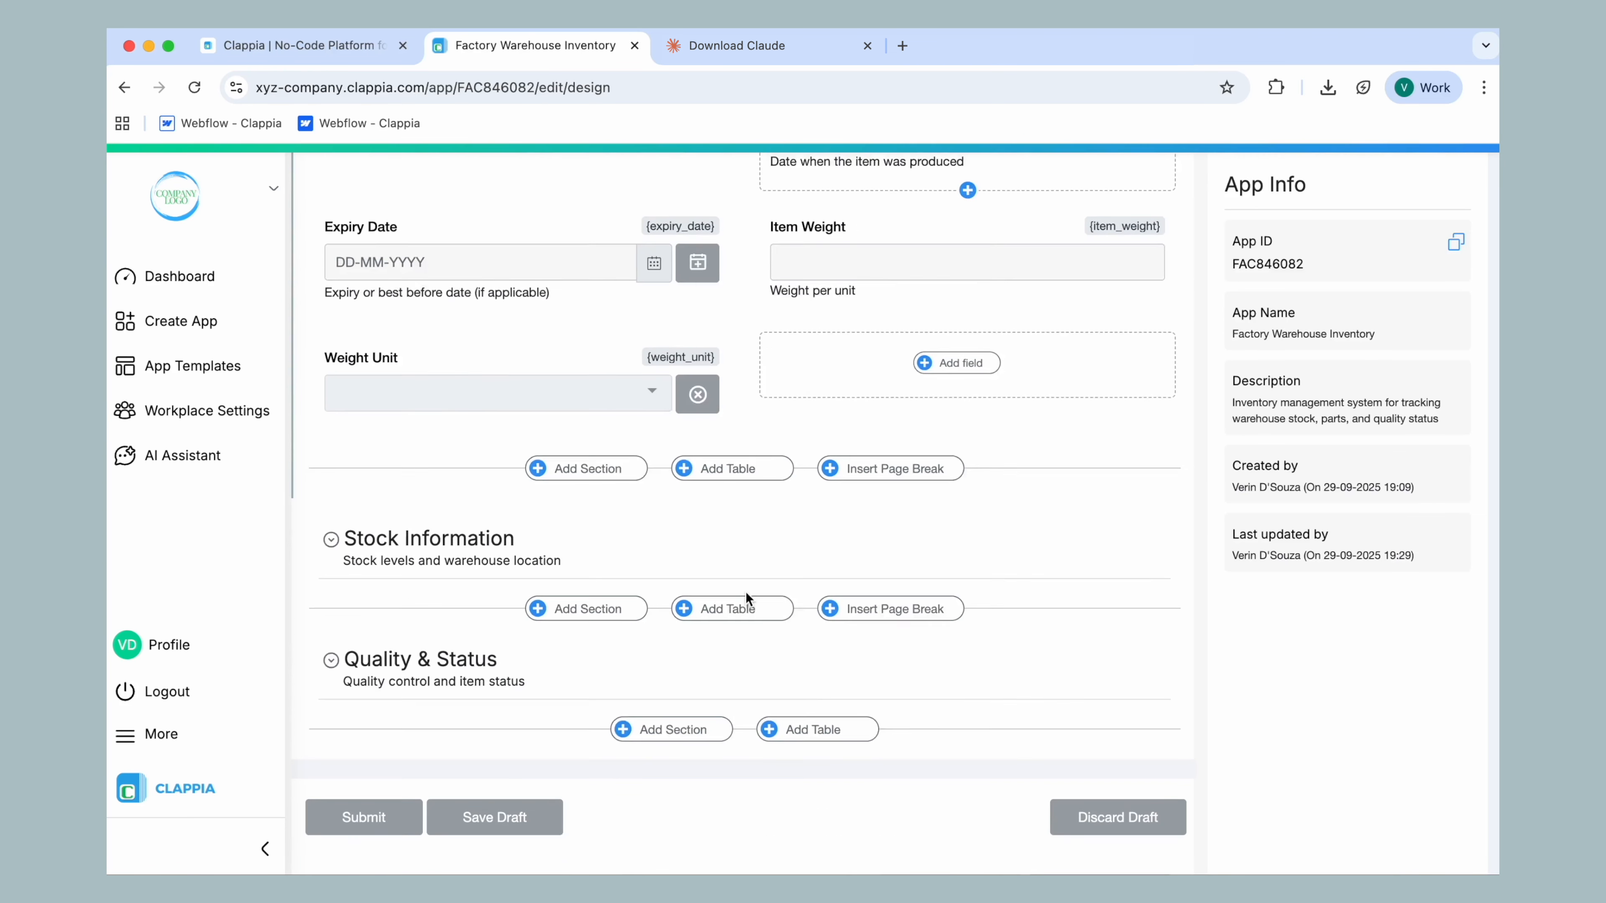
{"action": "left_click", "coordinate": [700, 558]}
{"action": "left_click", "coordinate": [629, 555]}
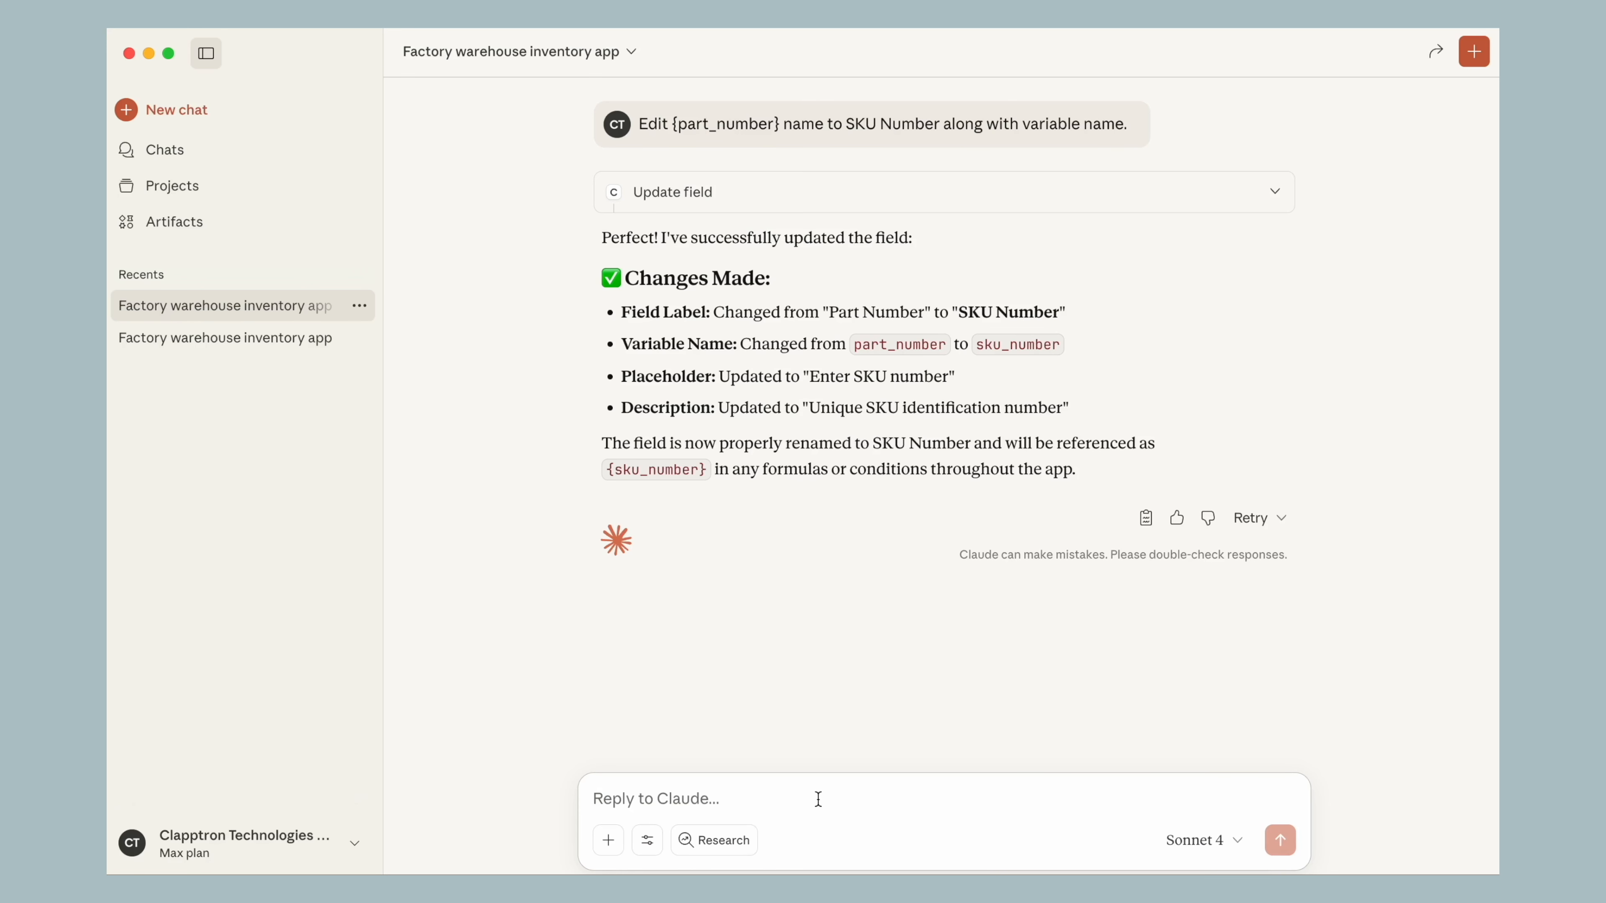
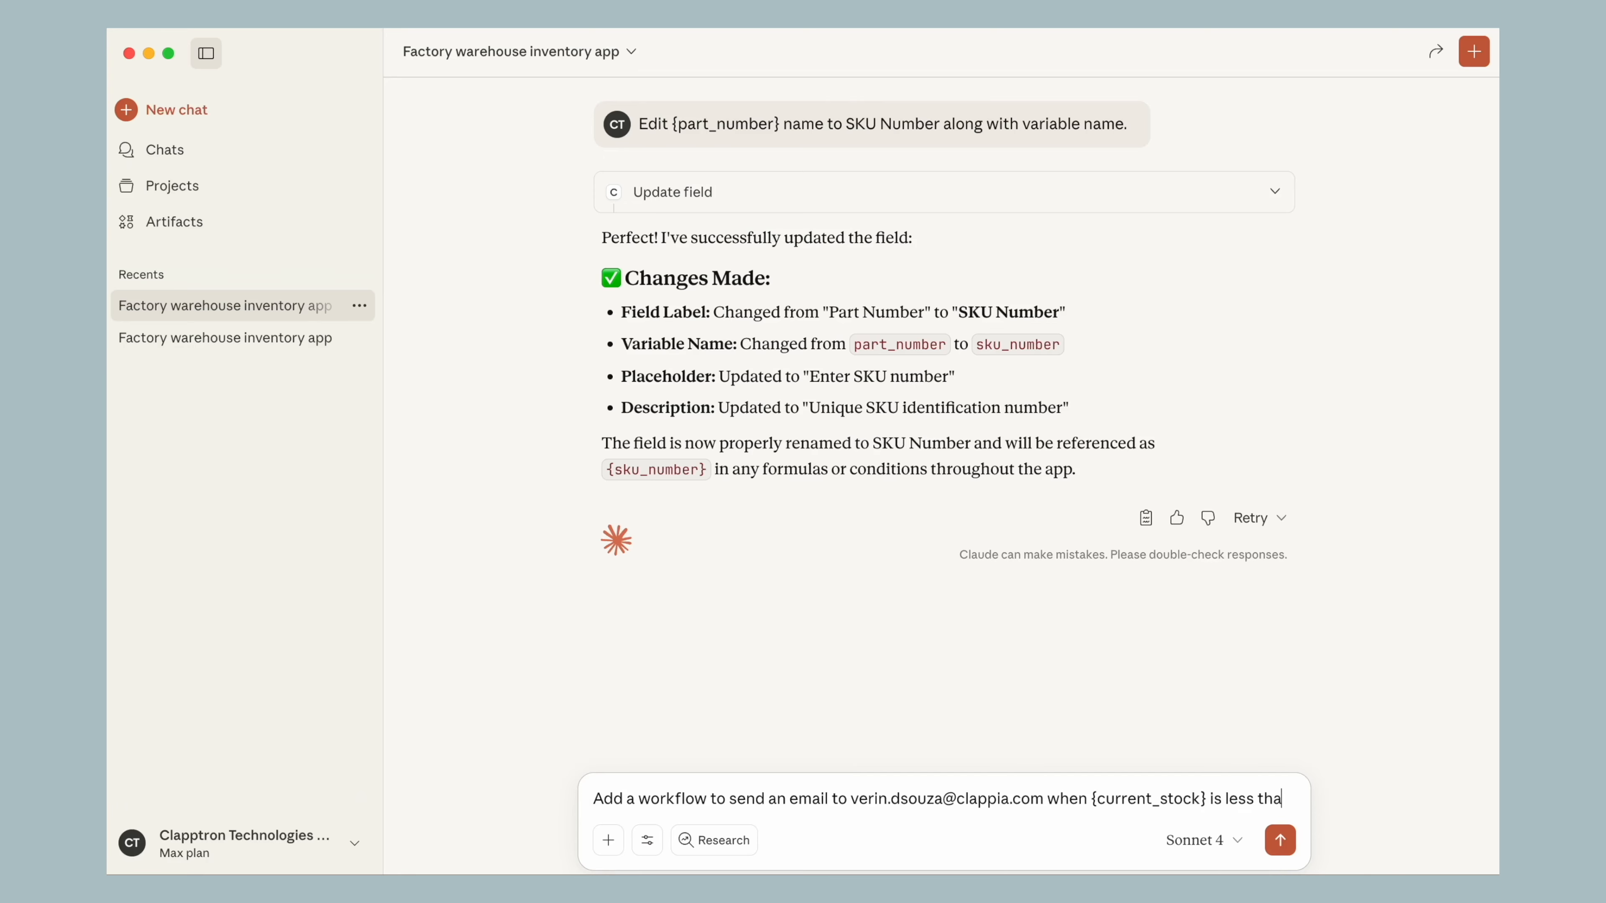
Switch to Claude, request a workflow that emails the recipient's address when {current_stock} is less than 15, and read through the reply
{"action": "type", "text": "n 15."}
{"action": "key", "text": "Return"}
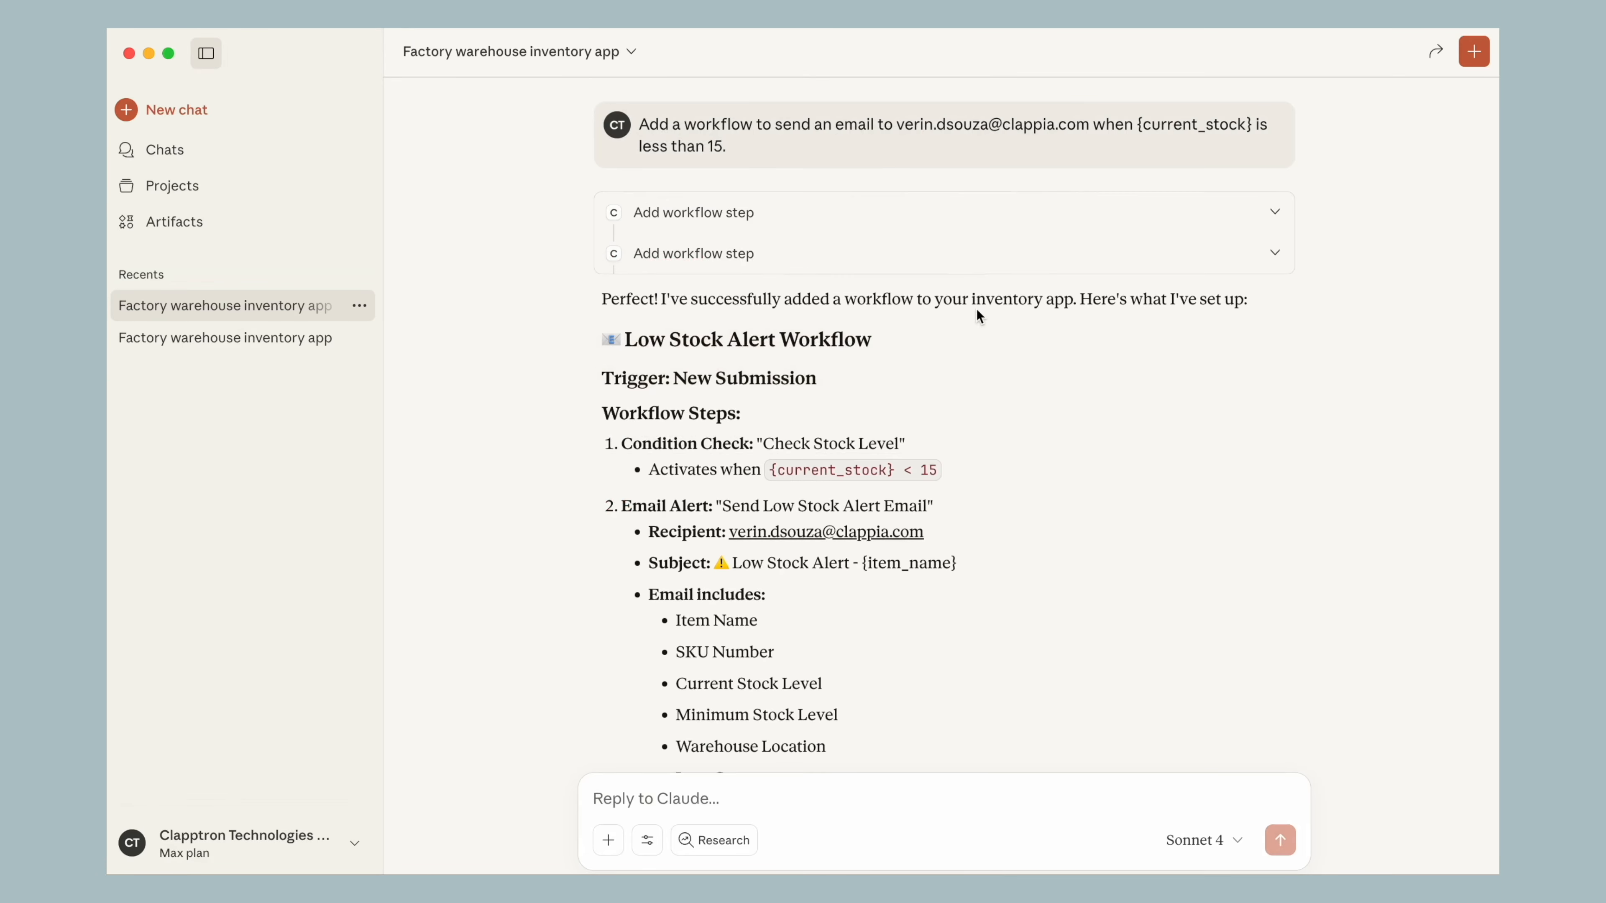
{"action": "scroll", "coordinate": [976, 308], "scroll_direction": "down", "scroll_amount": 4}
{"action": "scroll", "coordinate": [976, 308], "scroll_direction": "up", "scroll_amount": 2}
{"action": "scroll", "coordinate": [978, 316], "scroll_direction": "down", "scroll_amount": 3}
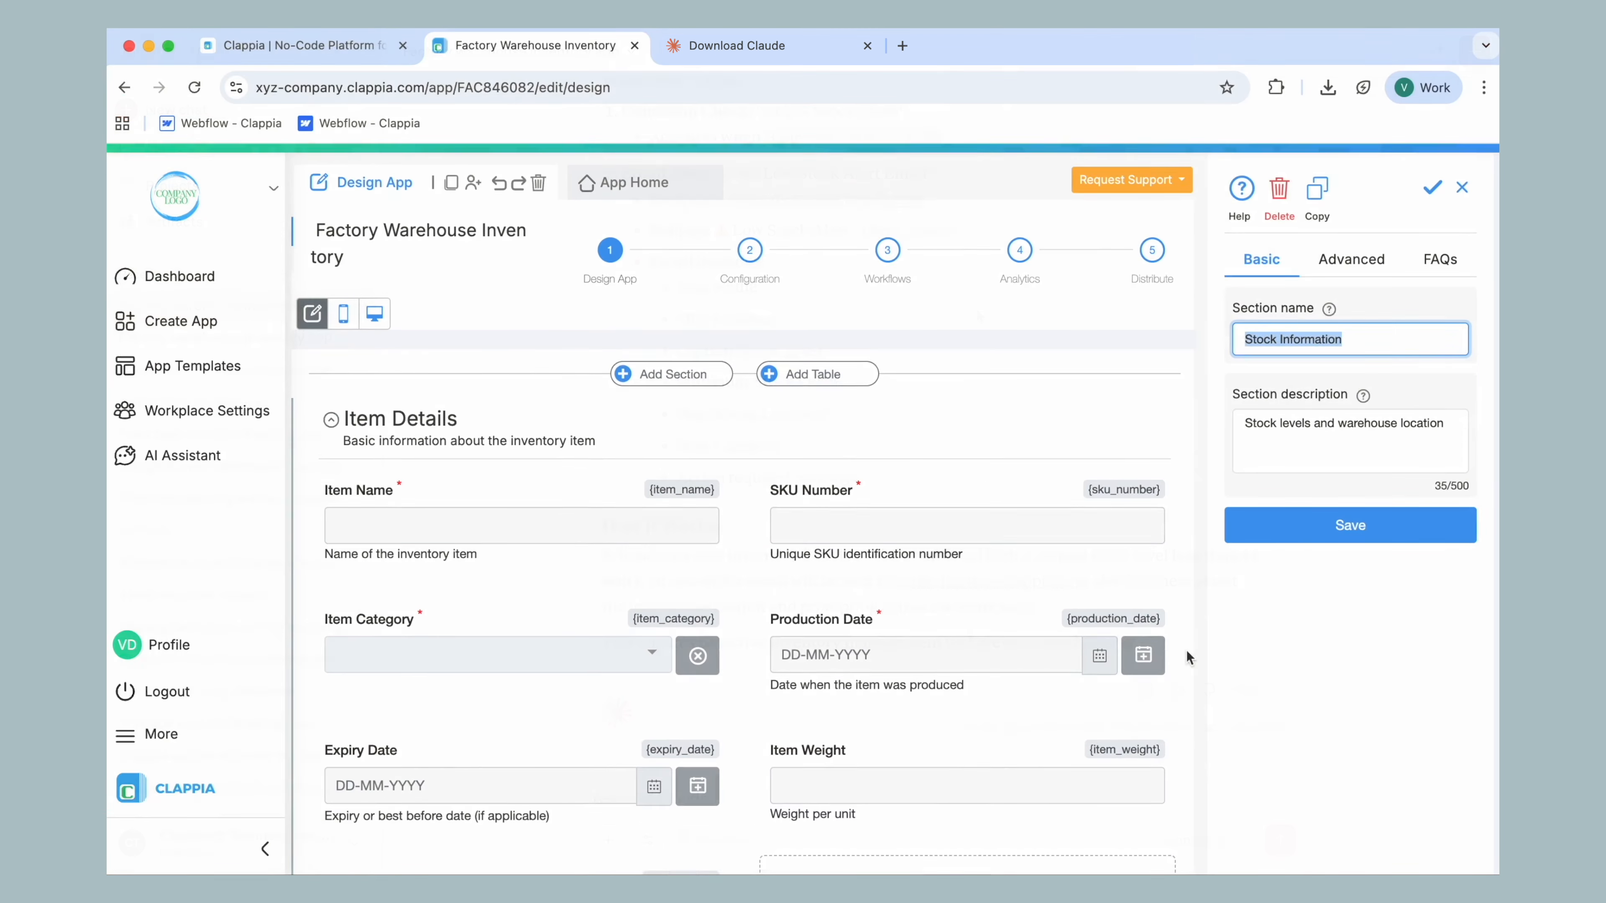
Switch to Chrome, reload the app's workflows, and examine the stock-level condition and the alert email's recipient, subject and body
{"action": "left_click", "coordinate": [886, 250]}
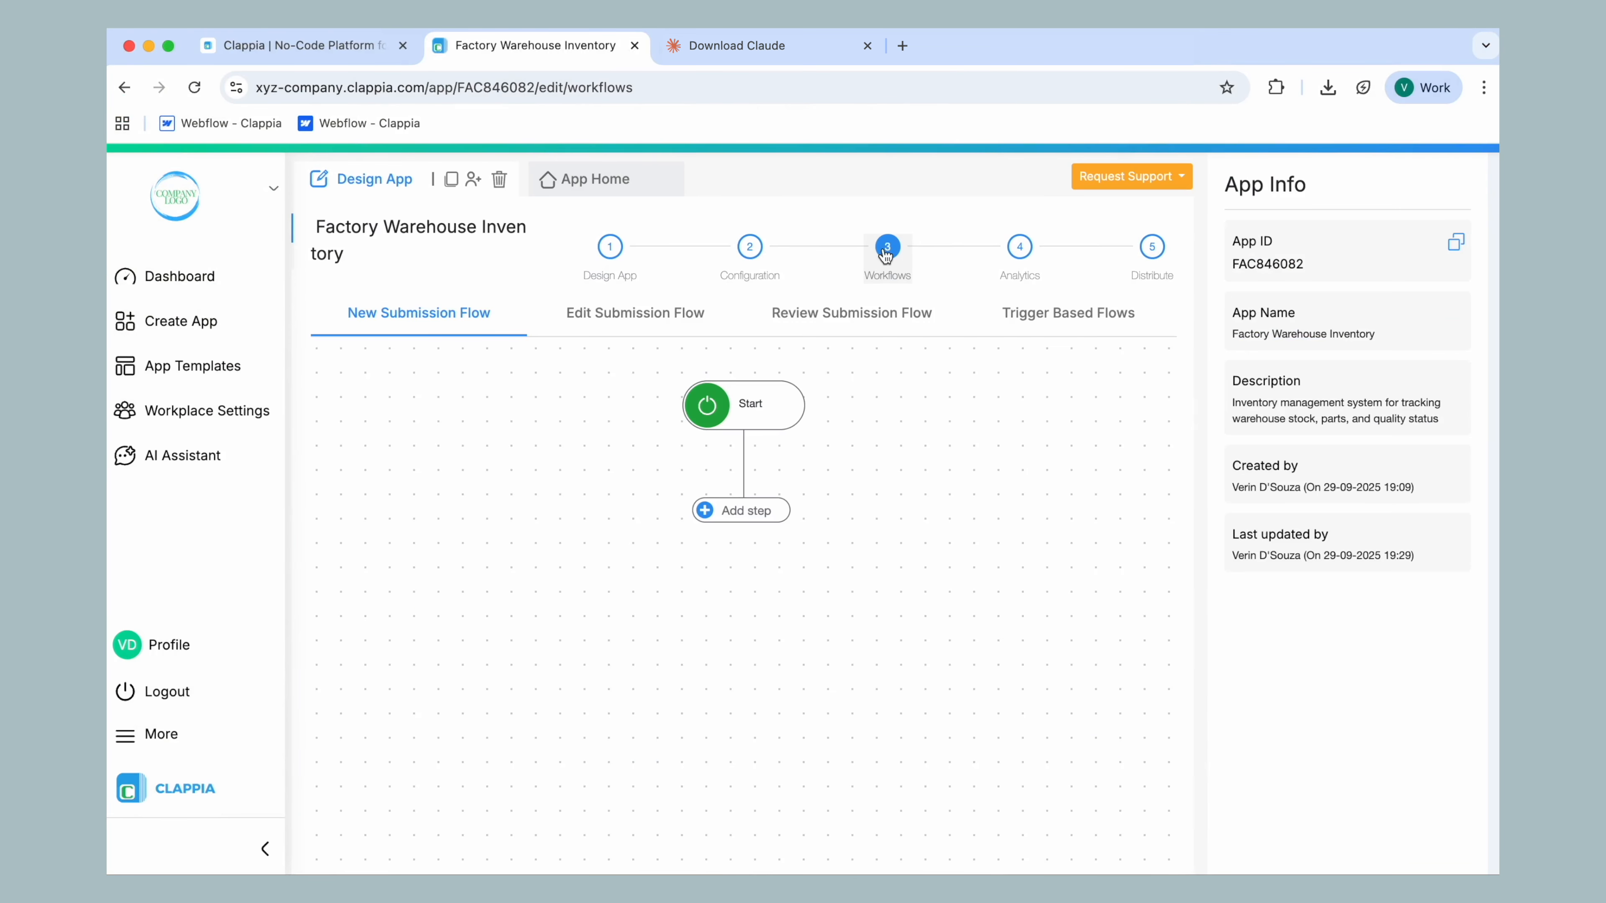
{"action": "left_click", "coordinate": [195, 88]}
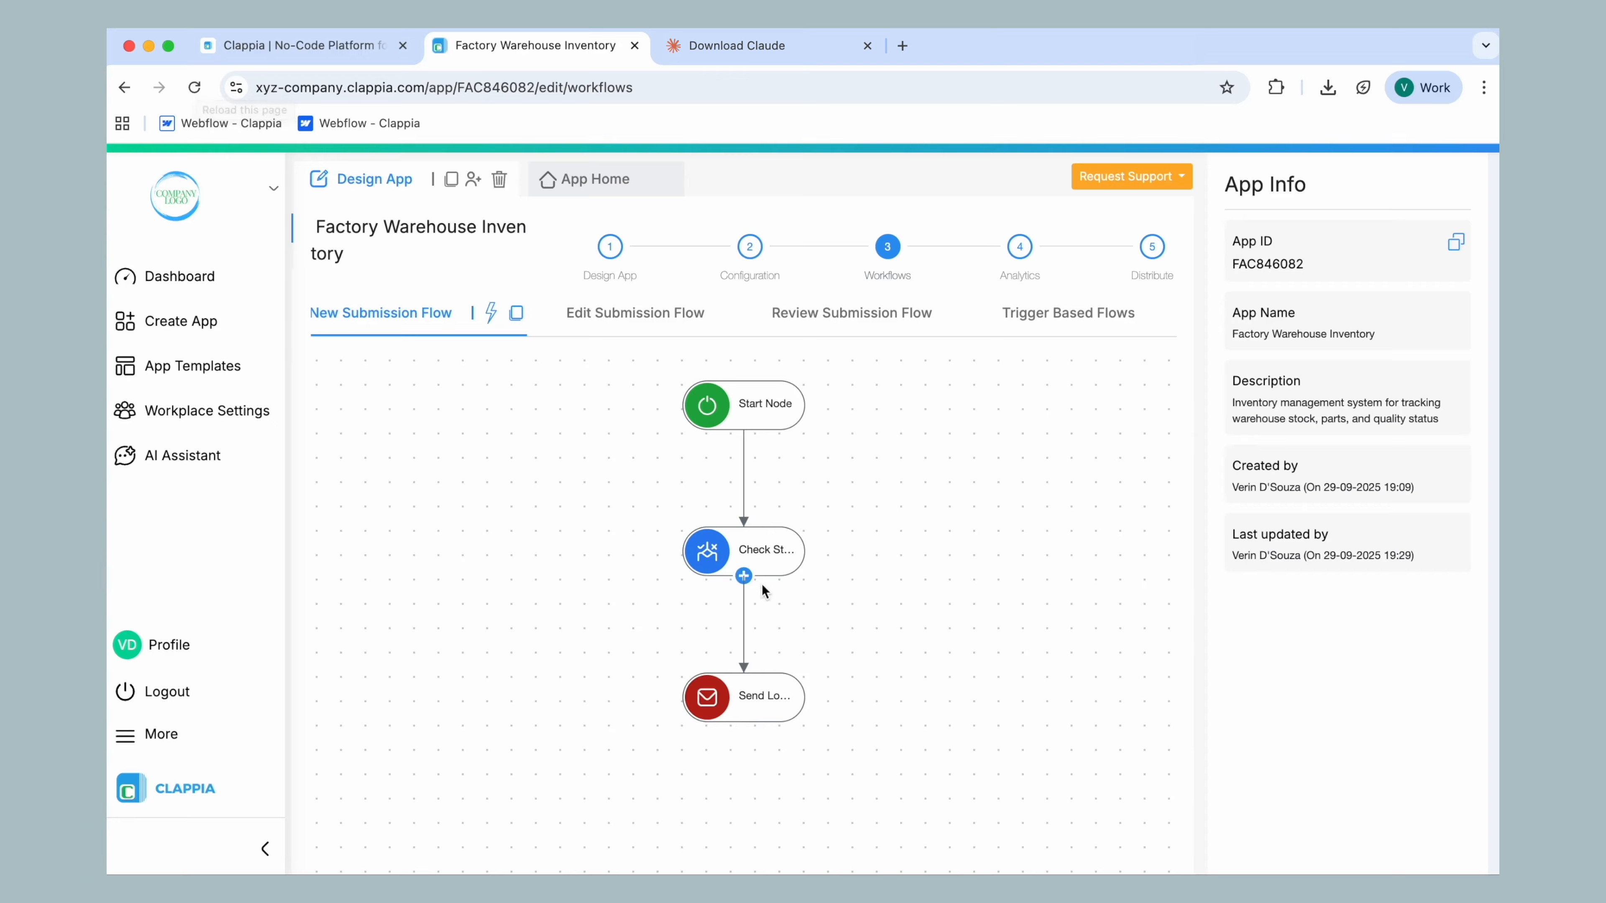
{"action": "left_click", "coordinate": [765, 557]}
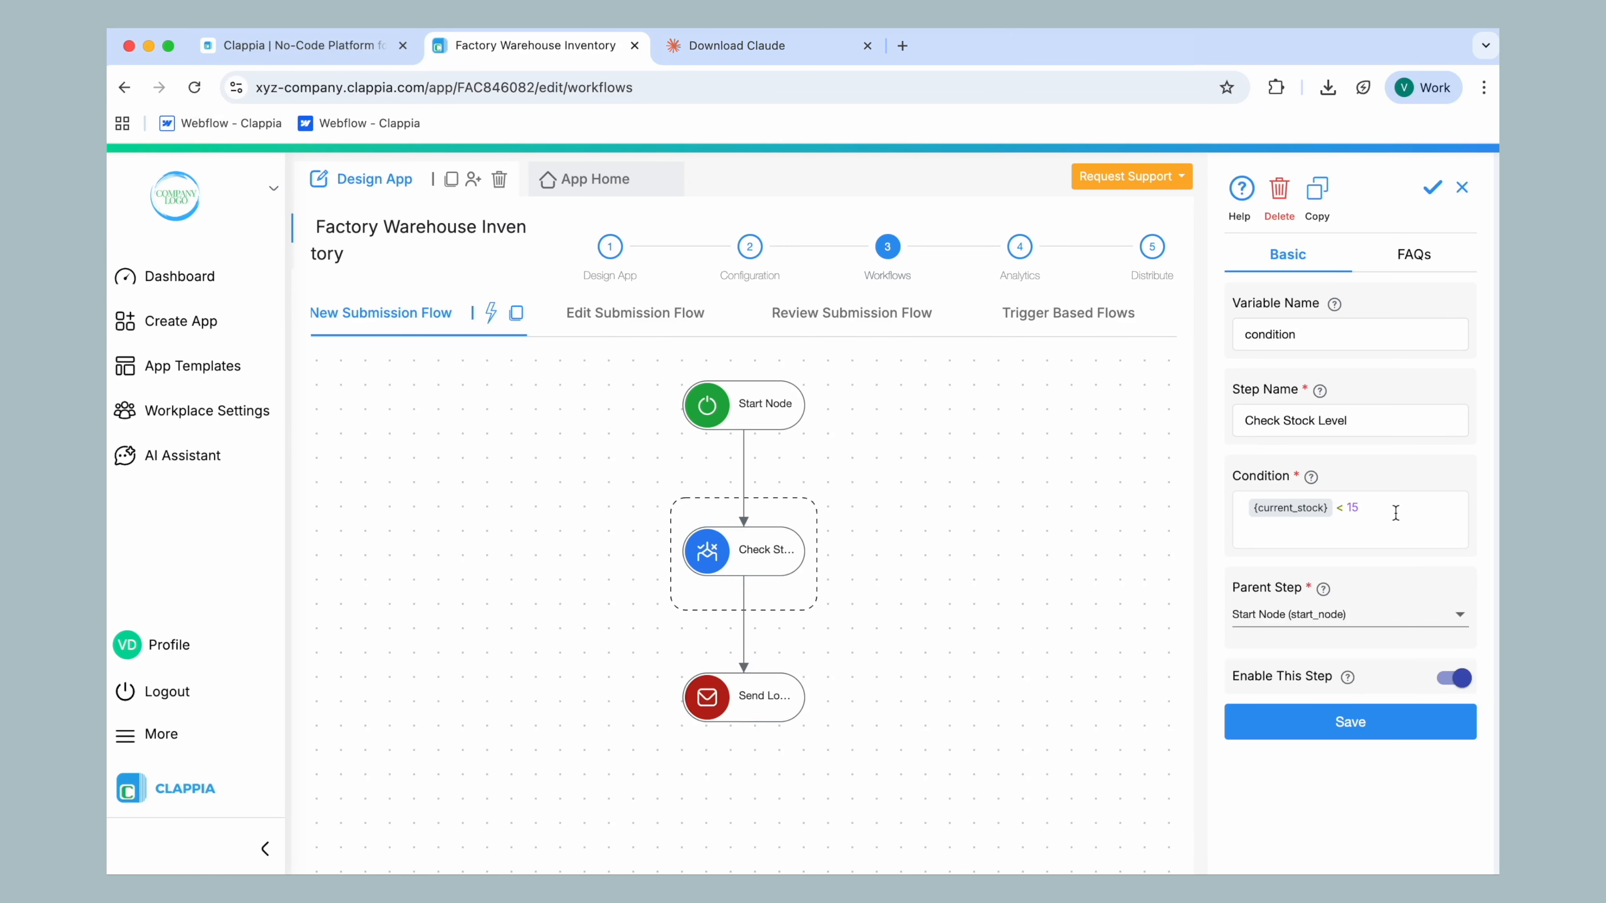
{"action": "left_click", "coordinate": [798, 694]}
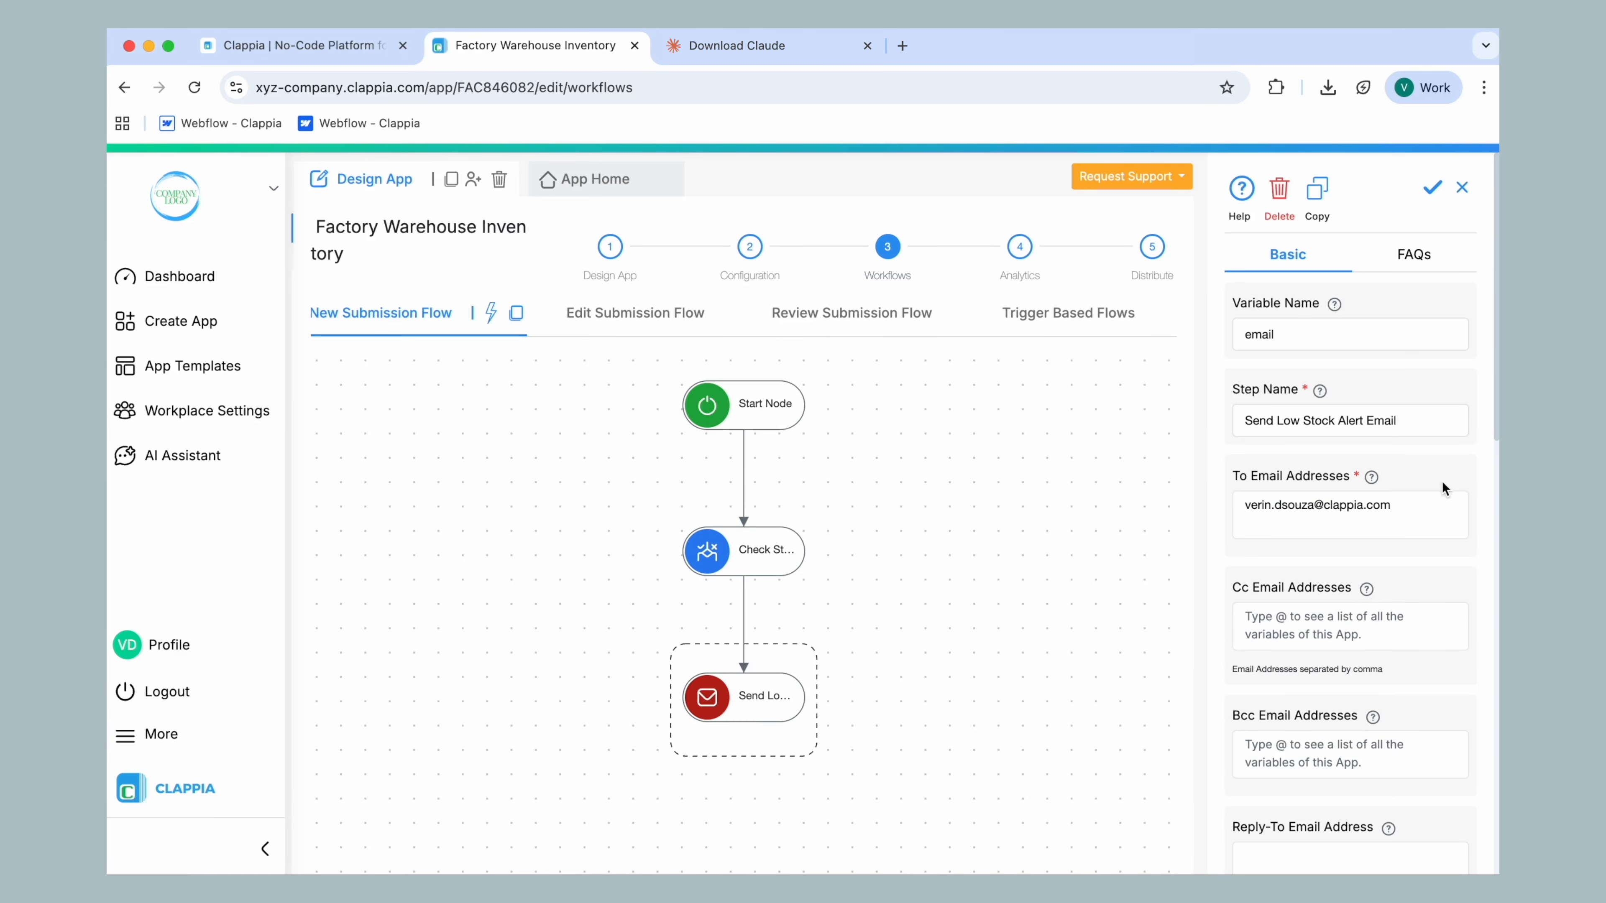
{"action": "scroll", "coordinate": [1420, 504], "scroll_direction": "down", "scroll_amount": 10}
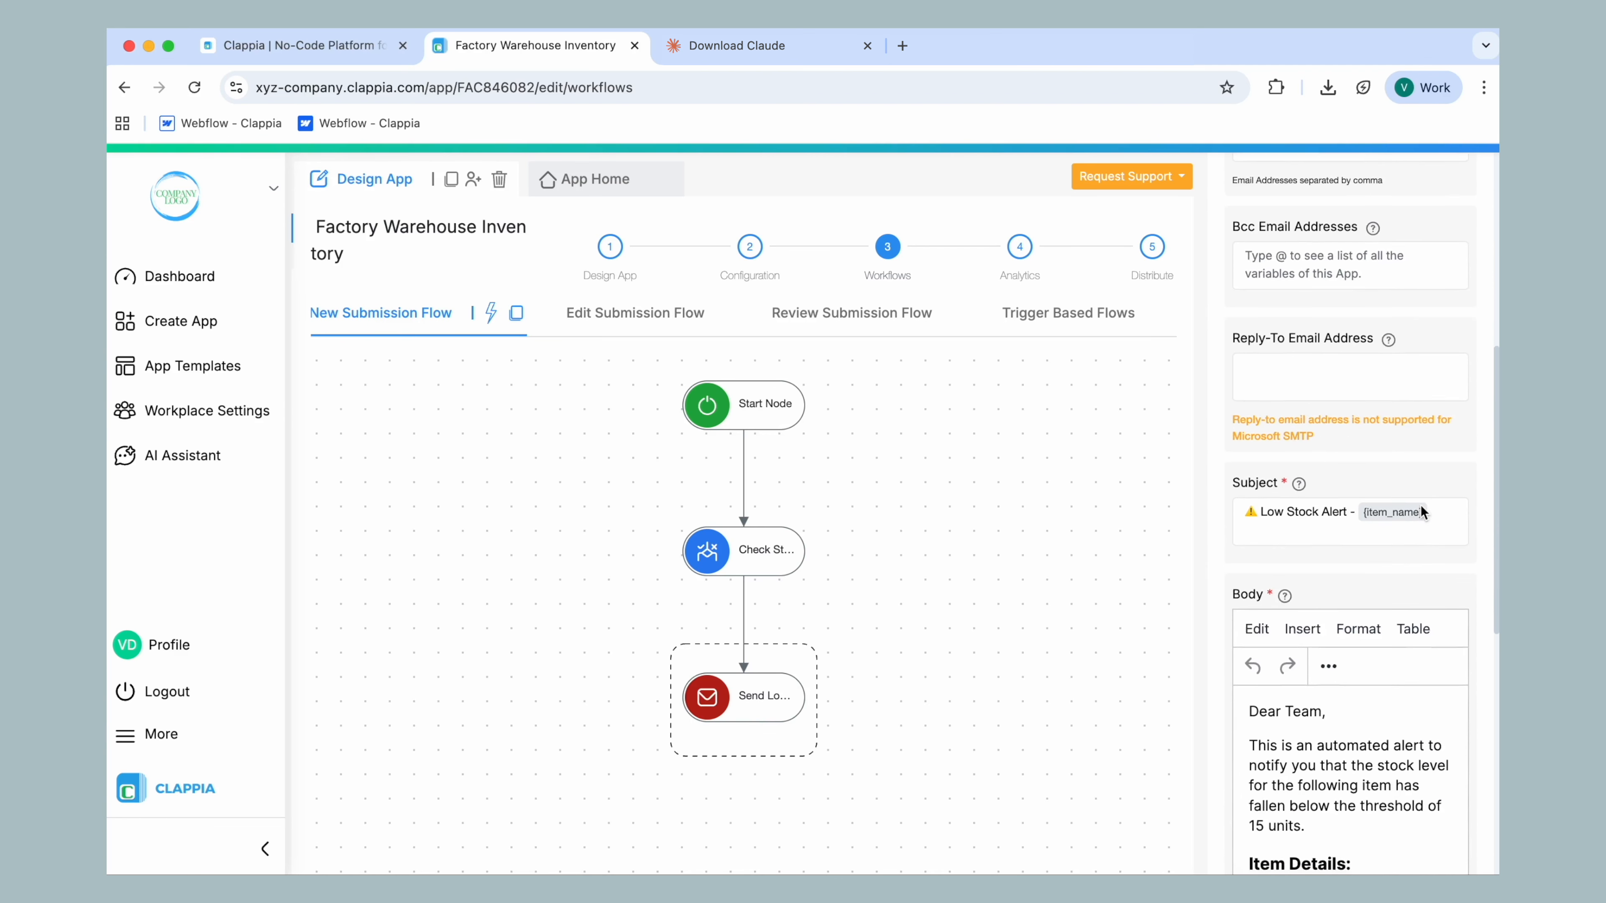
{"action": "scroll", "coordinate": [1420, 505], "scroll_direction": "down", "scroll_amount": 3}
{"action": "scroll", "coordinate": [1391, 502], "scroll_direction": "down", "scroll_amount": 5}
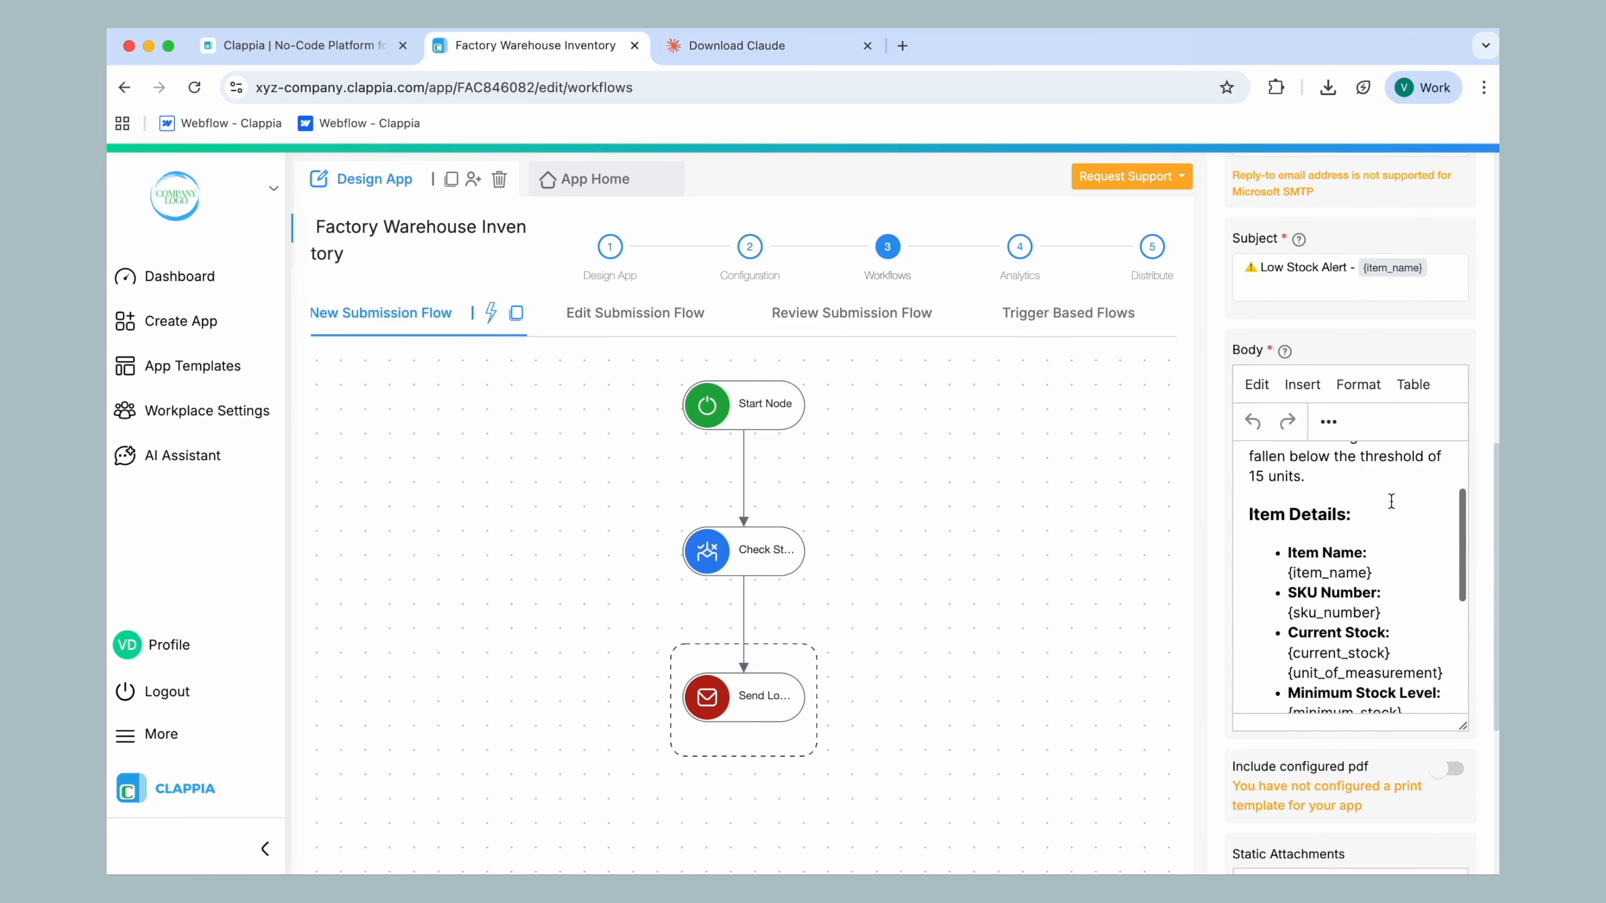
{"action": "scroll", "coordinate": [1392, 501], "scroll_direction": "down", "scroll_amount": 3}
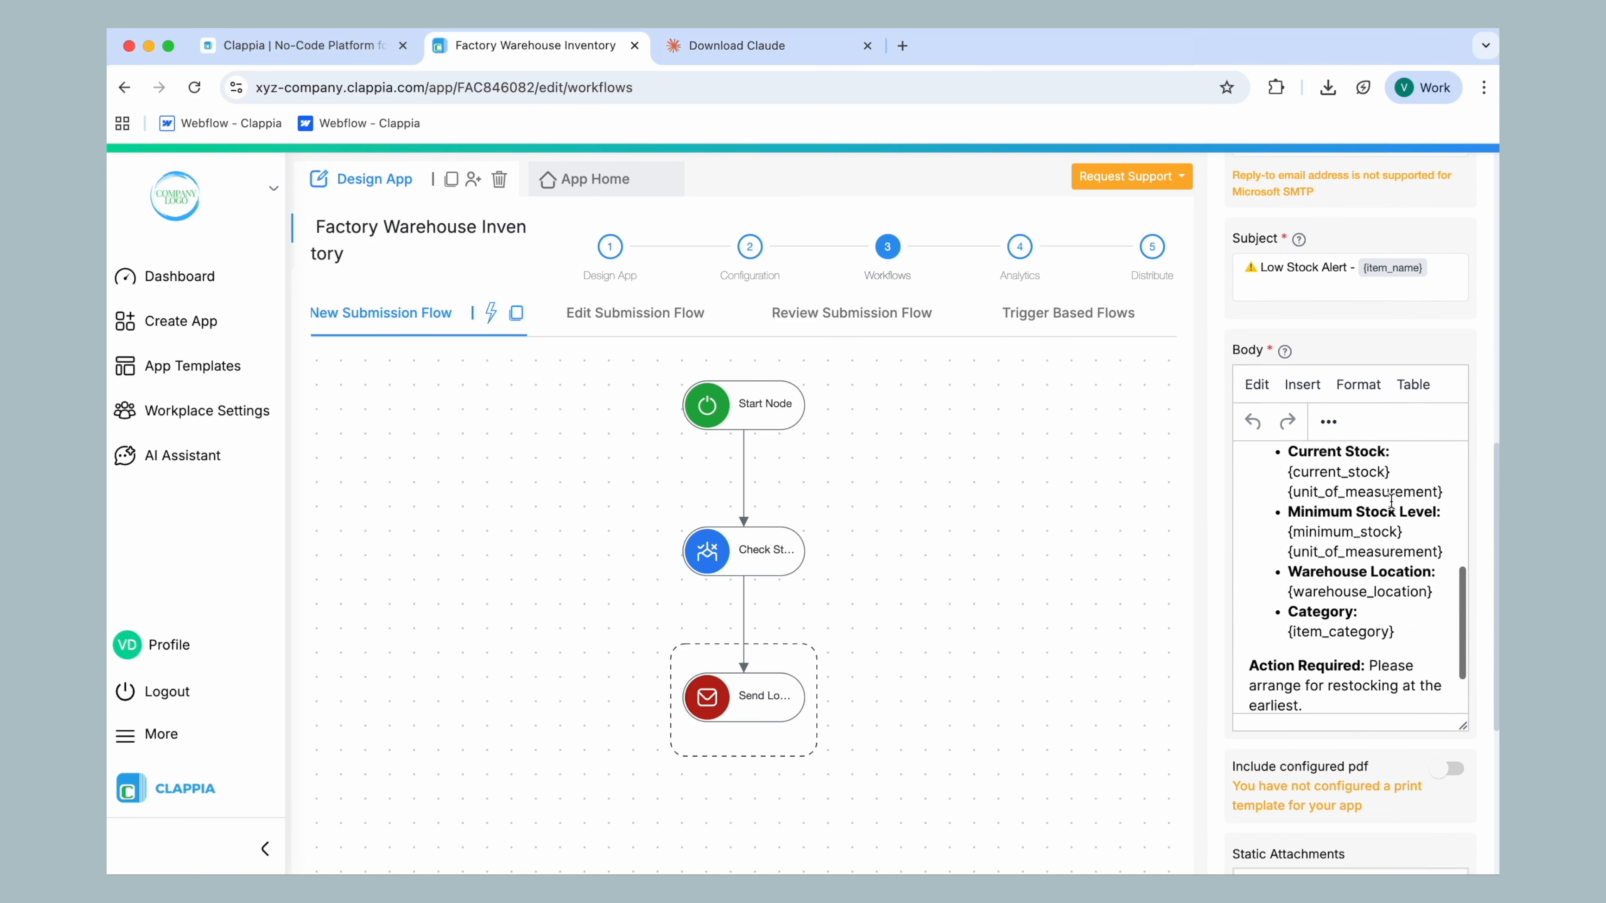
{"action": "scroll", "coordinate": [1391, 502], "scroll_direction": "up", "scroll_amount": 6}
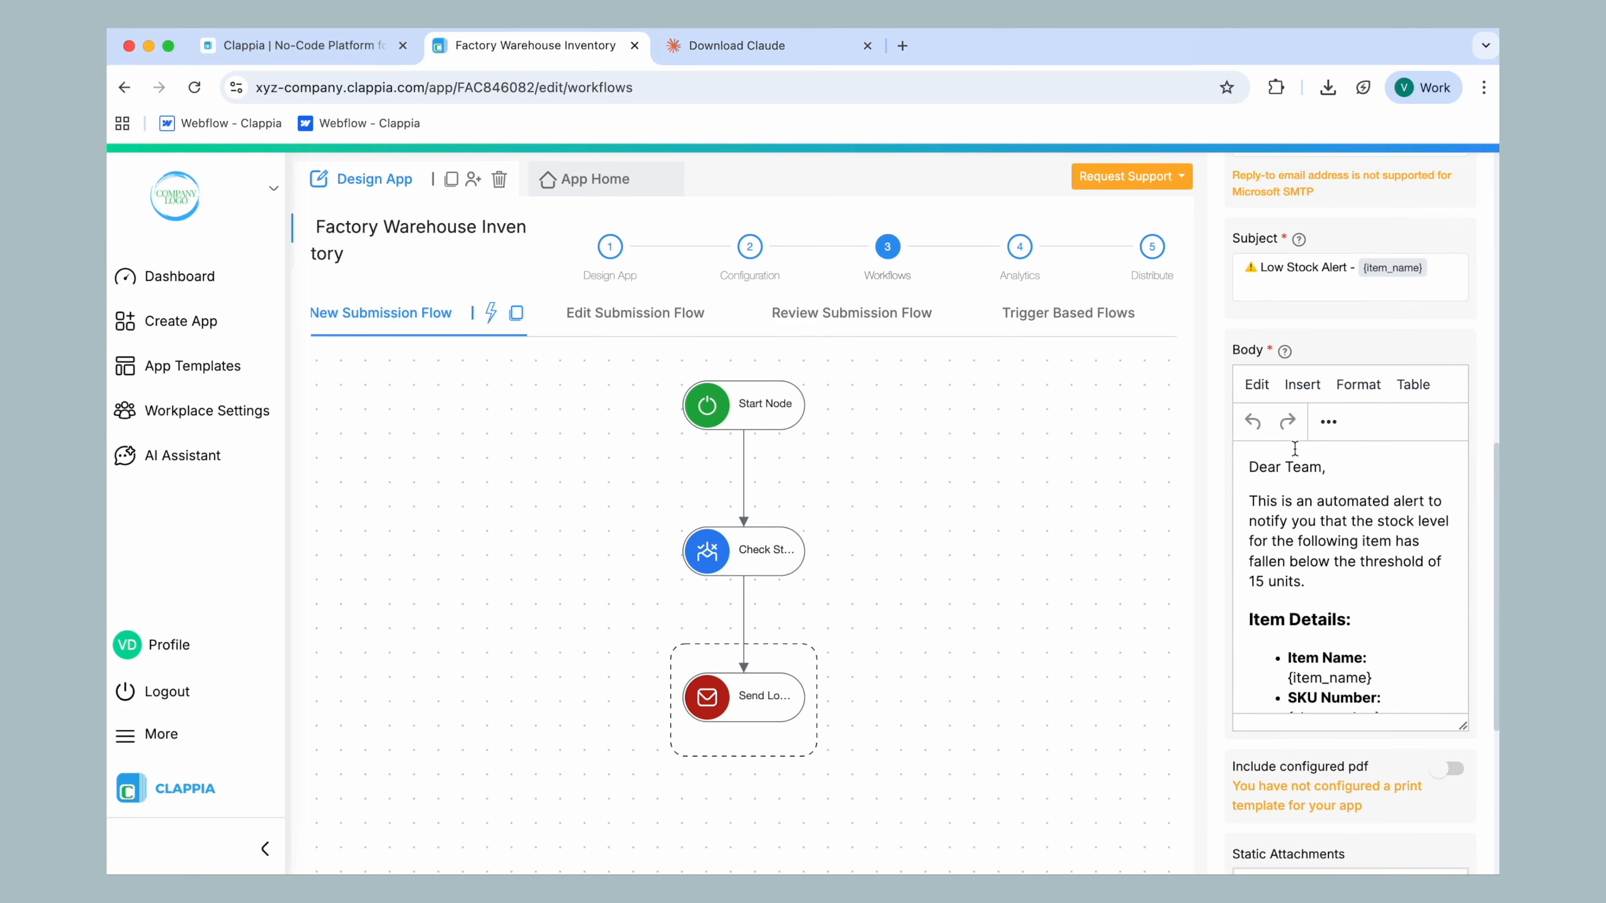
Open the app's analytics setup and view the chart types available for the Live Dashboard
{"action": "left_click", "coordinate": [1022, 253]}
{"action": "left_click", "coordinate": [524, 397]}
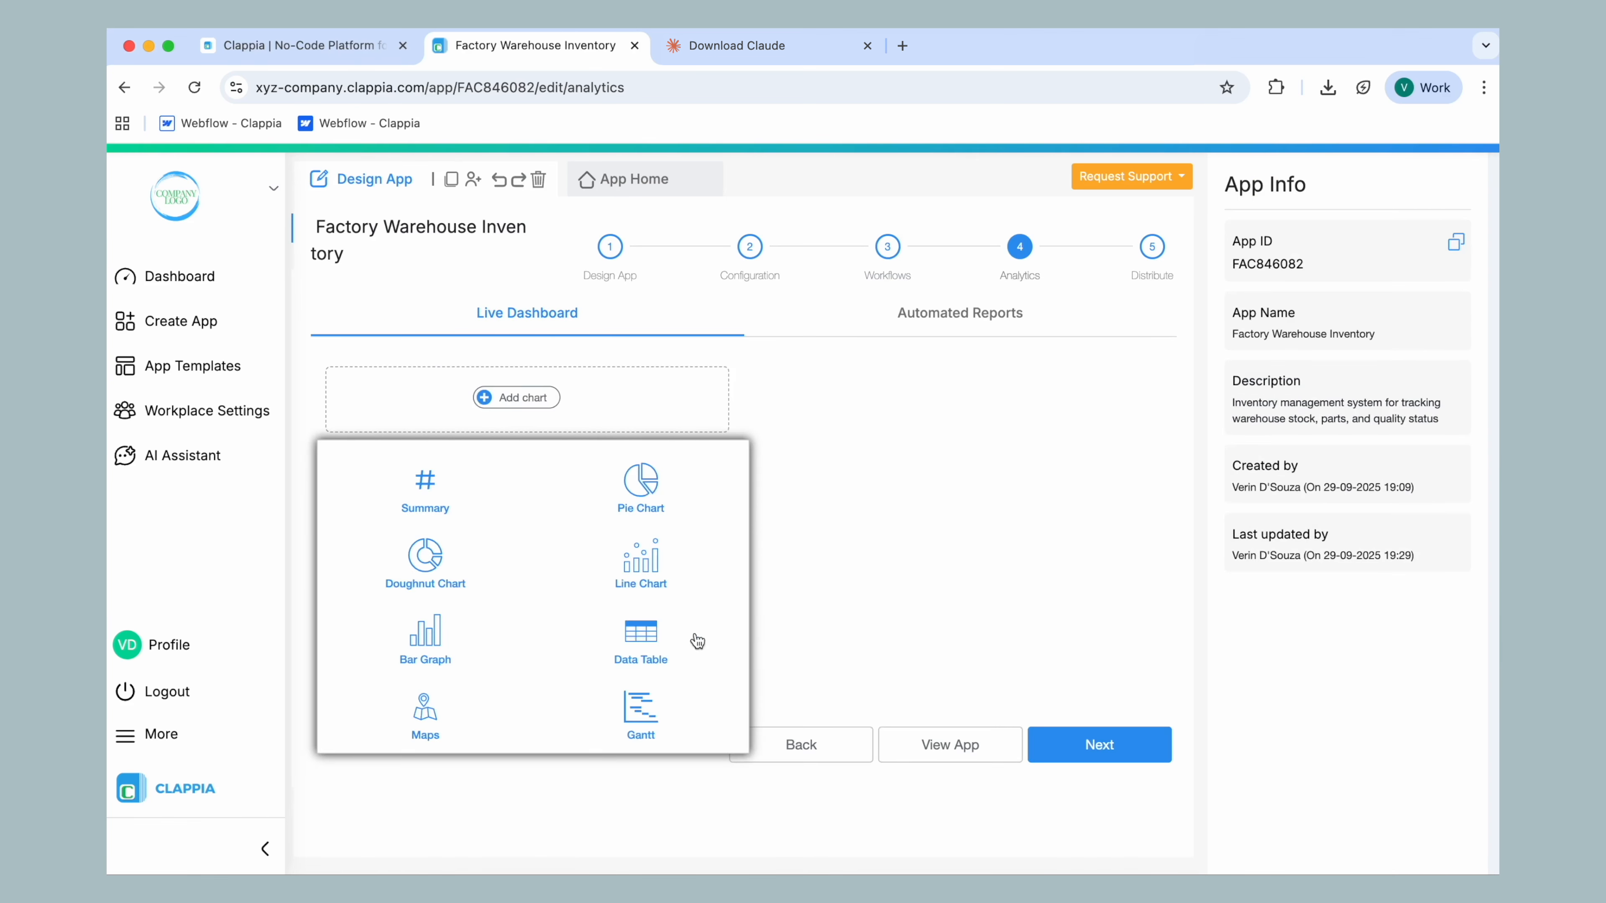
{"action": "left_click", "coordinate": [820, 528]}
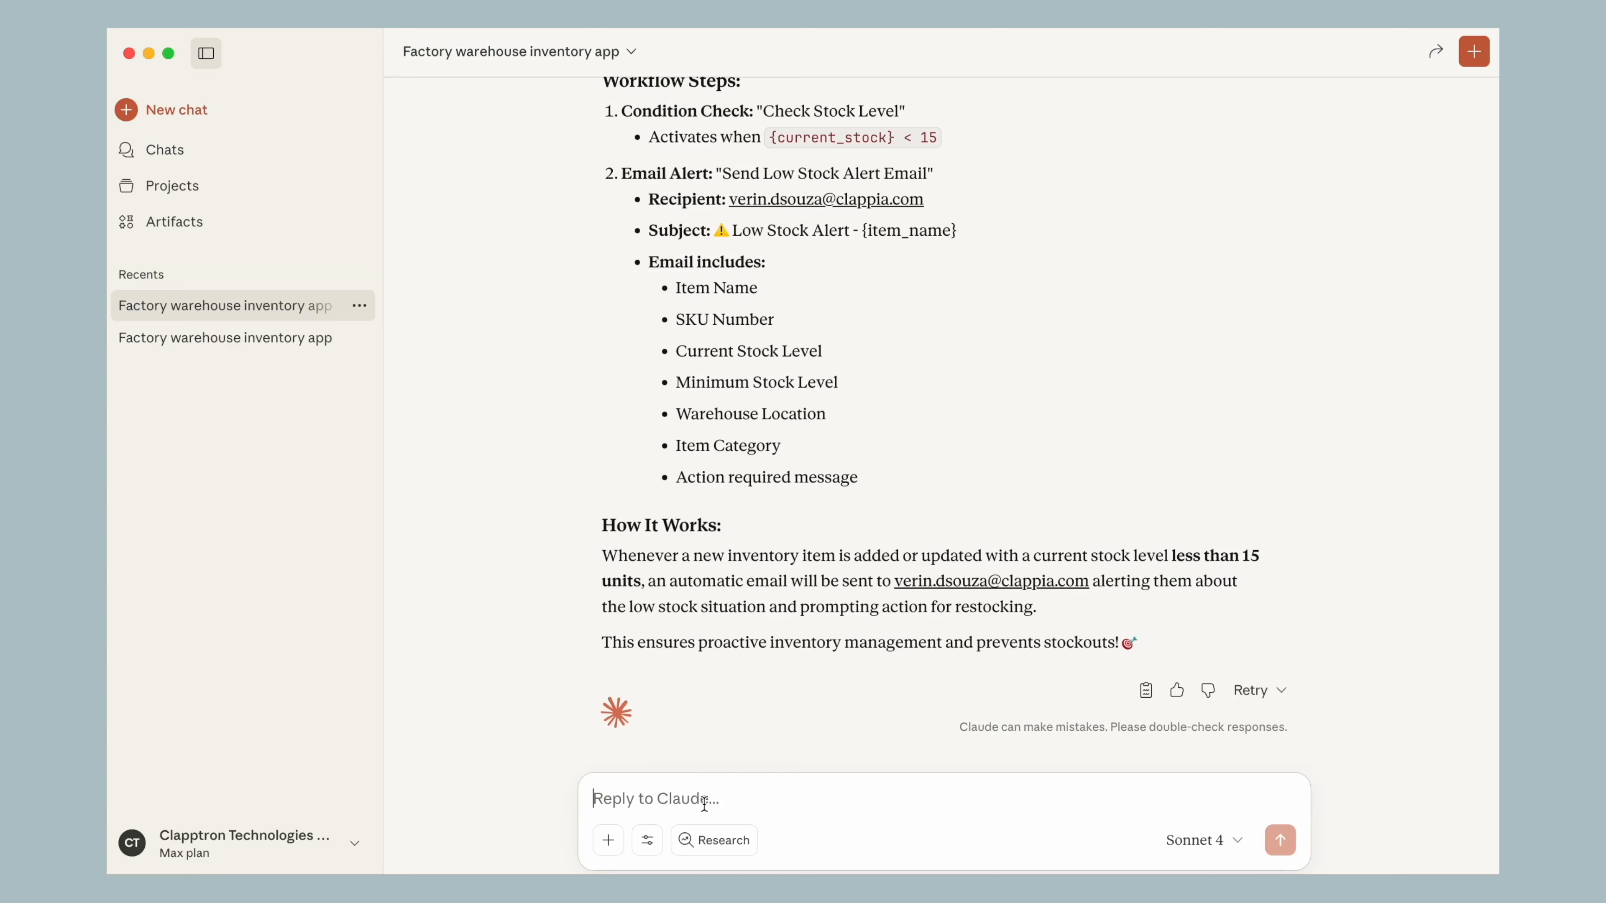
Switch to Claude and send the prompt "Add a bar chart to show current stock levels by supplier."
{"action": "type", "text": "Add a bar chart to show current stock levels by supplier."}
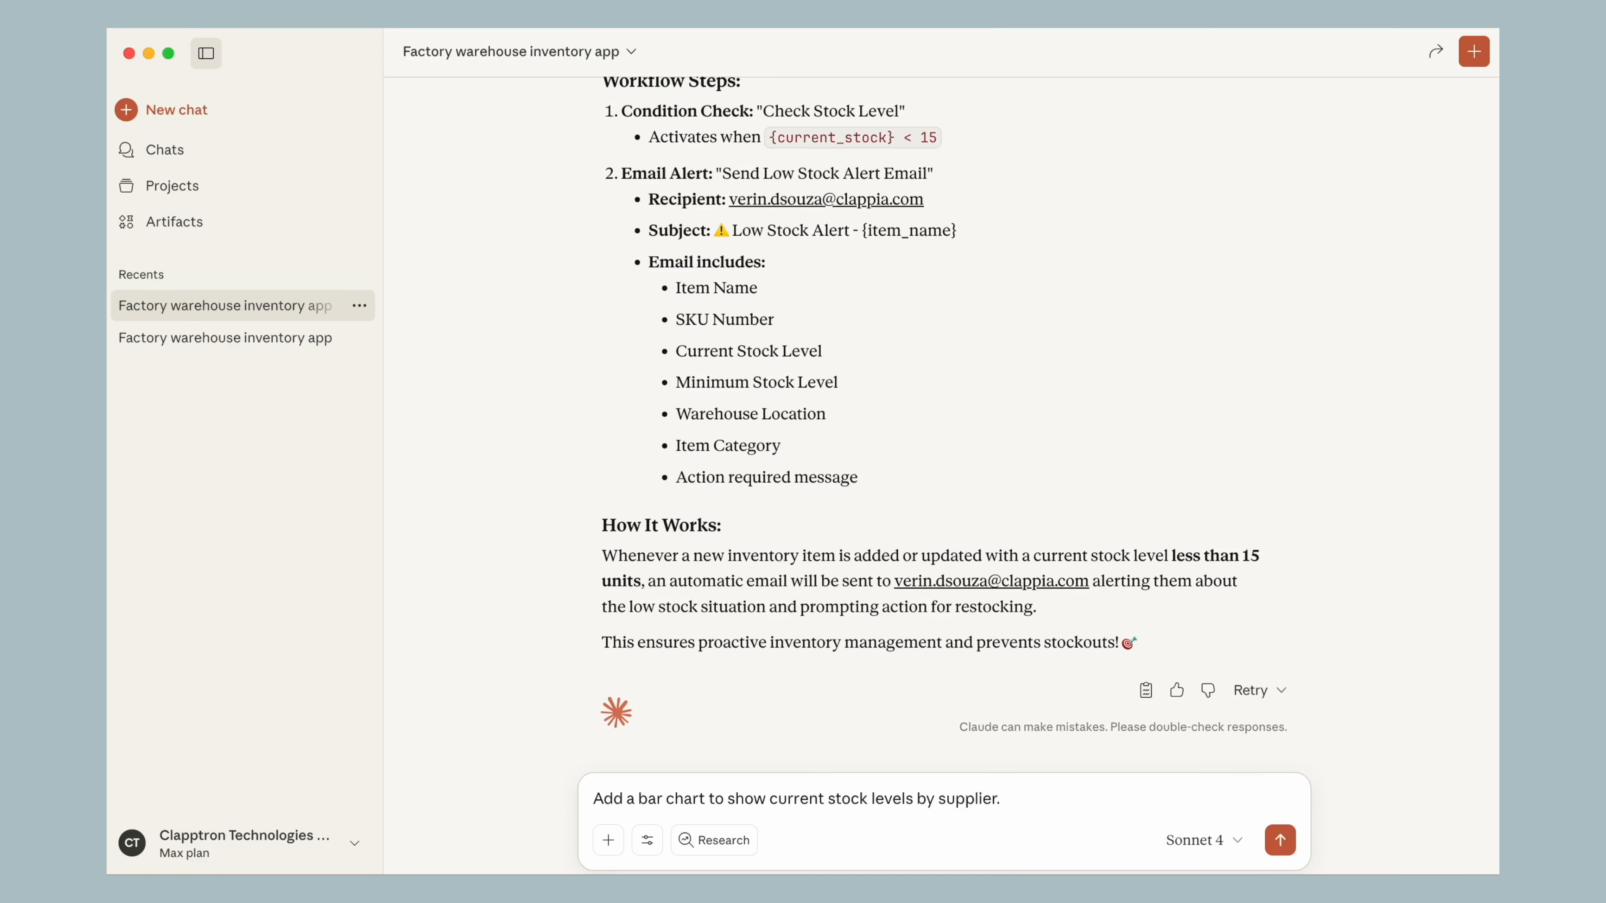
{"action": "key", "text": "Return"}
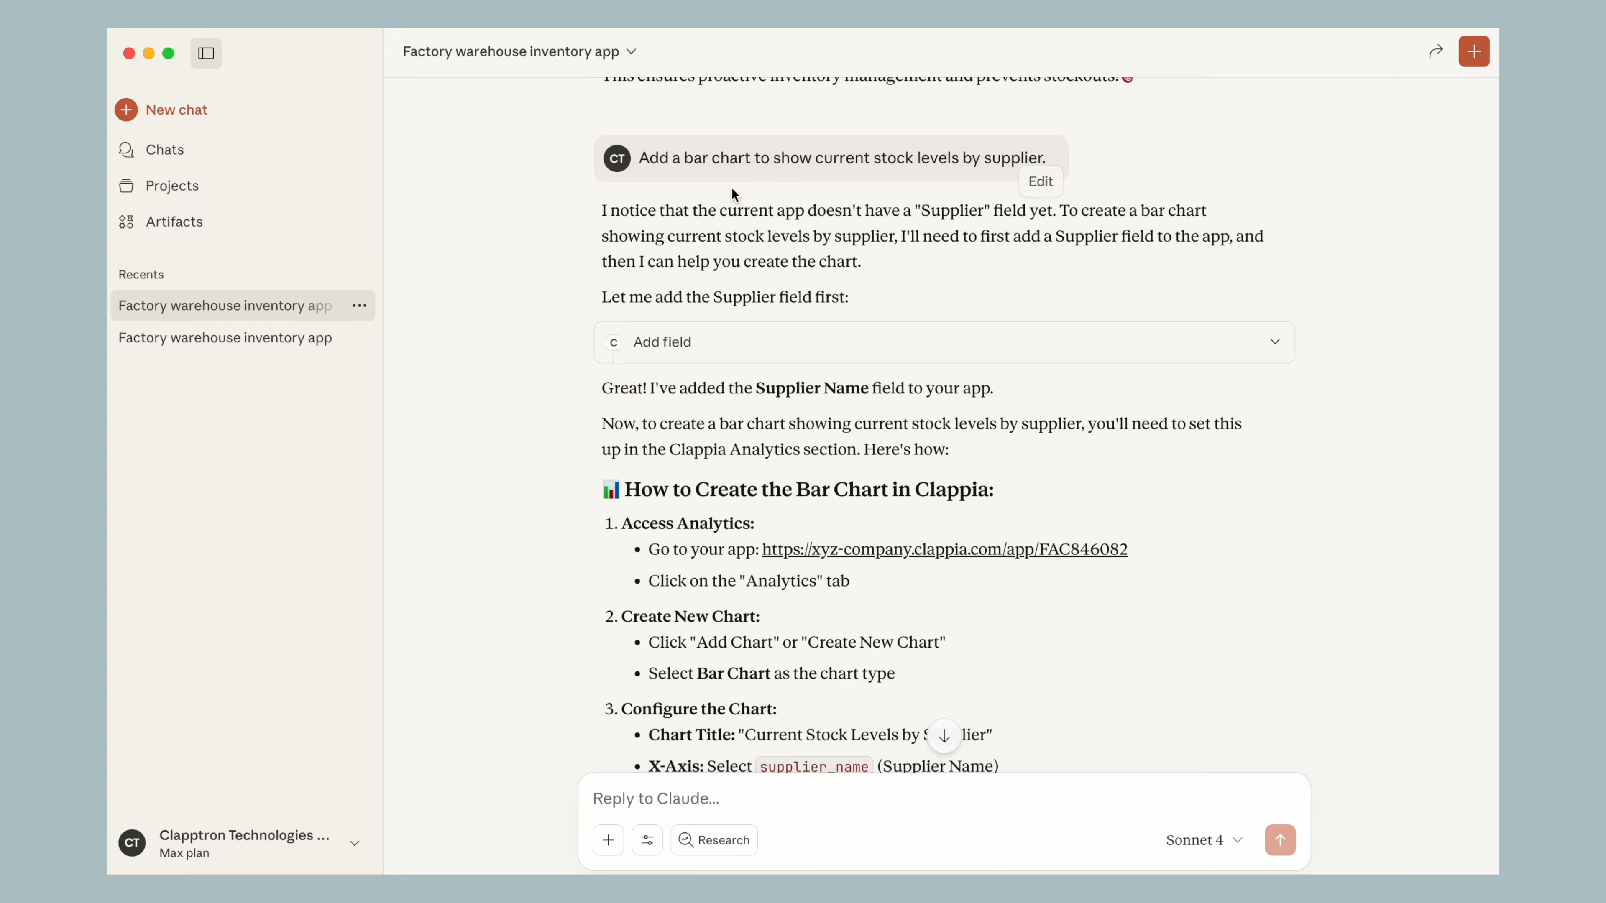
Read Claude's reply about the missing Supplier field, the added Supplier Name field and the bar chart instructions
{"action": "left_click_drag", "start_coordinate": [721, 211], "coordinate": [1086, 204]}
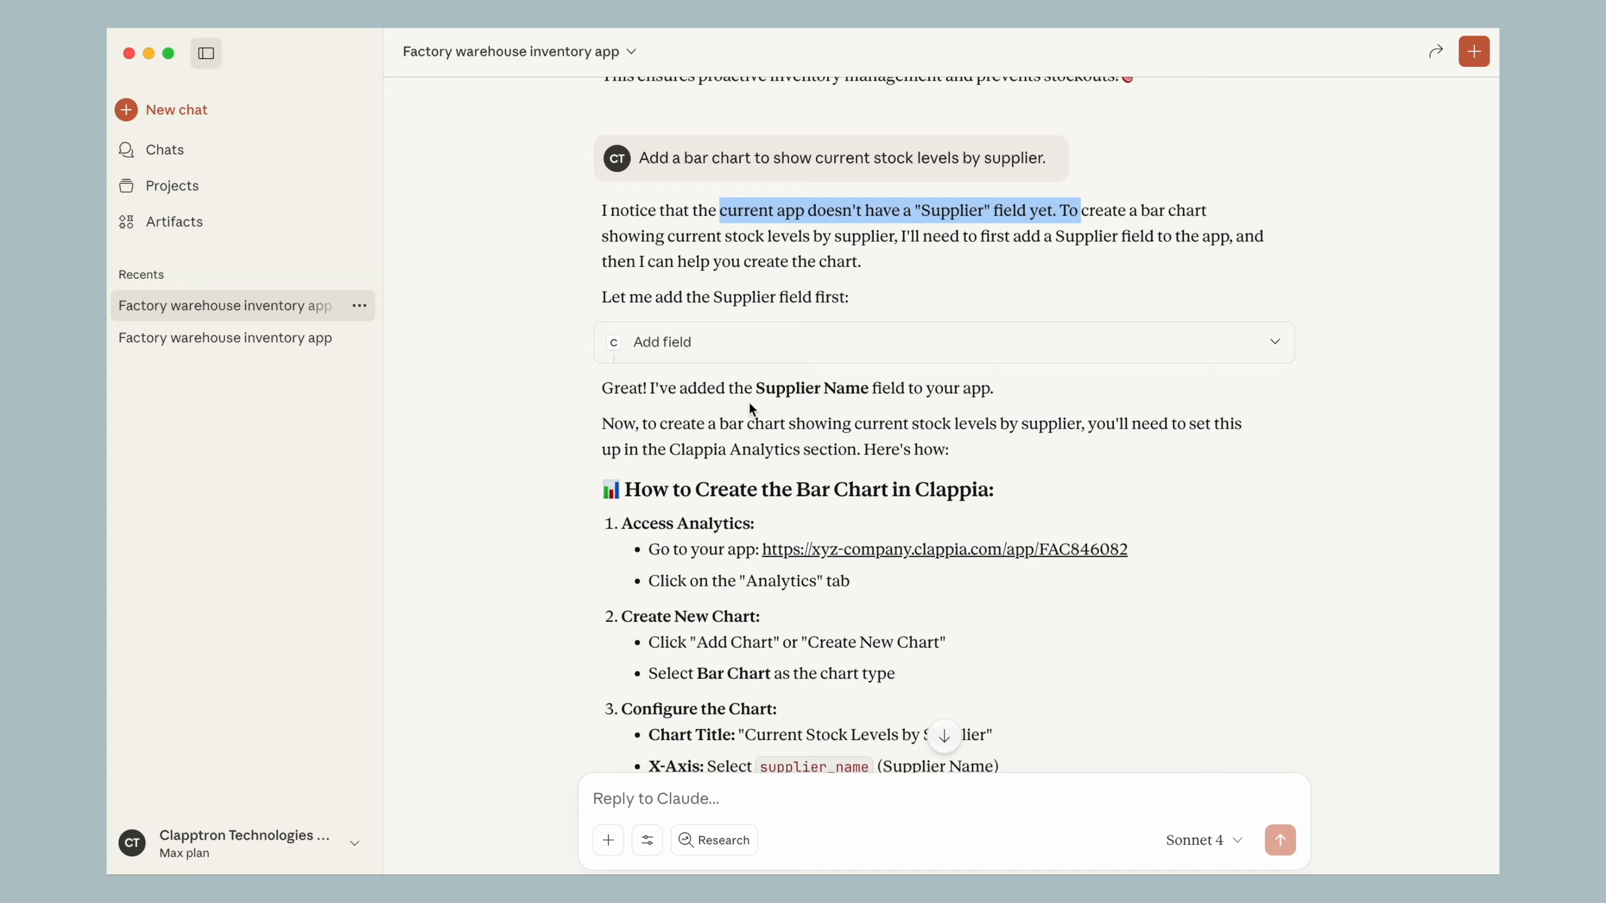
{"action": "left_click_drag", "start_coordinate": [753, 388], "coordinate": [836, 393]}
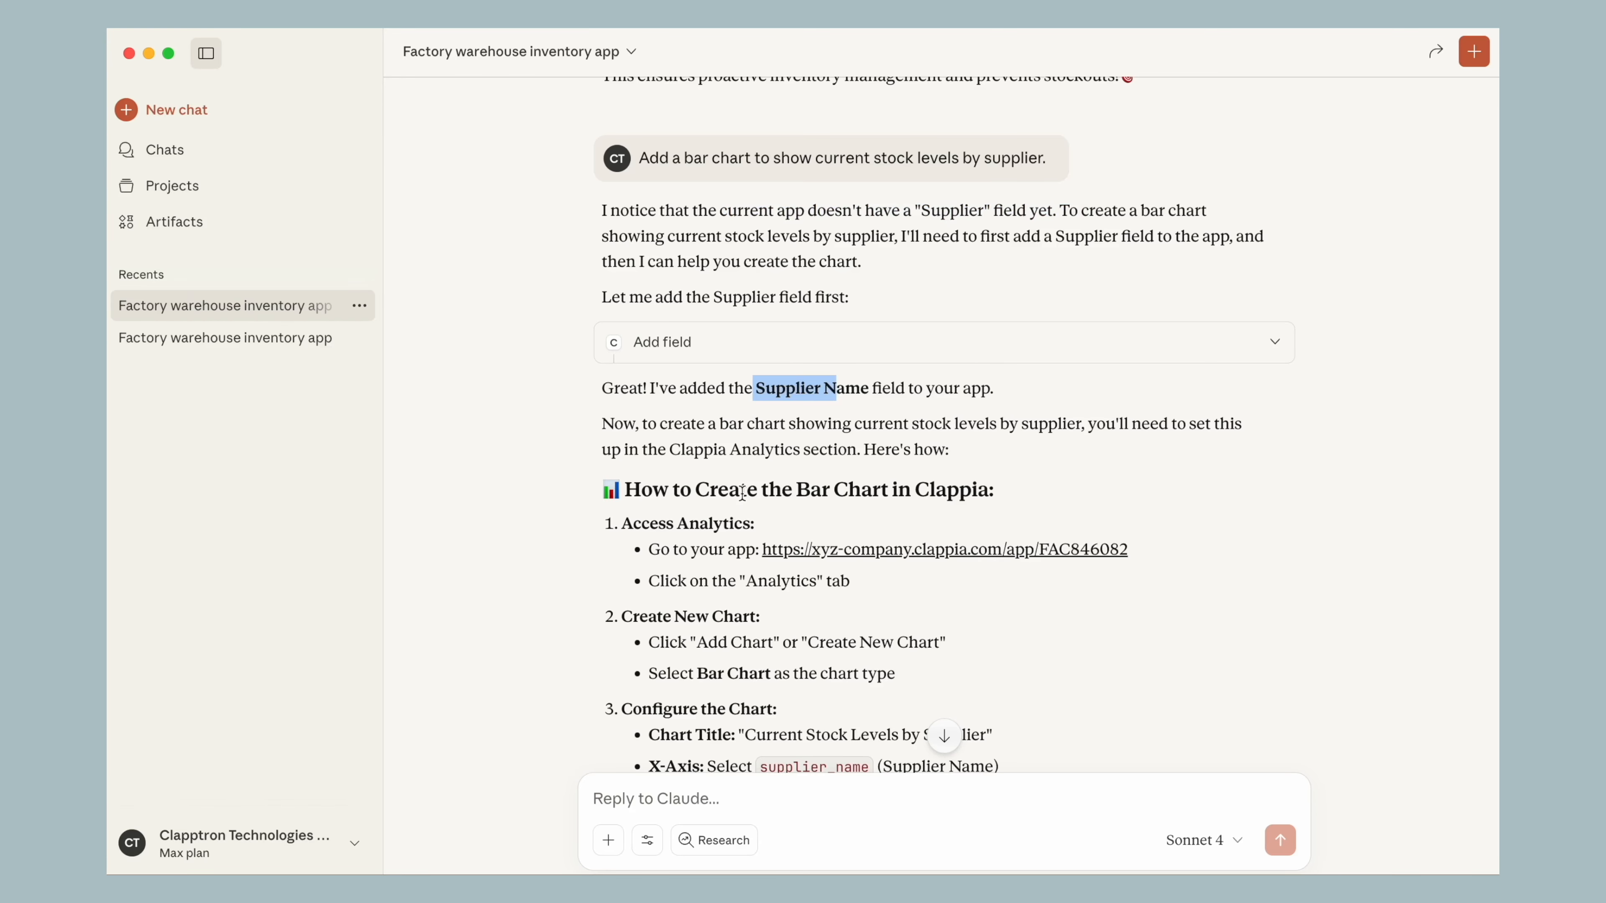
{"action": "scroll", "coordinate": [743, 492], "scroll_direction": "down", "scroll_amount": 8}
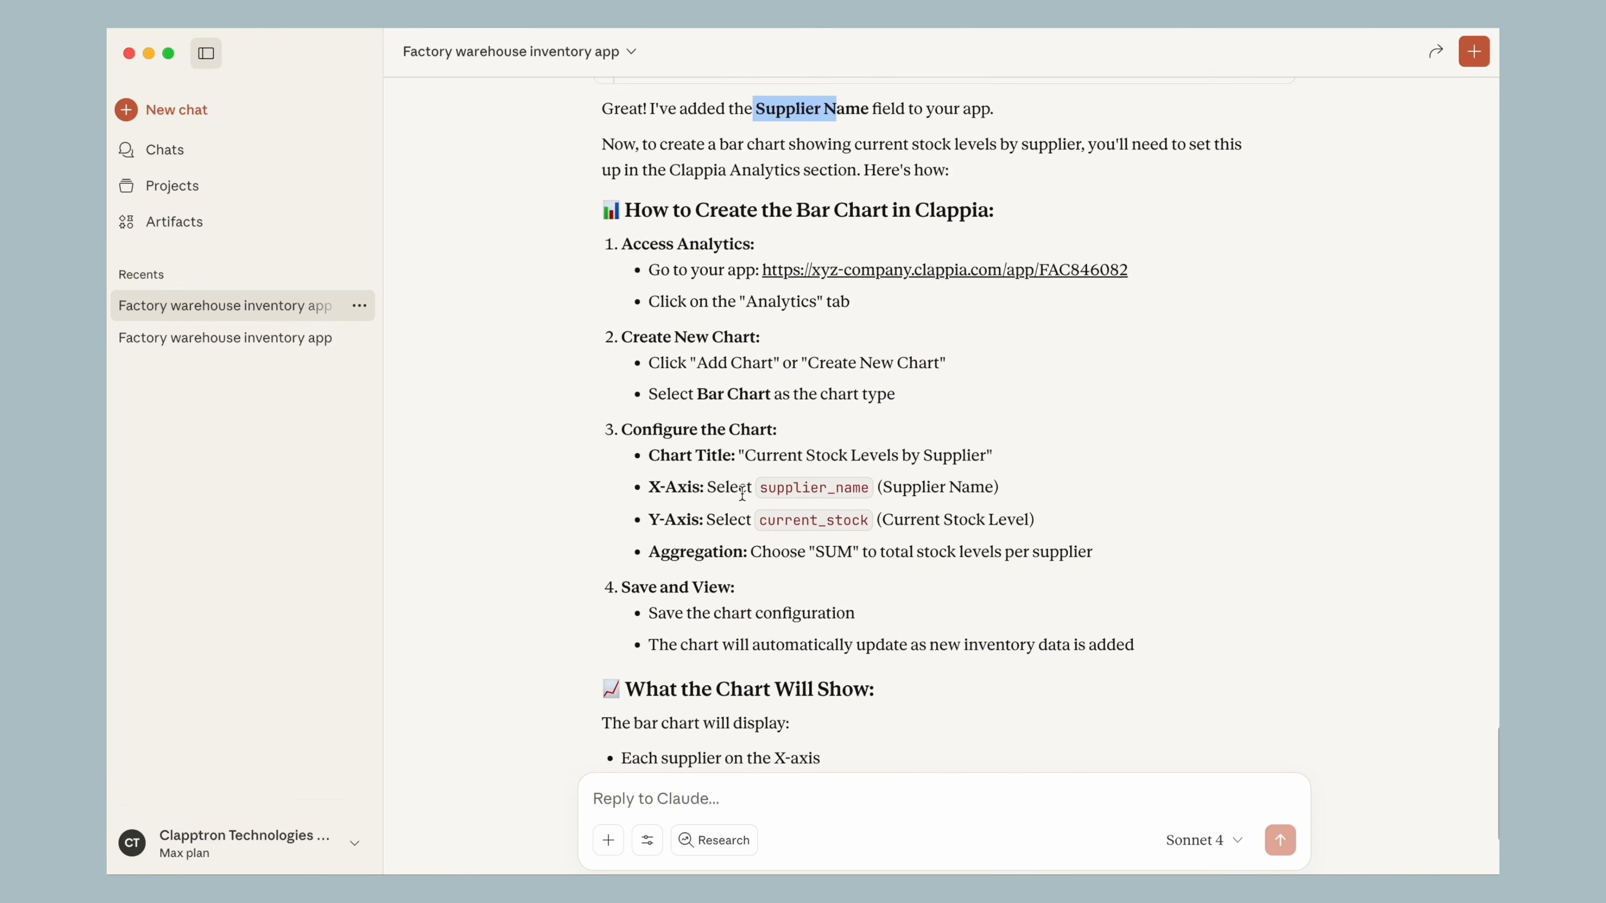
Open the list of Clappia tools available to Claude and look through the section and submission tools
{"action": "left_click", "coordinate": [647, 840]}
{"action": "left_click", "coordinate": [670, 513]}
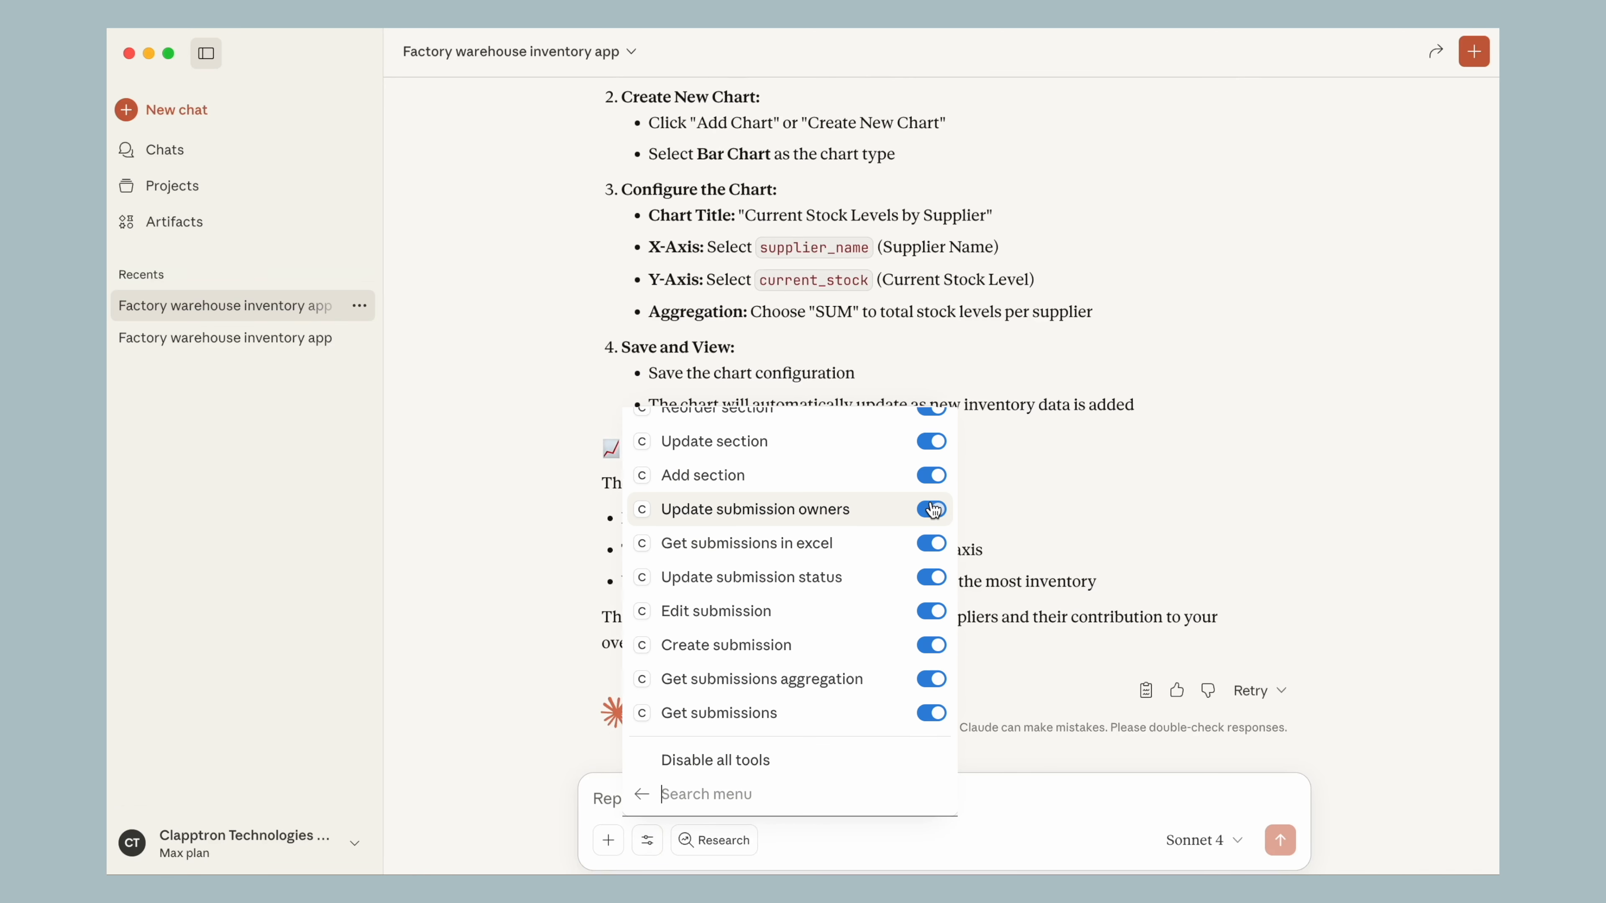
{"action": "scroll", "coordinate": [932, 509], "scroll_direction": "up", "scroll_amount": 3}
{"action": "scroll", "coordinate": [932, 510], "scroll_direction": "up", "scroll_amount": 5}
{"action": "scroll", "coordinate": [933, 509], "scroll_direction": "down", "scroll_amount": 10}
{"action": "scroll", "coordinate": [1237, 506], "scroll_direction": "up", "scroll_amount": 3}
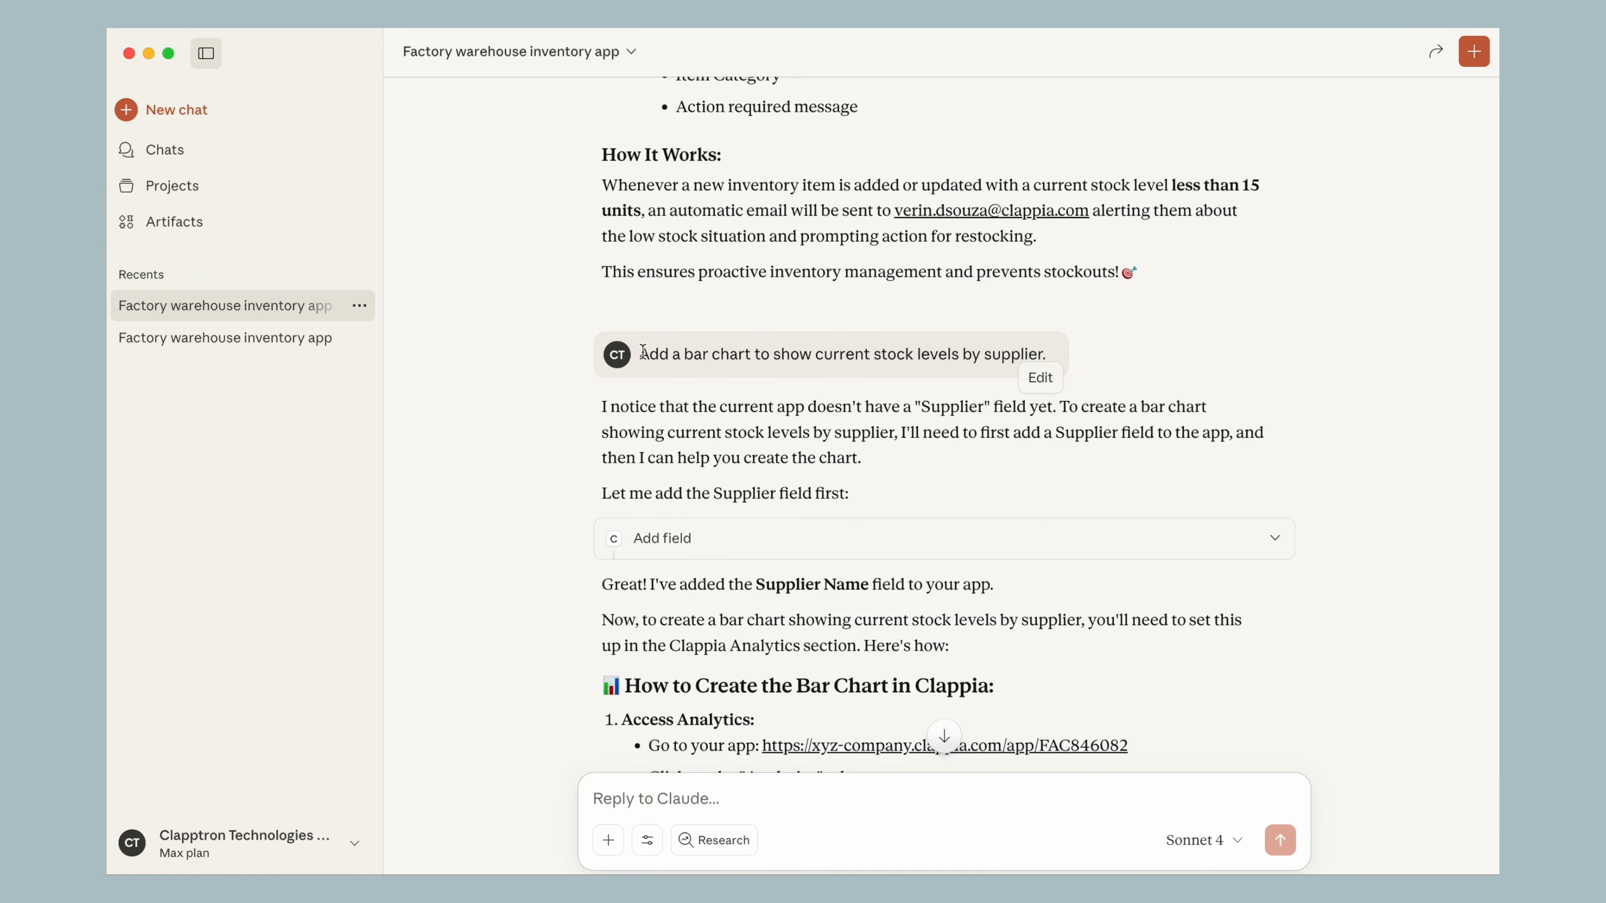
Switch to Chrome, reload the app's analytics setup, and inspect the Current Stock Levels by Supplier chart
{"action": "left_click_drag", "start_coordinate": [641, 352], "coordinate": [1045, 348]}
{"action": "key", "text": "Return"}
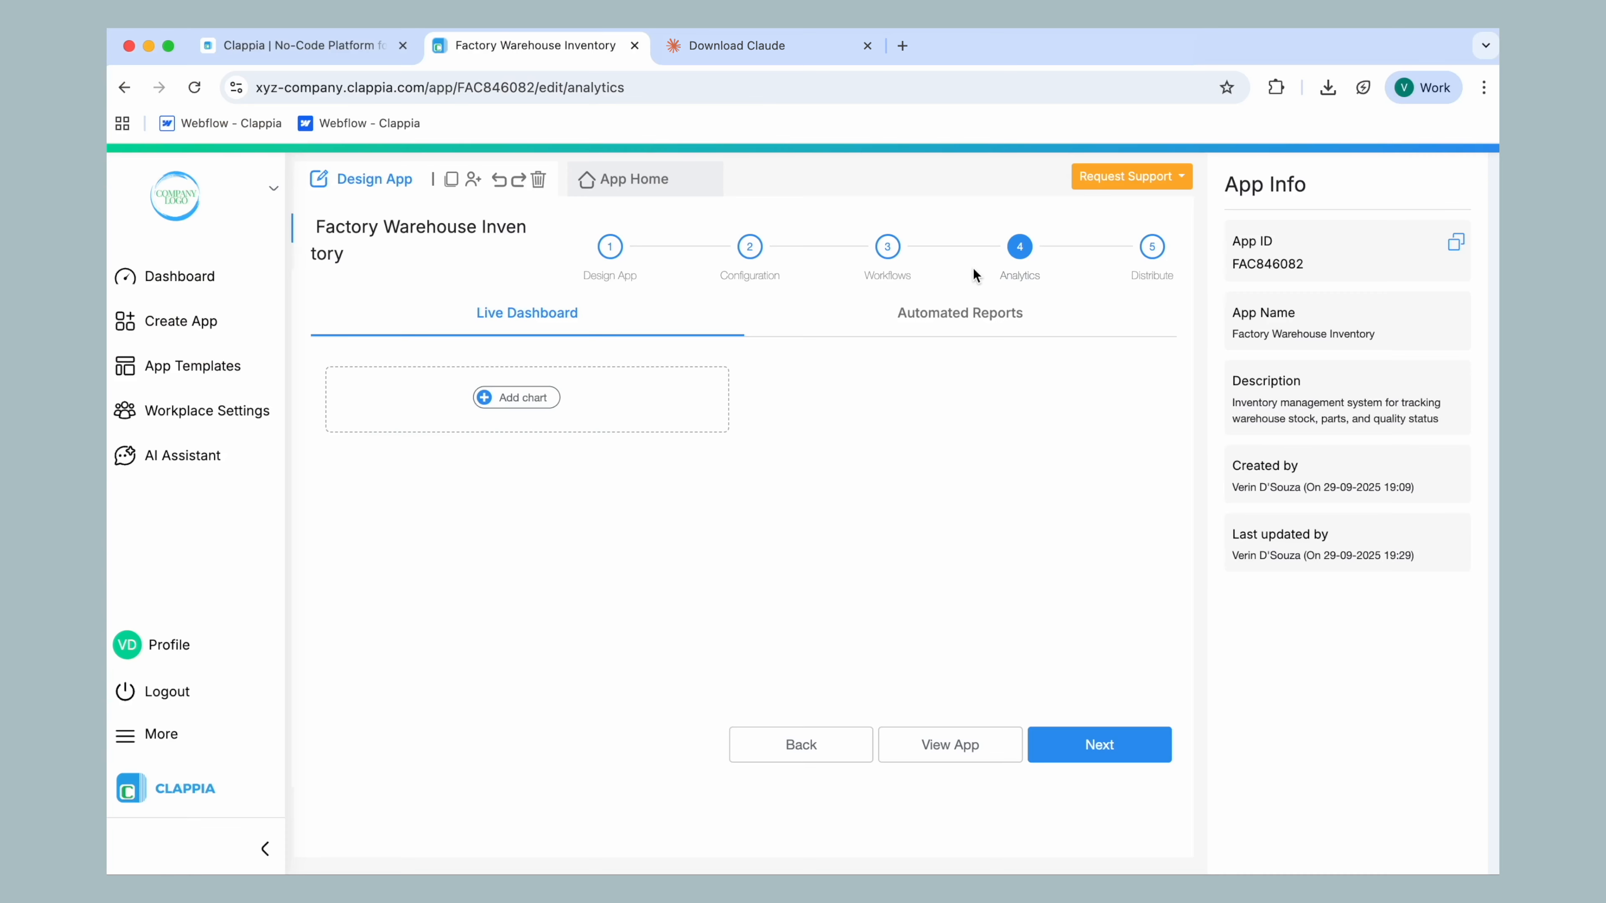
{"action": "left_click", "coordinate": [194, 88]}
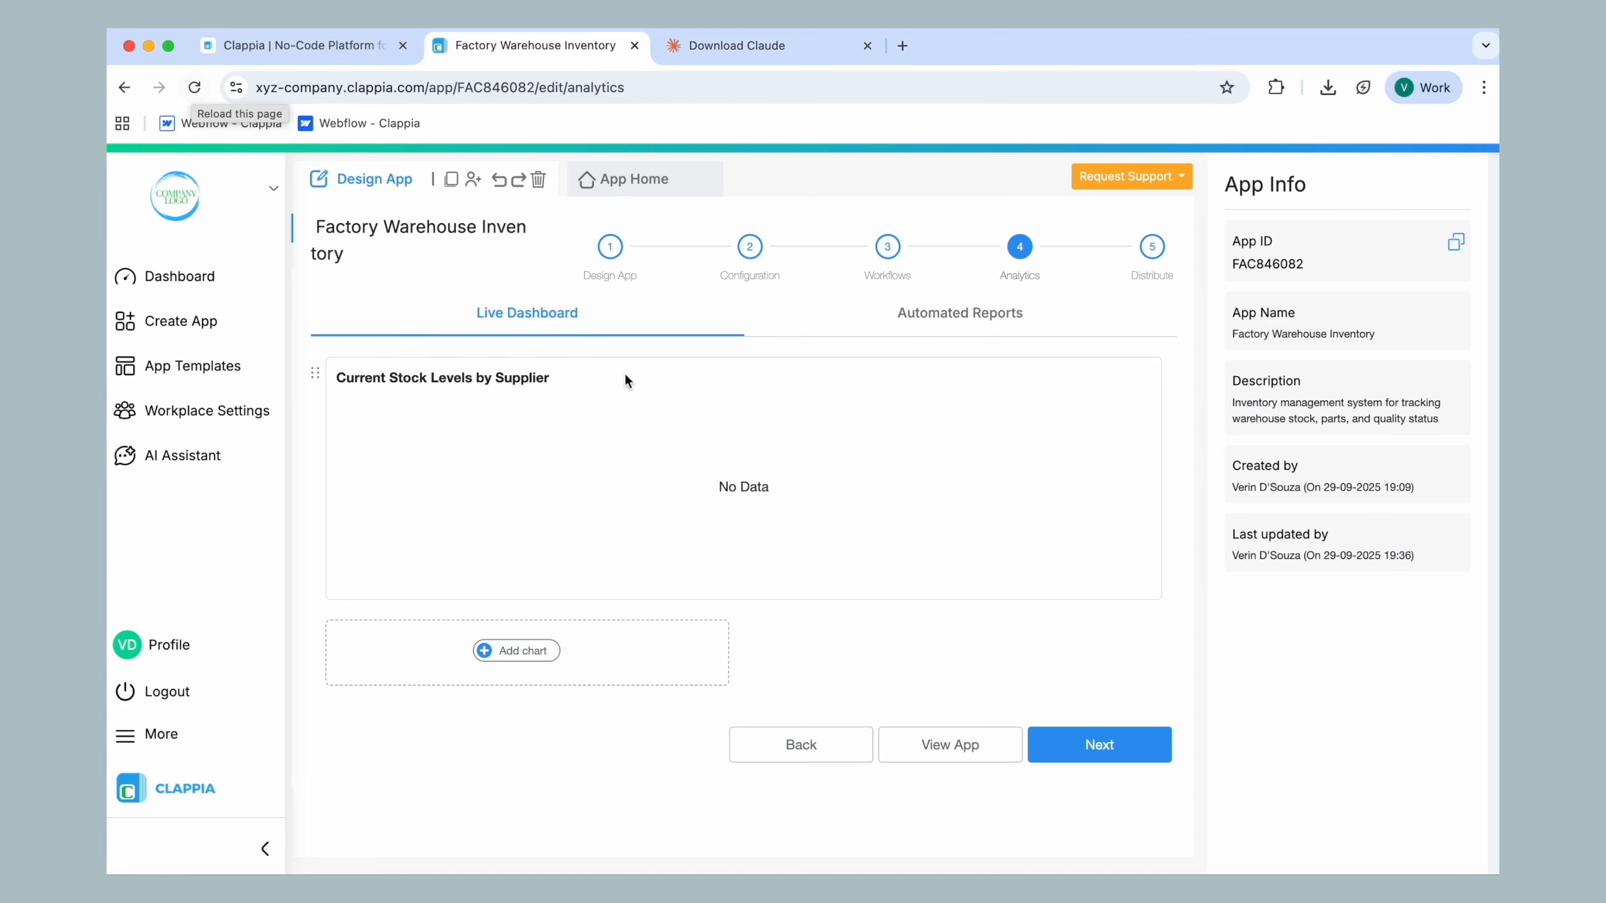
{"action": "left_click", "coordinate": [695, 465]}
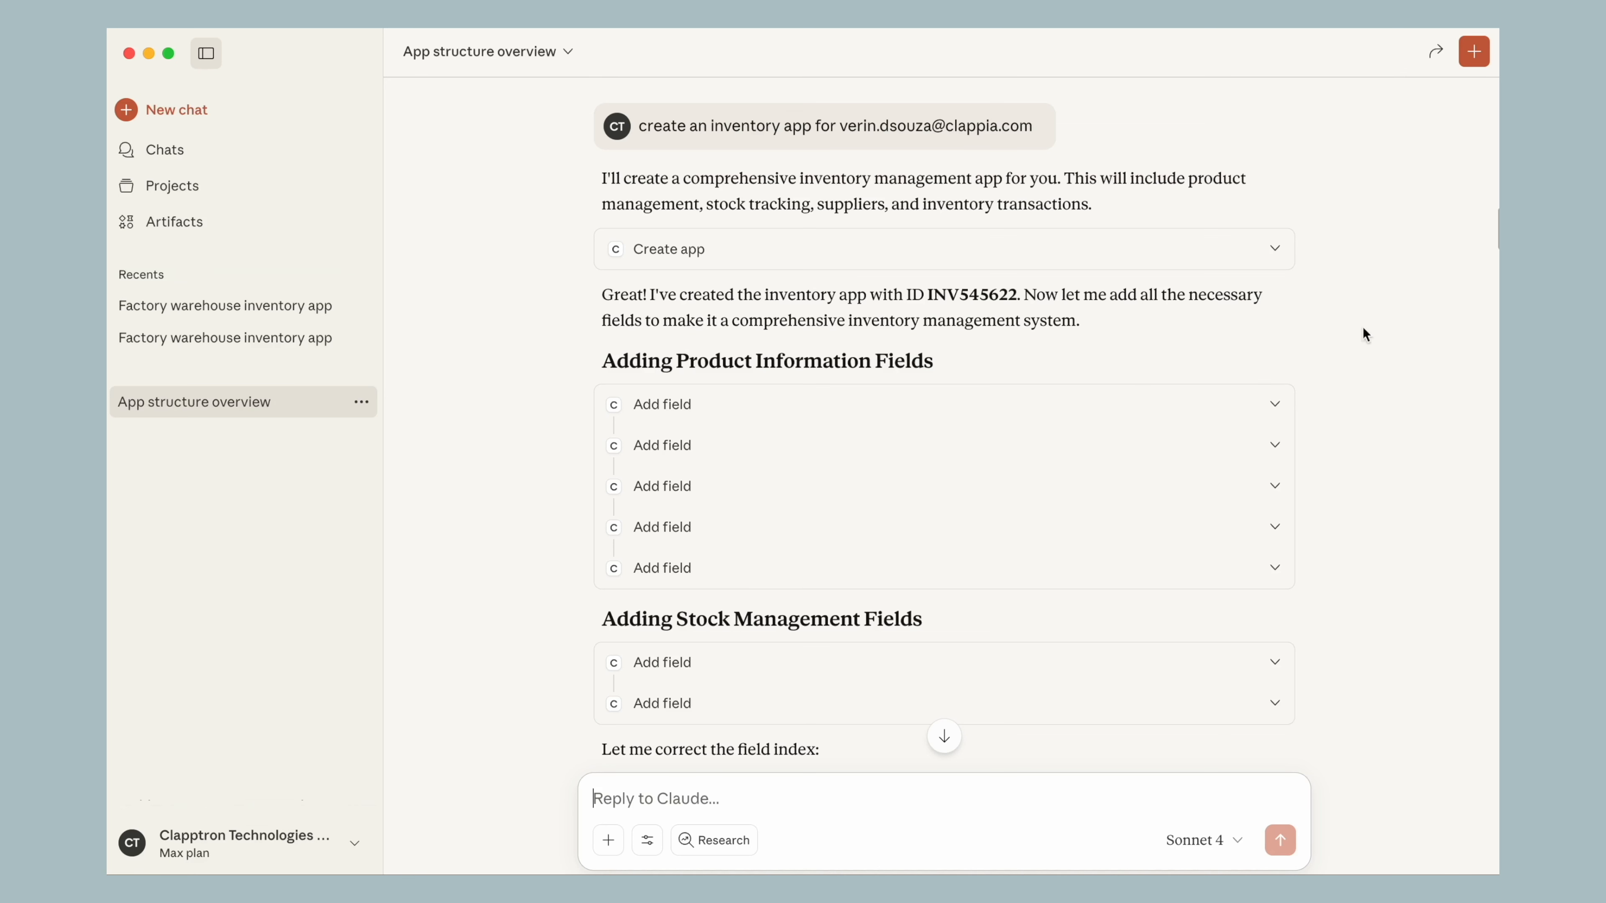
Switch to Claude and read the App structure overview chat's reply on the new inventory app's fields and sections
{"action": "scroll", "coordinate": [1349, 259], "scroll_direction": "down", "scroll_amount": 10}
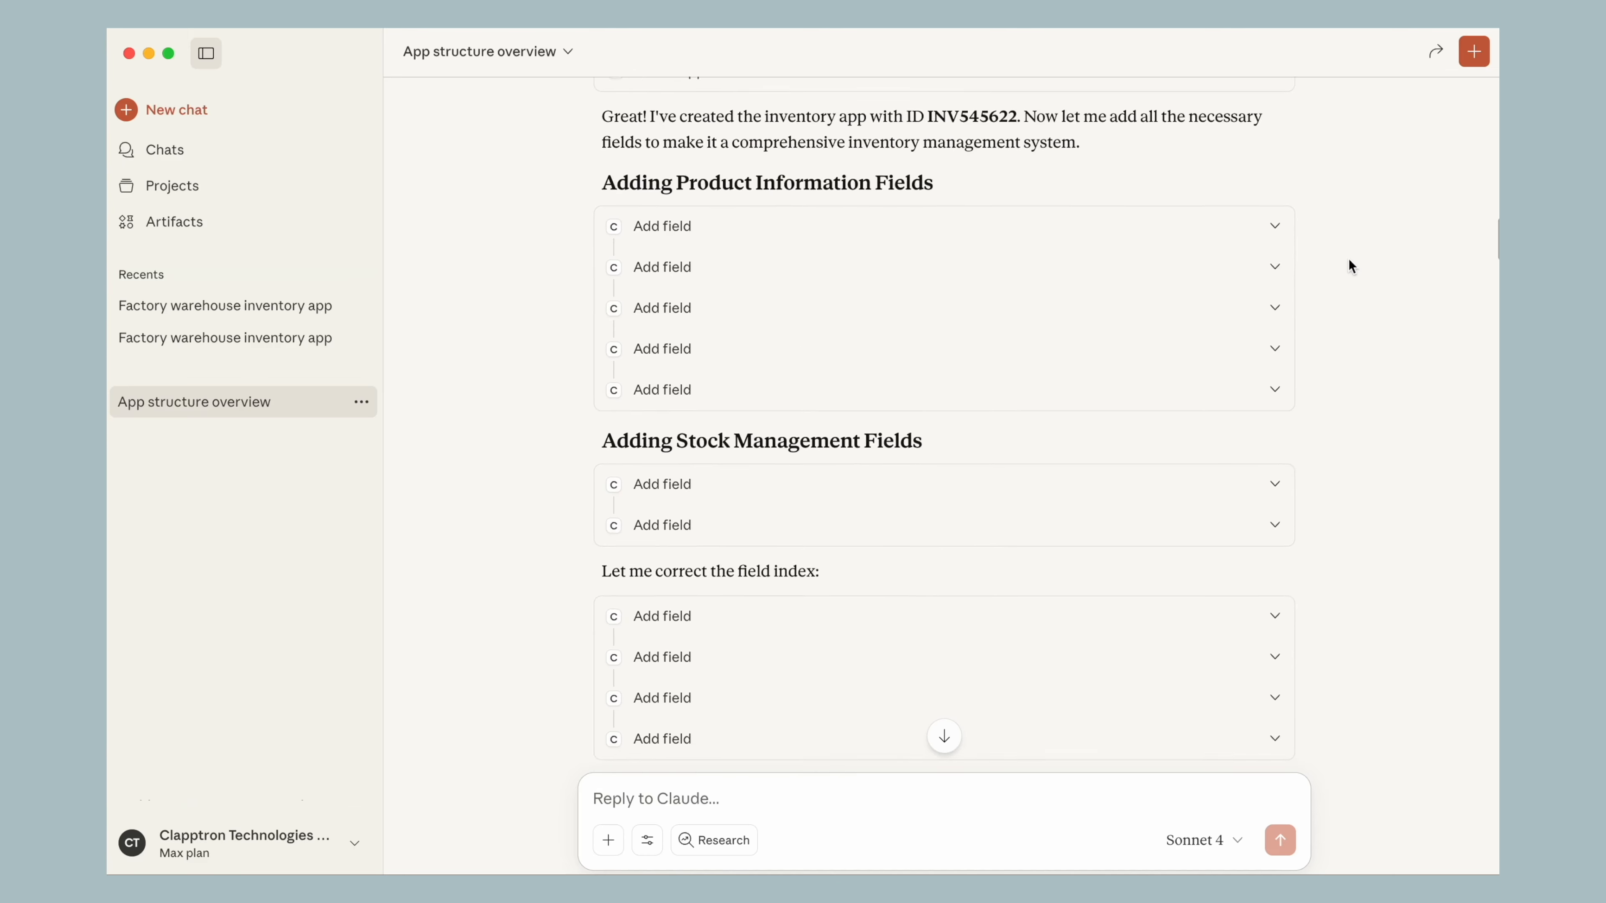
{"action": "scroll", "coordinate": [1348, 258], "scroll_direction": "down", "scroll_amount": 20}
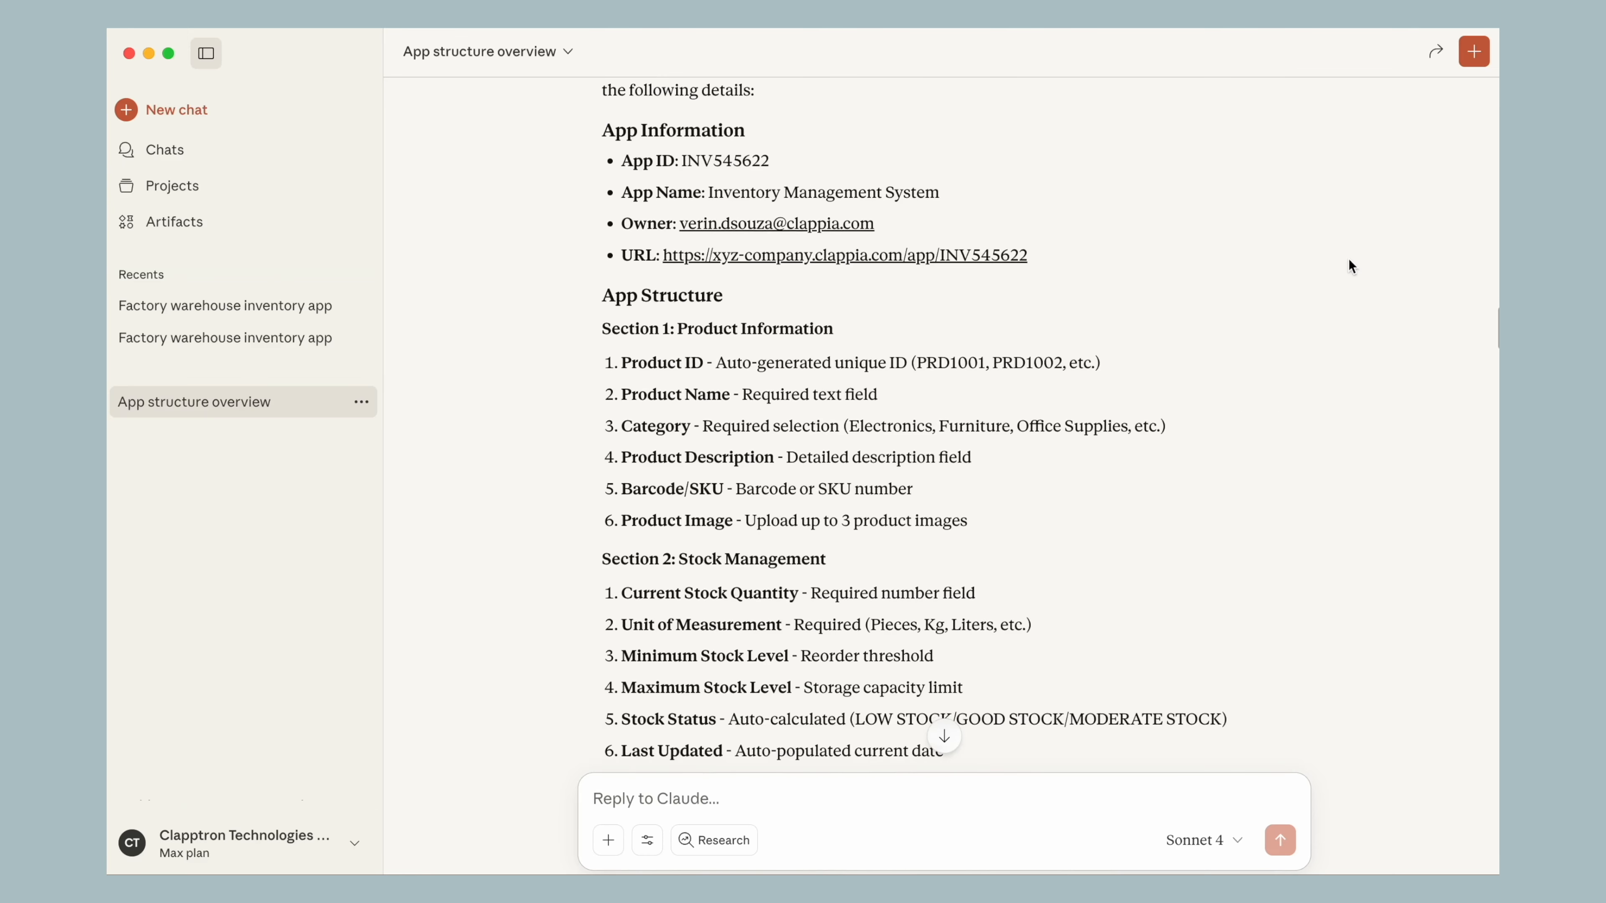
{"action": "scroll", "coordinate": [1349, 260], "scroll_direction": "down", "scroll_amount": 2}
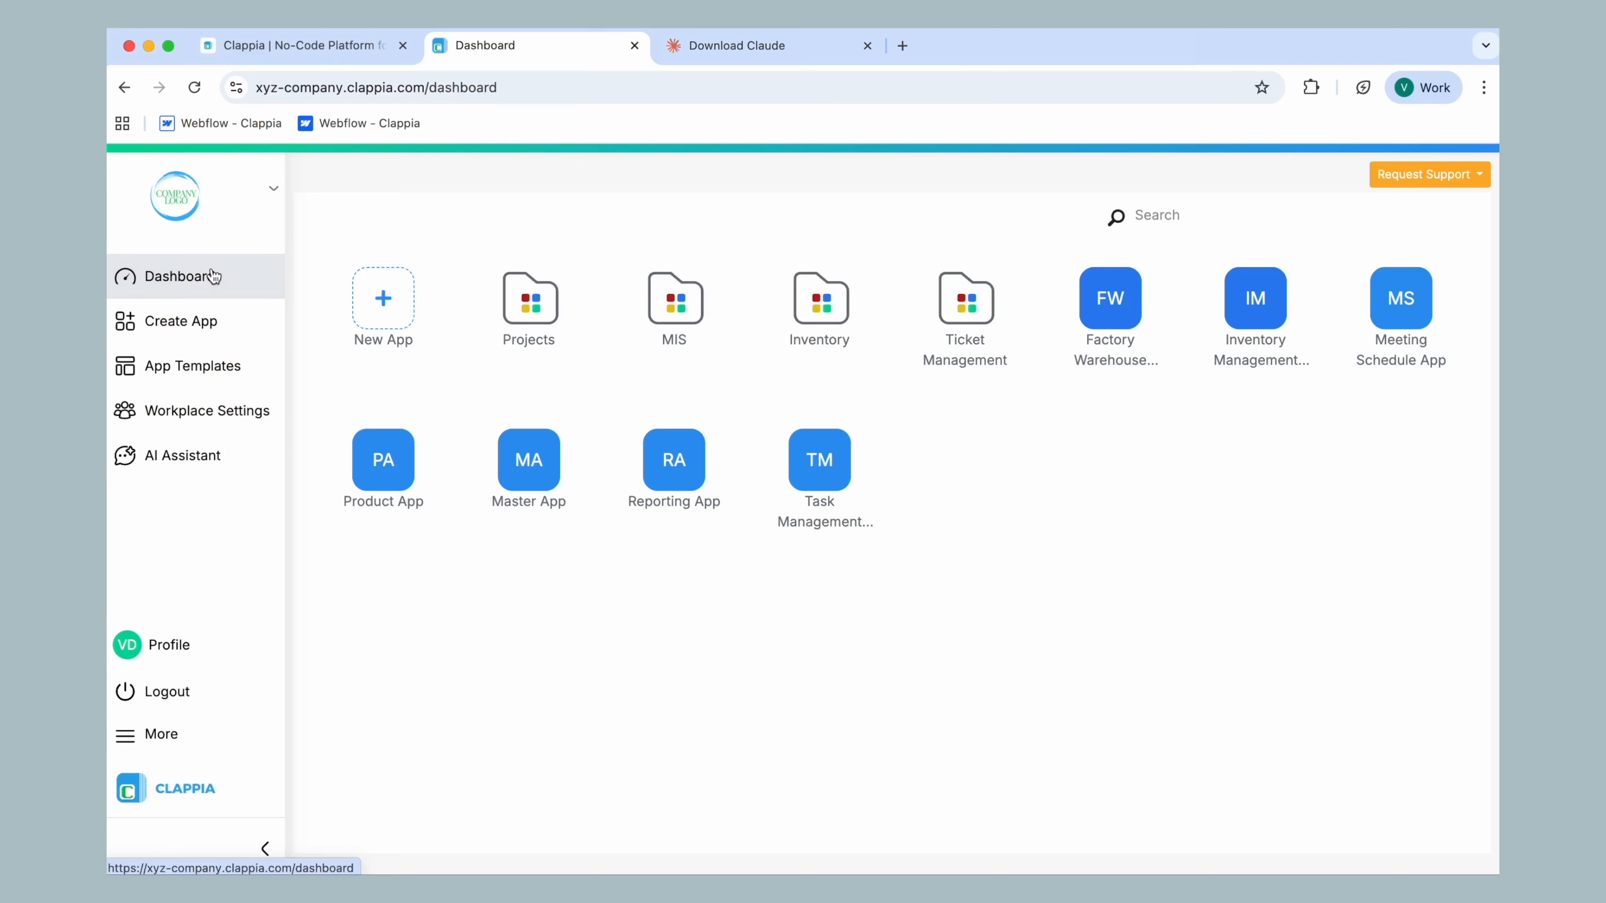
Switch to Chrome, open the Inventory Management System app, and review its product, stock, supplier and financial sections
{"action": "left_click", "coordinate": [1246, 299]}
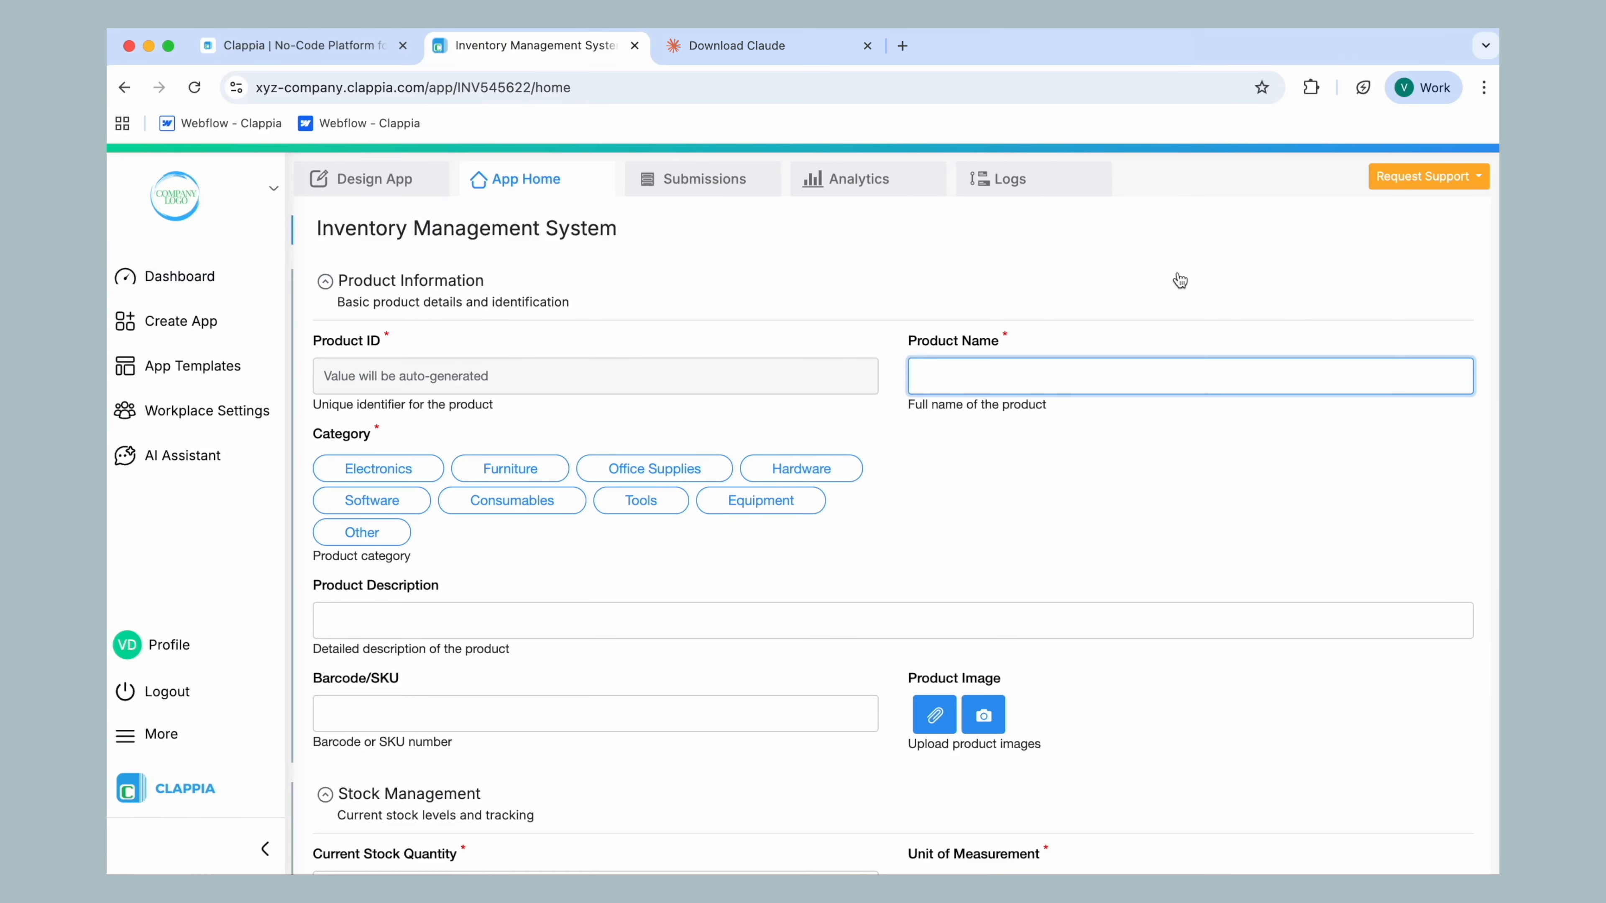
{"action": "scroll", "coordinate": [822, 284], "scroll_direction": "down", "scroll_amount": 3}
{"action": "scroll", "coordinate": [824, 283], "scroll_direction": "down", "scroll_amount": 15}
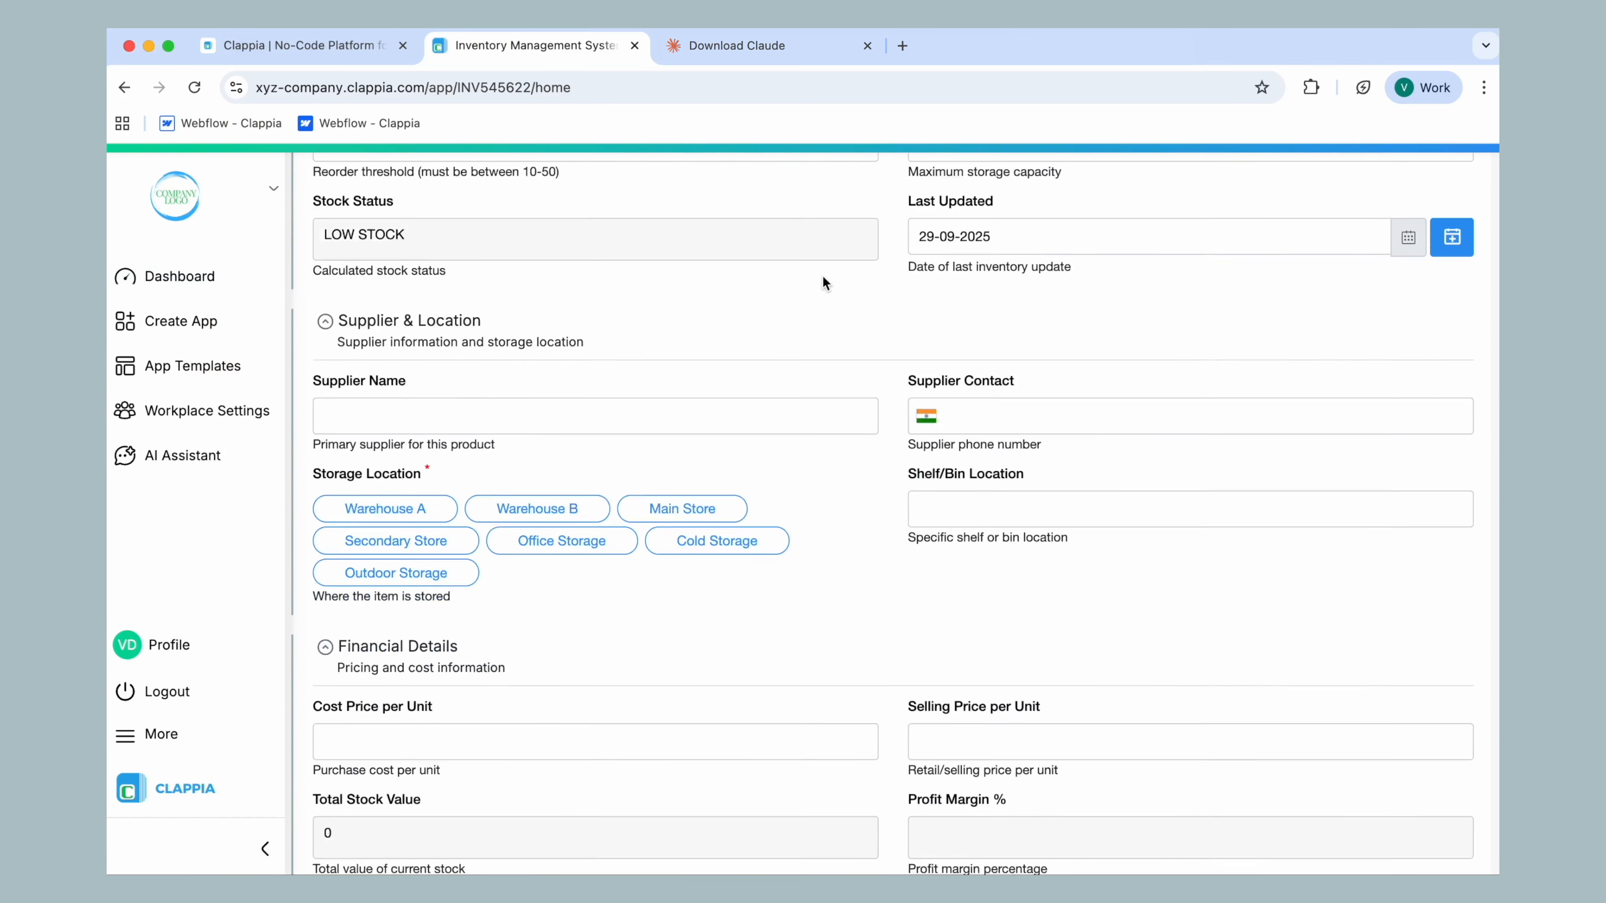
{"action": "scroll", "coordinate": [822, 284], "scroll_direction": "up", "scroll_amount": 15}
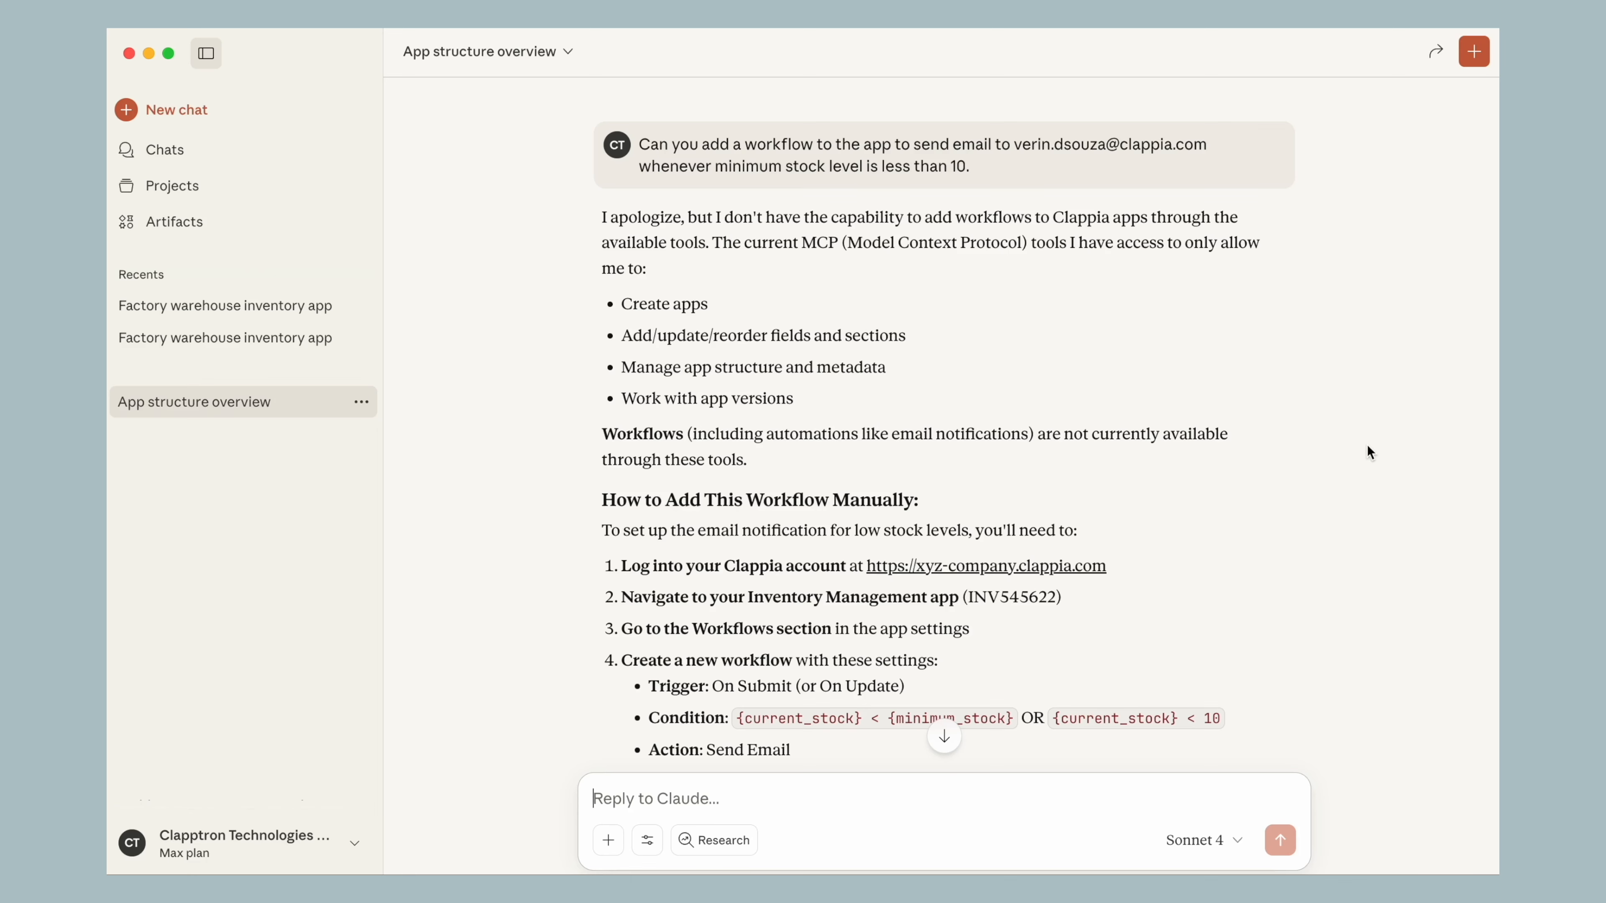
Switch to Claude and read the reply to the low-stock email workflow request, including the manual setup instructions
{"action": "scroll", "coordinate": [1366, 444], "scroll_direction": "down", "scroll_amount": 4}
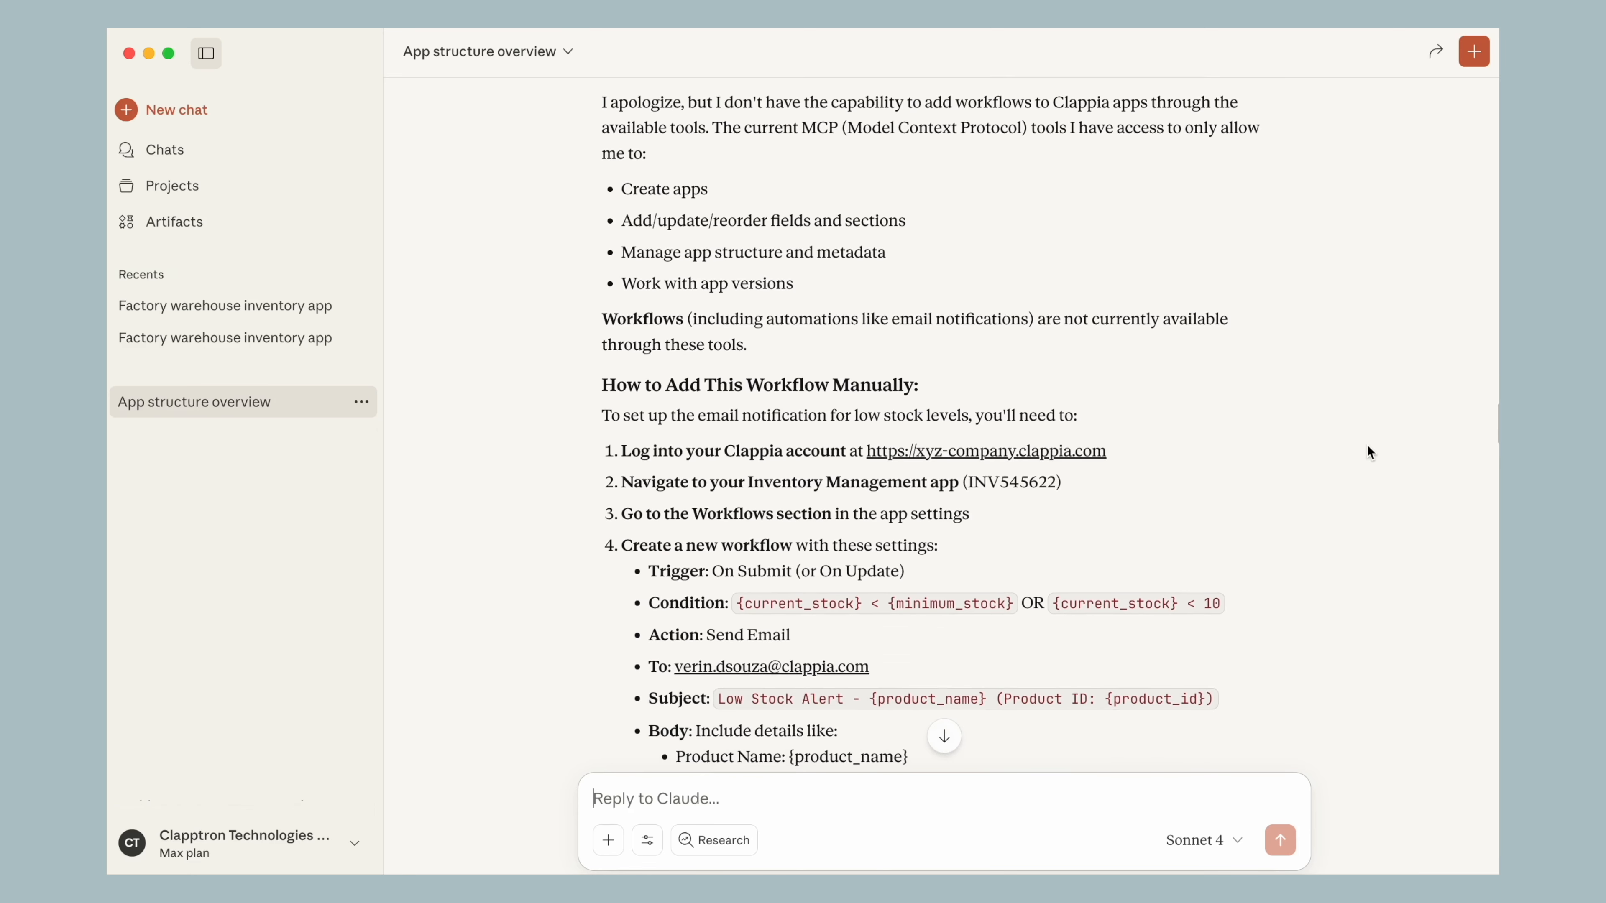
{"action": "scroll", "coordinate": [1366, 445], "scroll_direction": "down", "scroll_amount": 4}
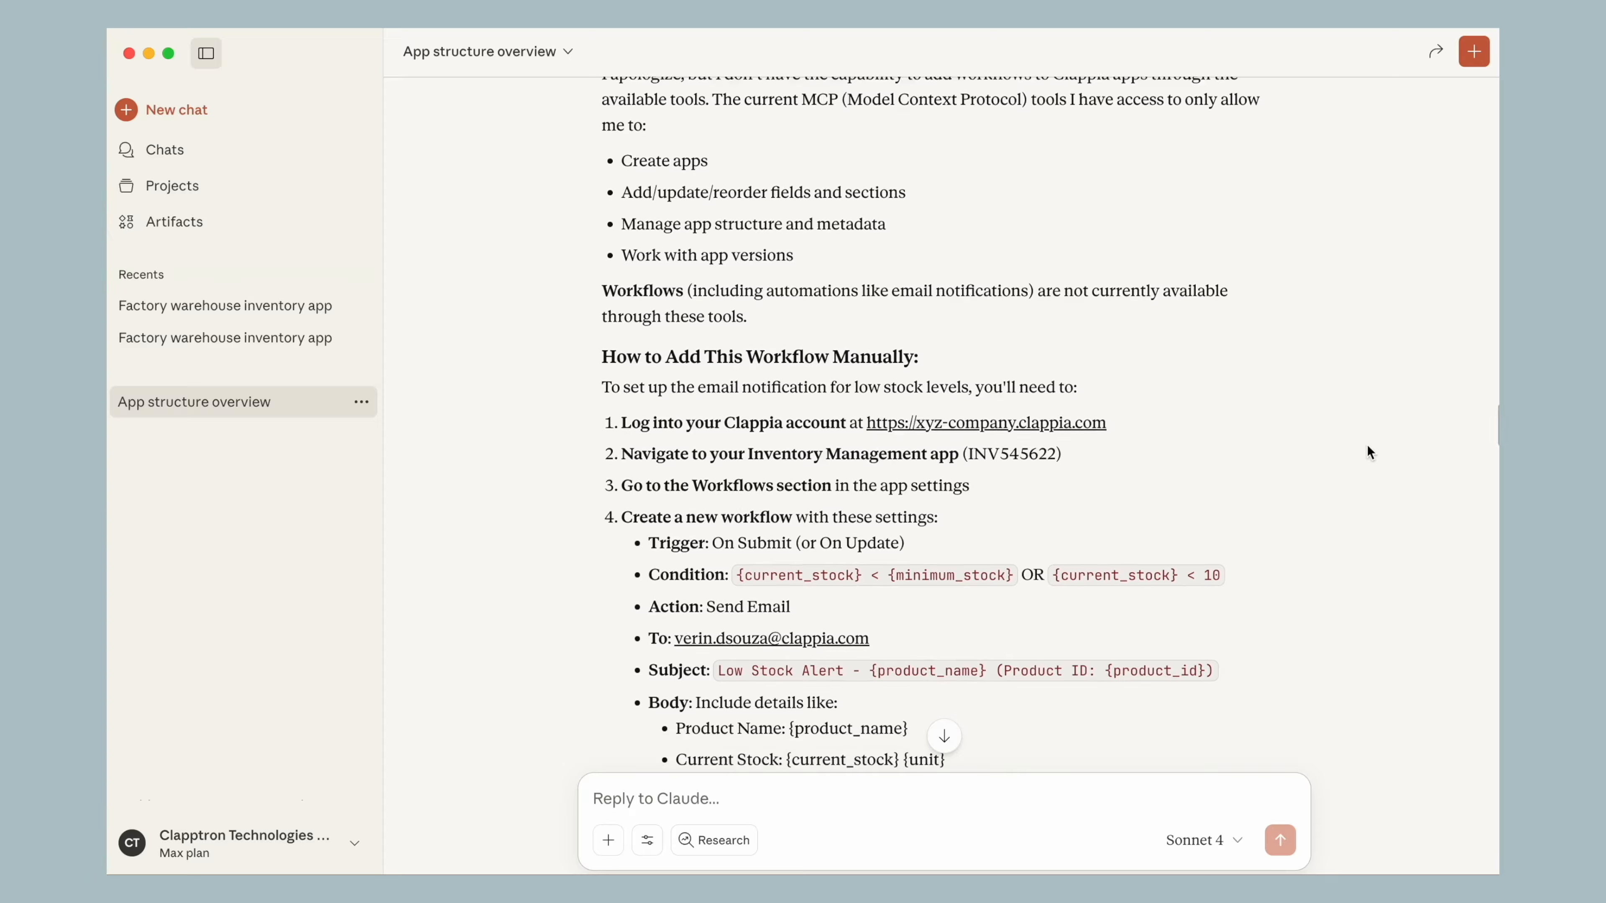
{"action": "scroll", "coordinate": [1366, 444], "scroll_direction": "up", "scroll_amount": 3}
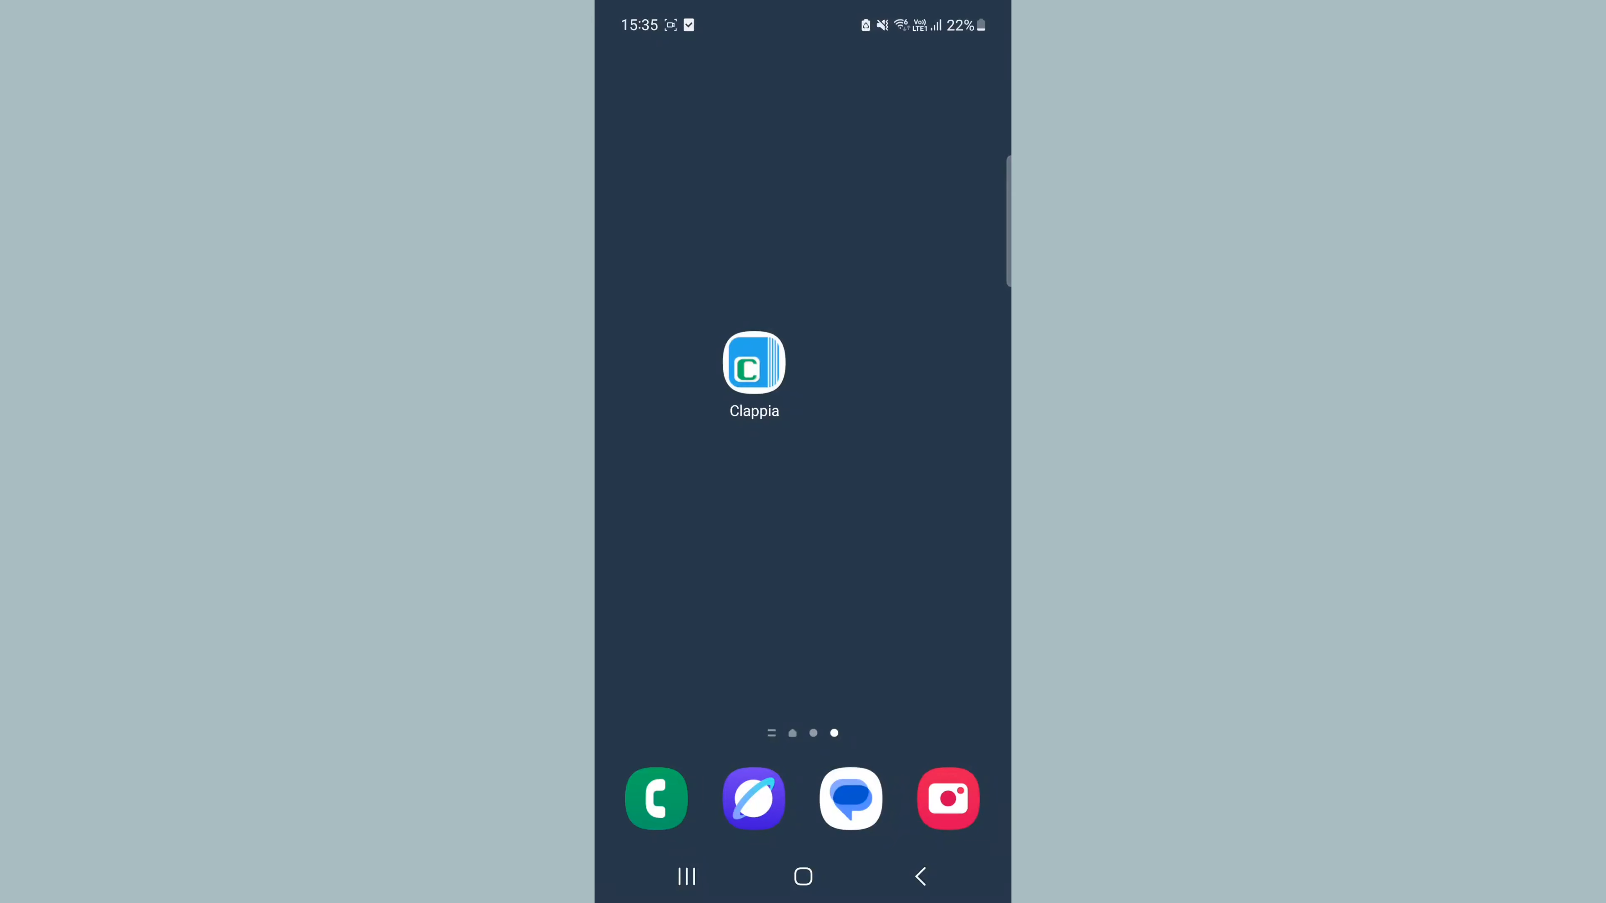
Launch Clappia on the phone, open the Factory Warehouse Inventory app, and look through its whole form
{"action": "left_click", "coordinate": [754, 362]}
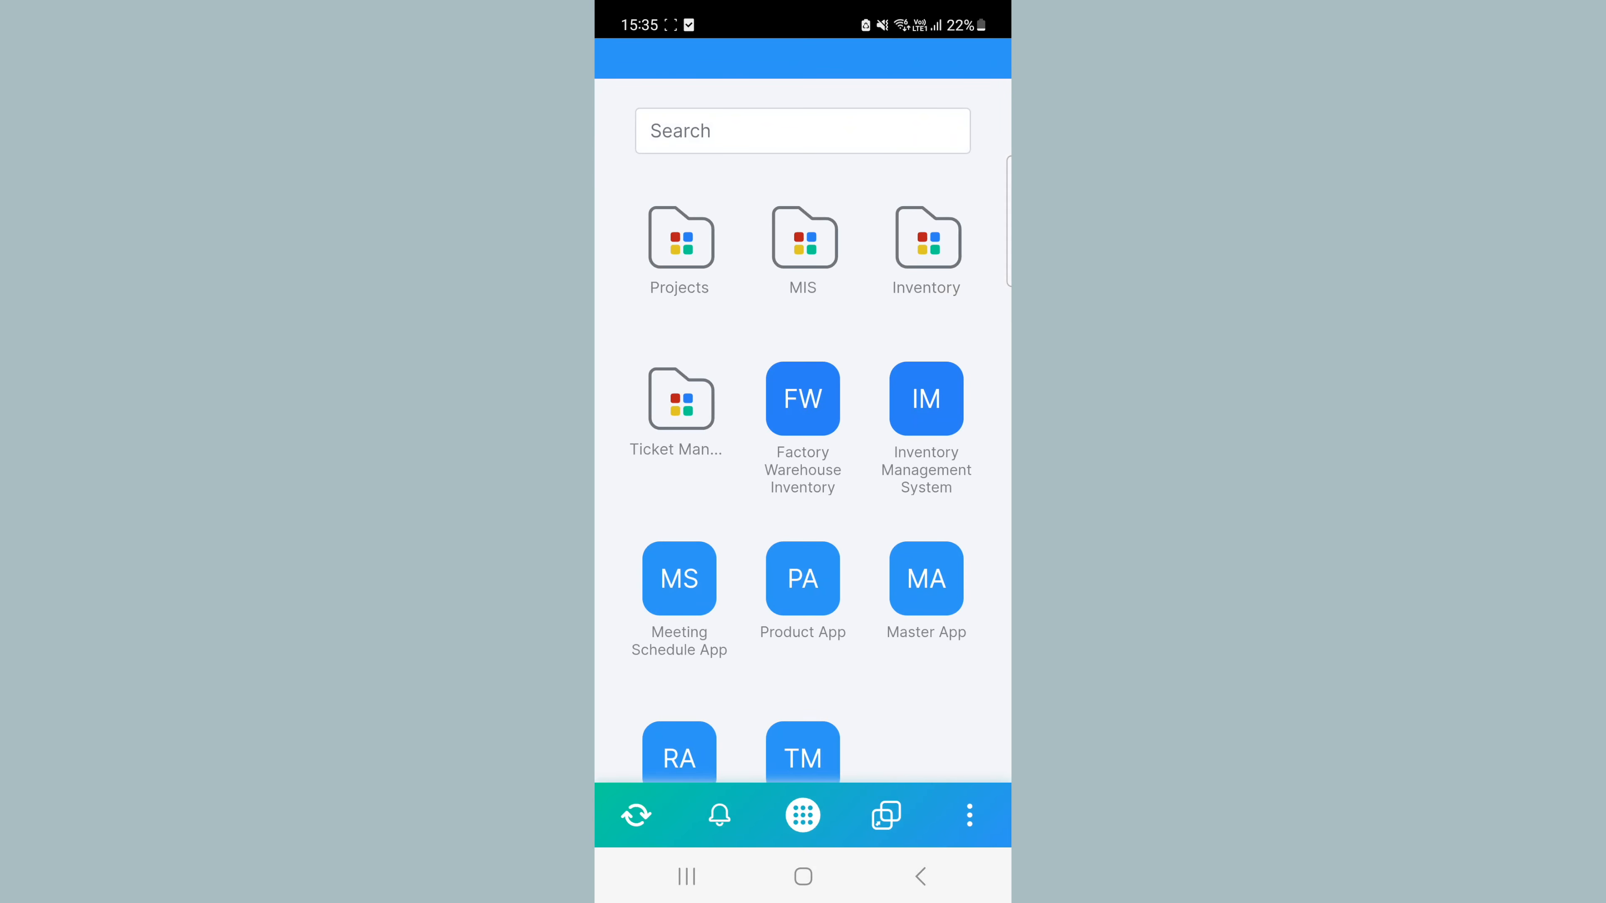
{"action": "left_click", "coordinate": [802, 399]}
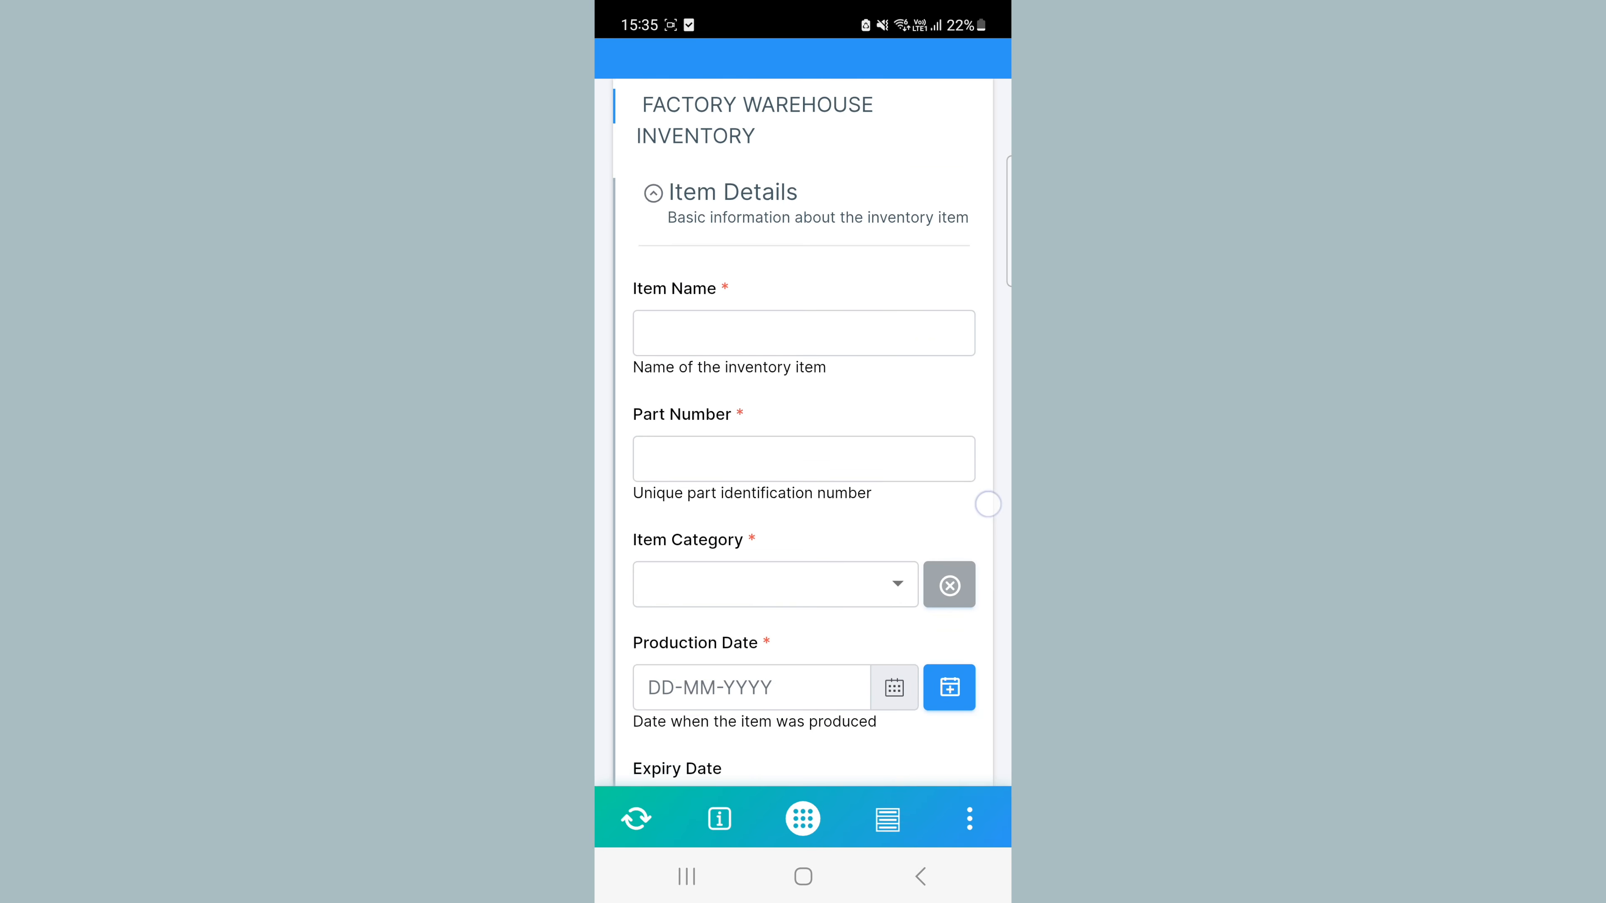
{"action": "scroll", "coordinate": [803, 443], "scroll_direction": "down", "scroll_amount": 5}
{"action": "scroll", "coordinate": [803, 461], "scroll_direction": "down", "scroll_amount": 15}
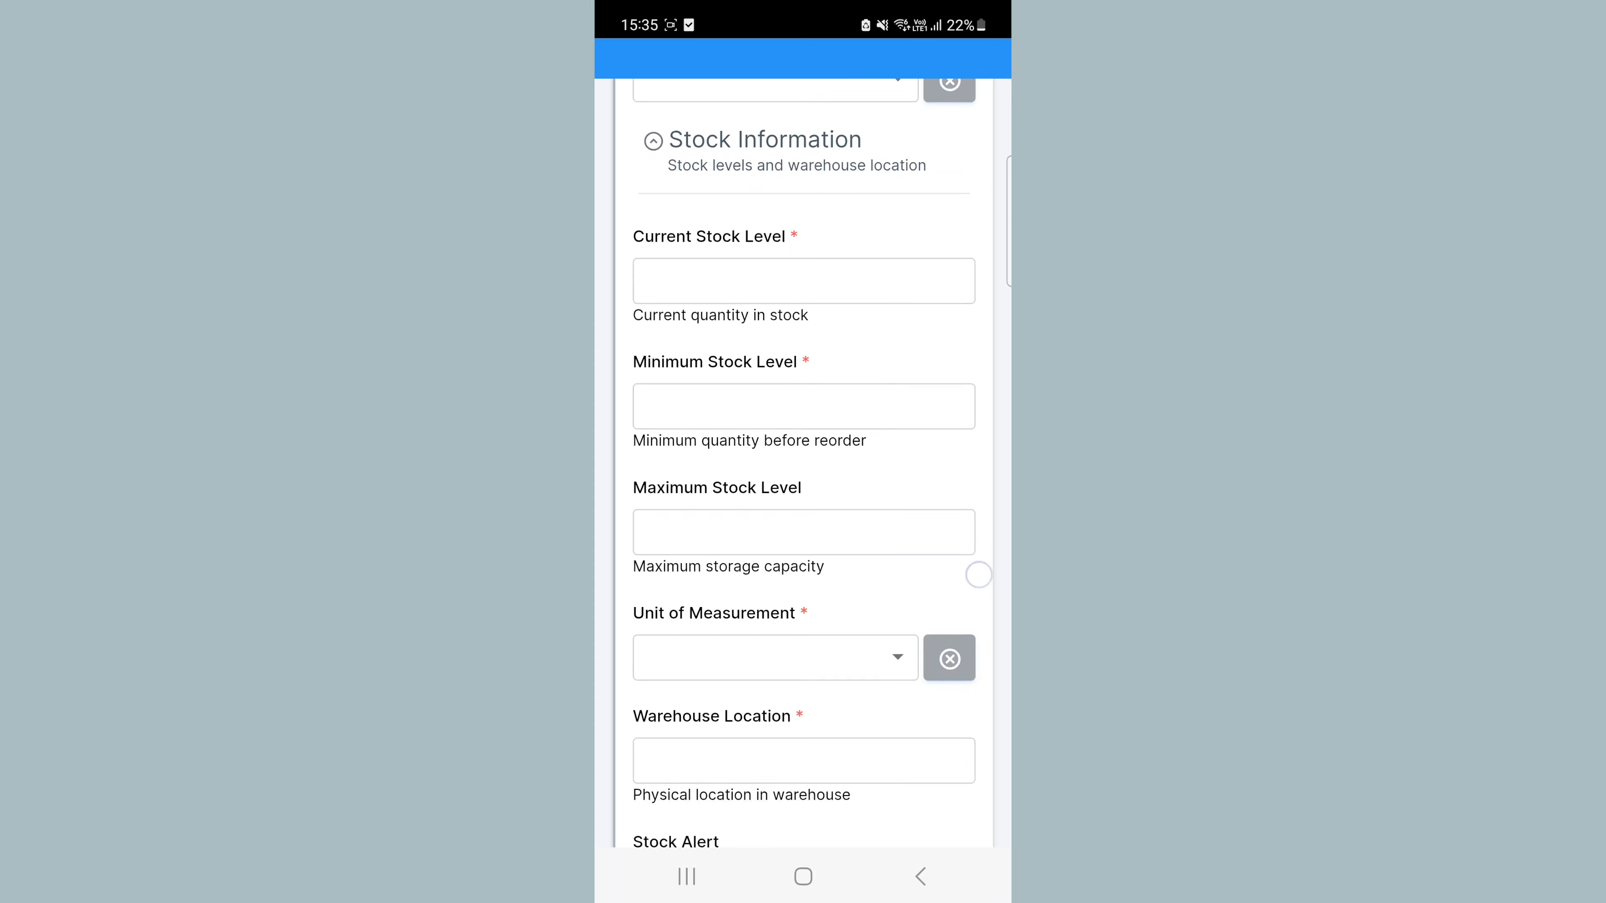
{"action": "scroll", "coordinate": [803, 443], "scroll_direction": "down", "scroll_amount": 10}
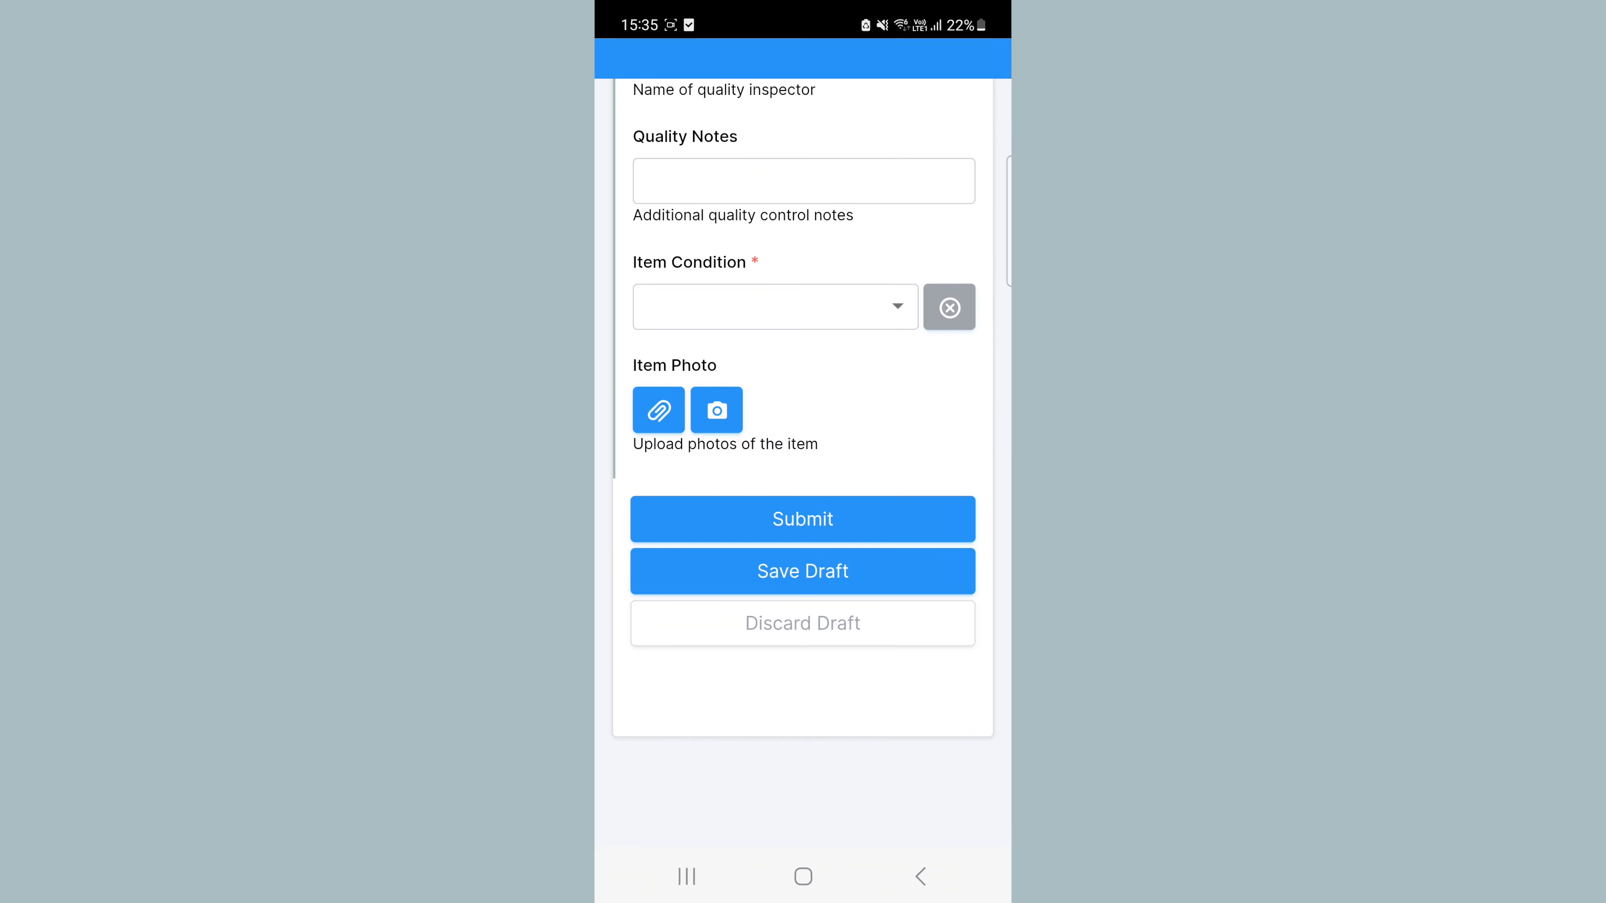
{"action": "scroll", "coordinate": [803, 443], "scroll_direction": "up", "scroll_amount": 15}
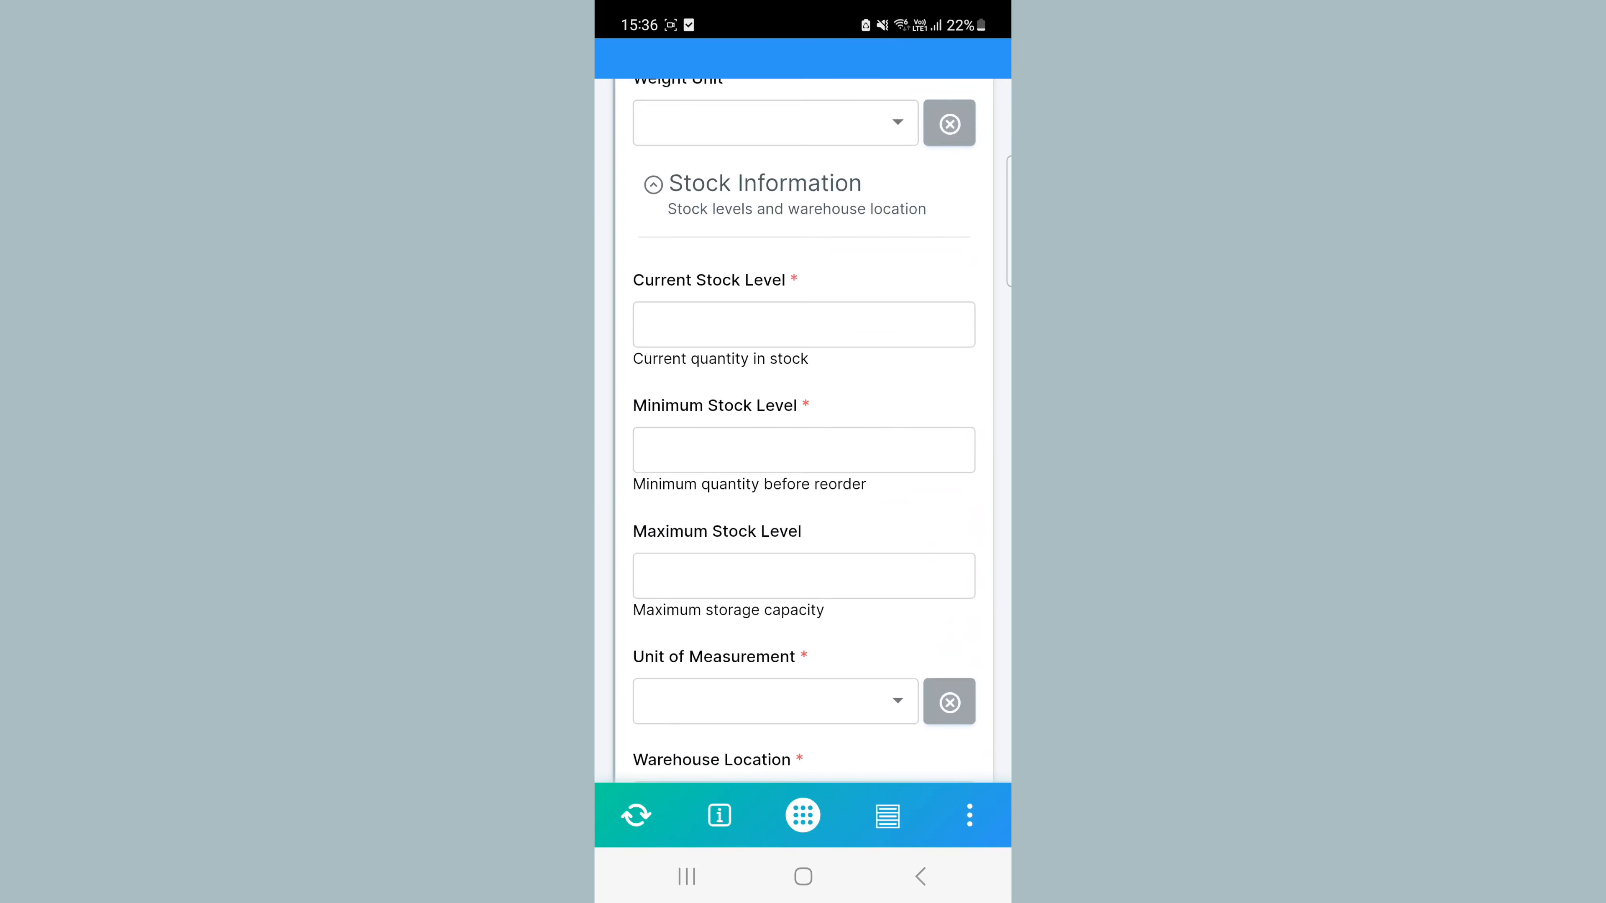
{"action": "scroll", "coordinate": [803, 443], "scroll_direction": "up", "scroll_amount": 10}
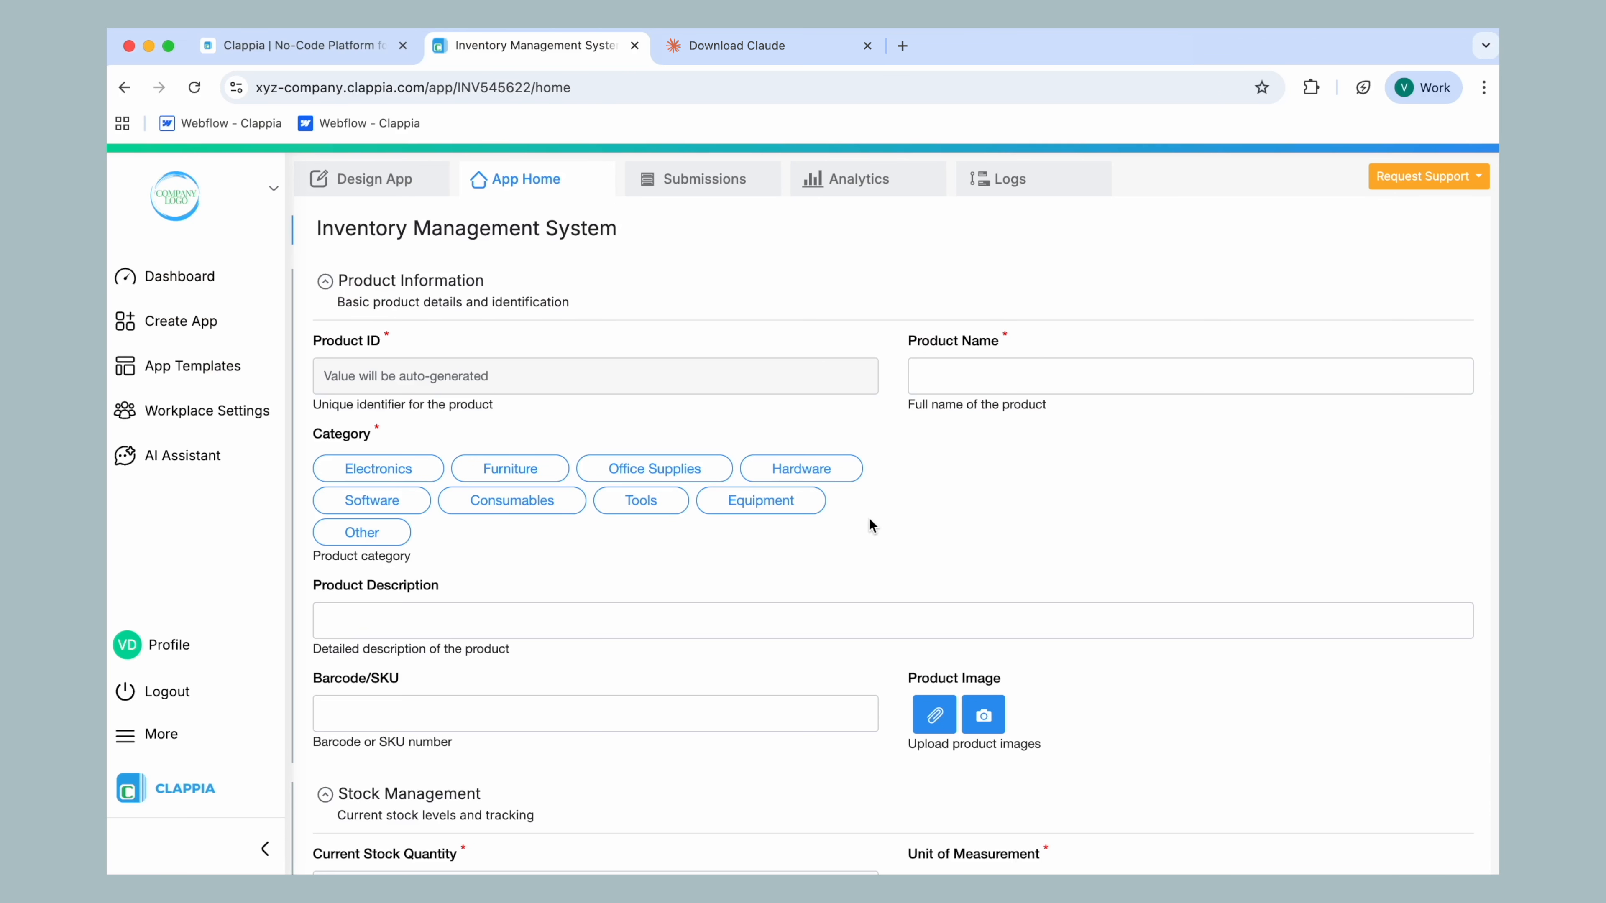
Switch to Chrome and display the support options from the Inventory Management System app
{"action": "left_click", "coordinate": [1418, 185]}
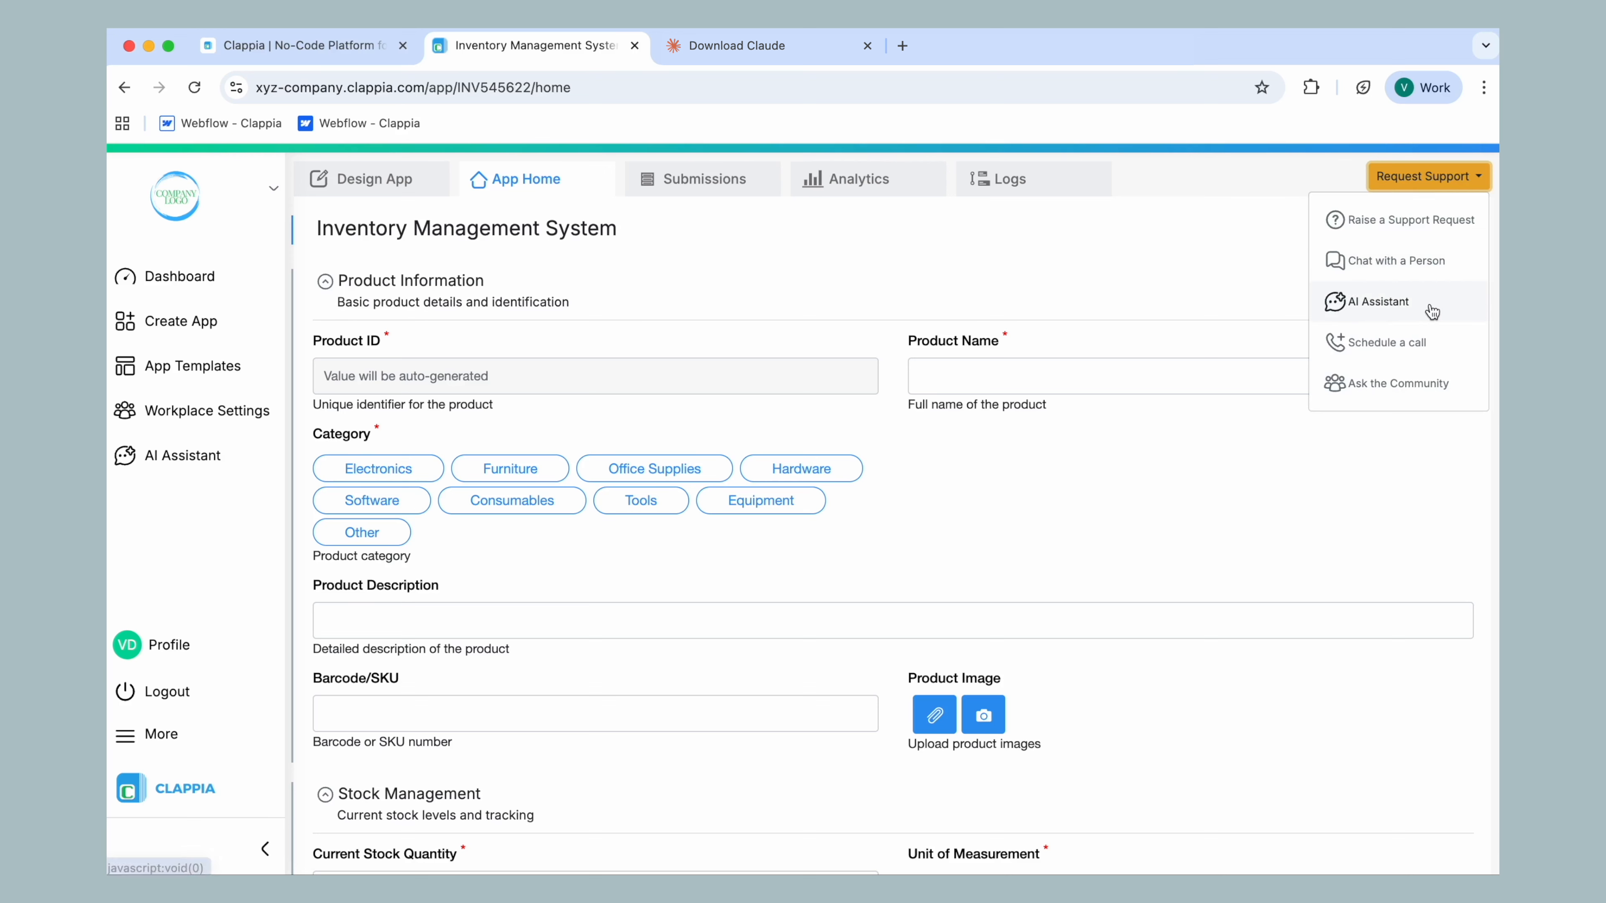